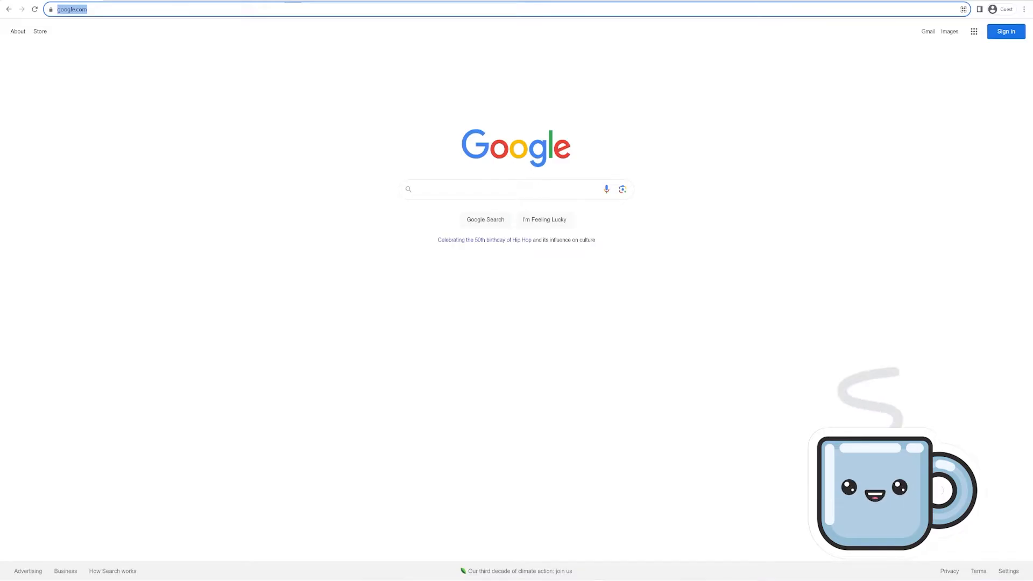
Load k12.instructure.com and go to its free Canvas account sign-up page
type("k12.")
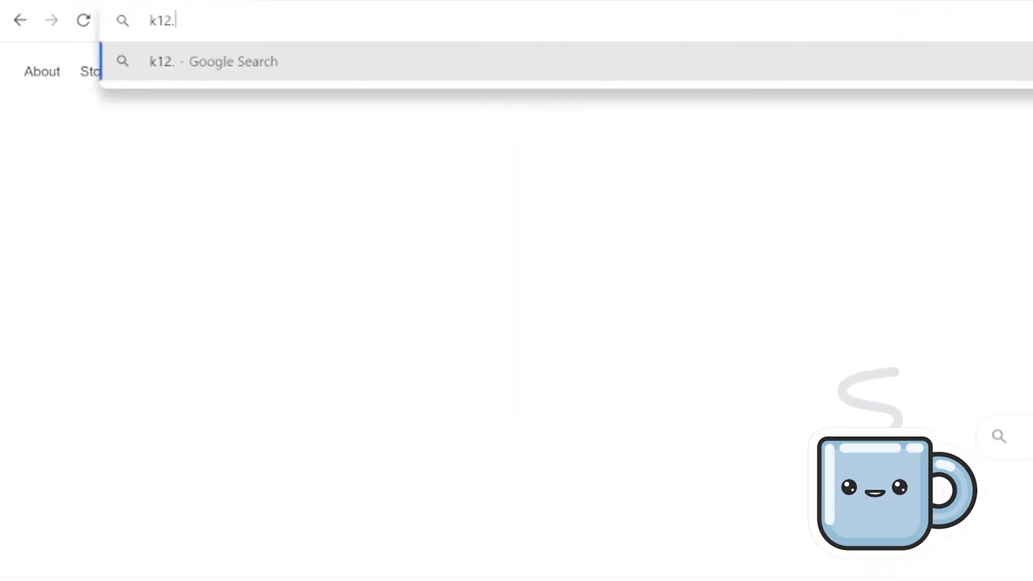
type("instructu")
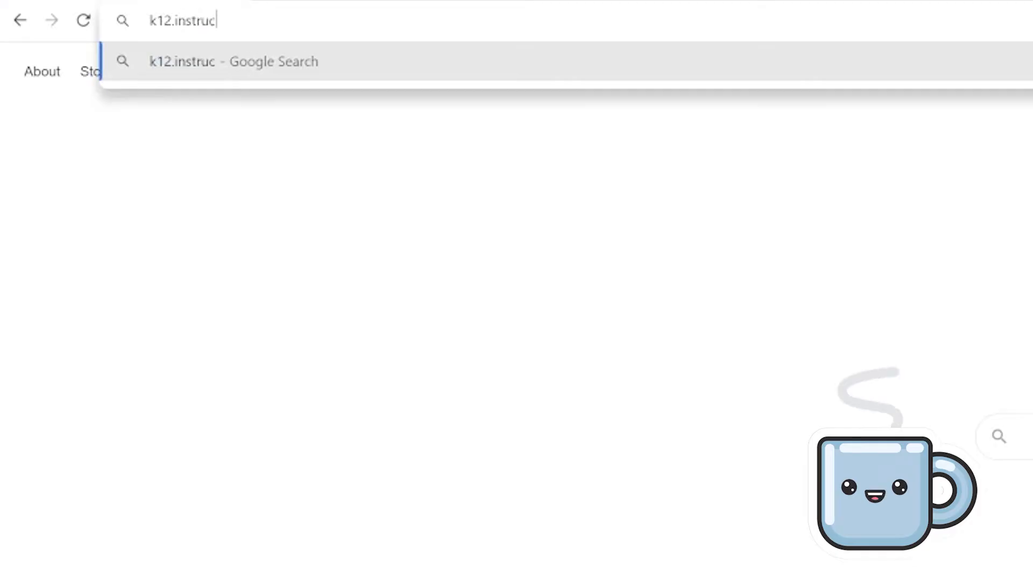
type("re.com")
key("Return")
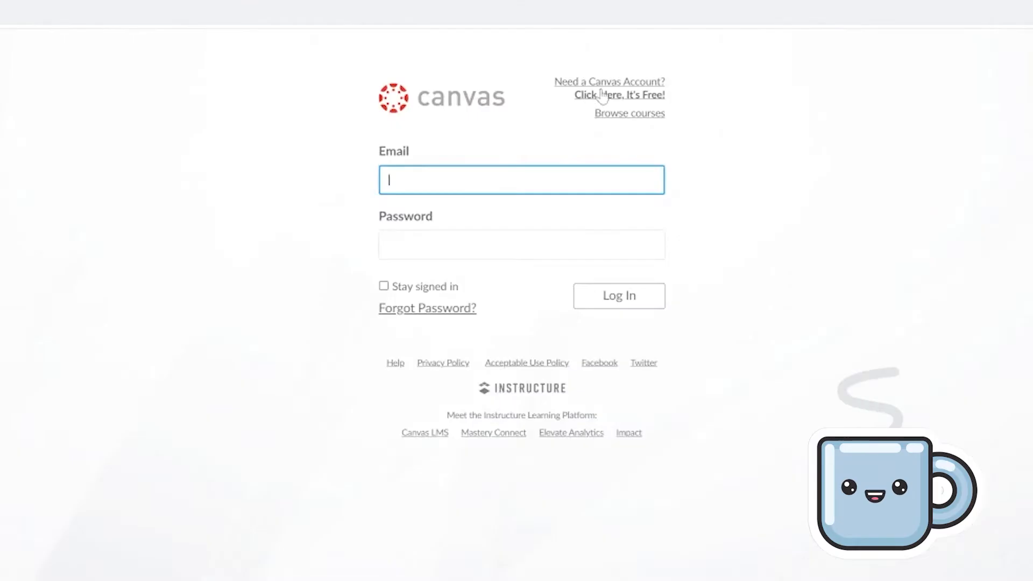
left_click(557, 54)
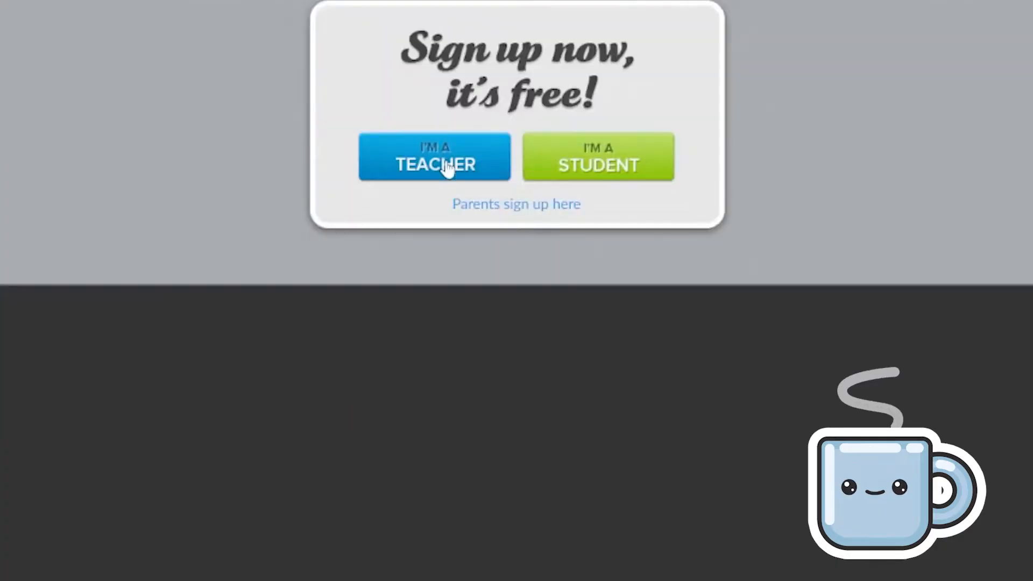
Sign up as a teacher with the account name and e-mail, accepting the terms and reCAPTCHA
left_click(447, 167)
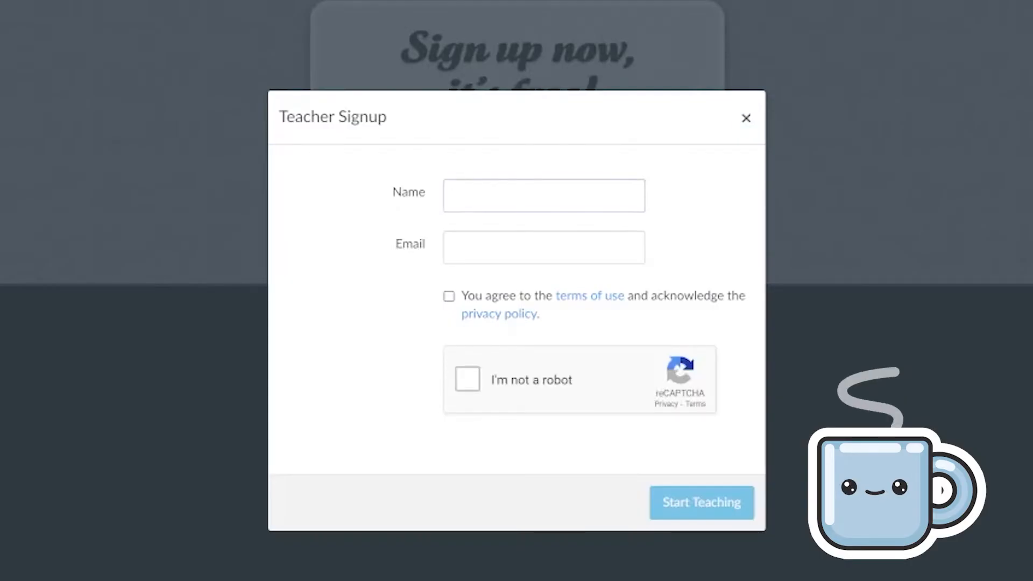
type("Homeschool Parents")
key("Tab")
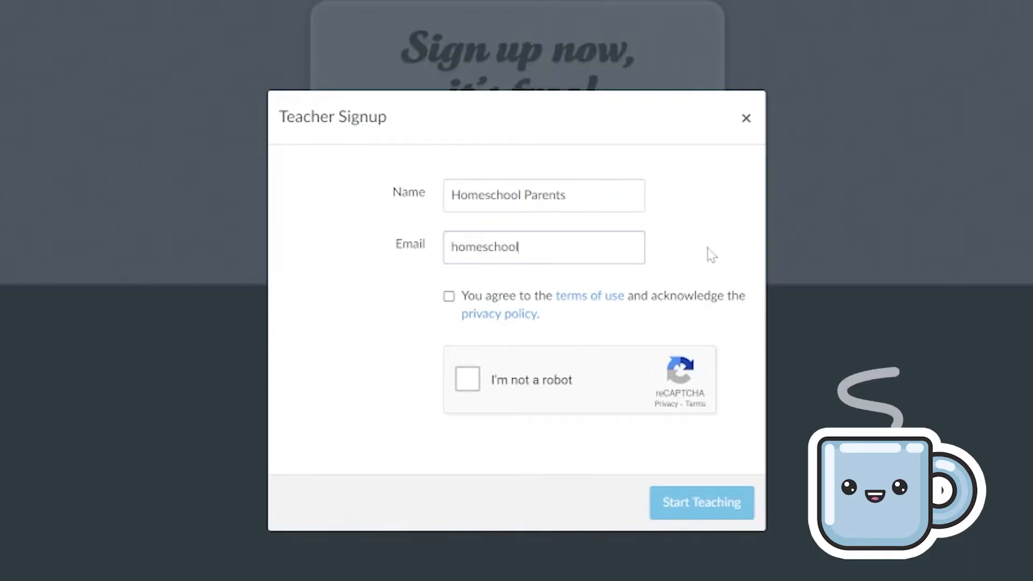
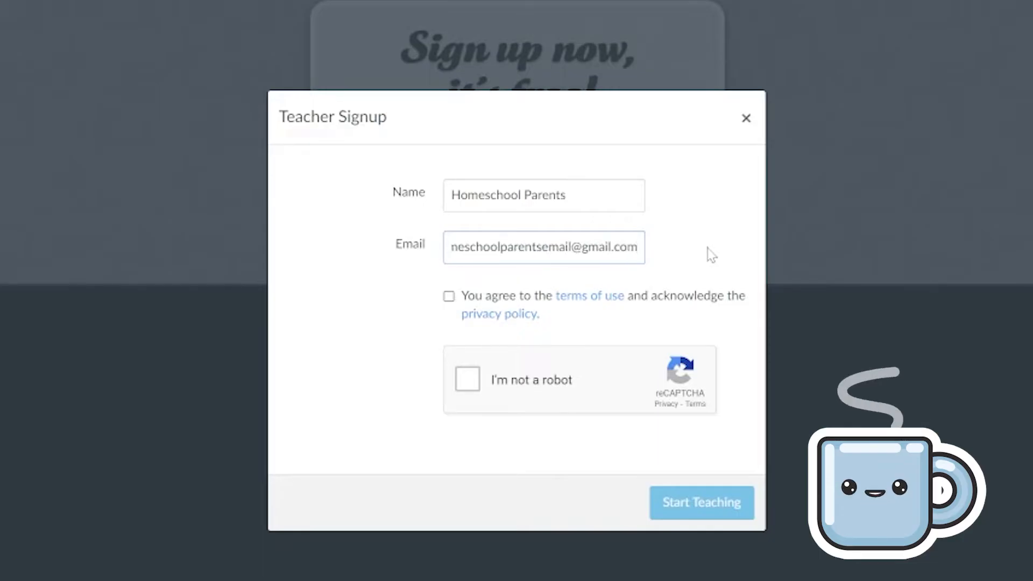
left_click(449, 296)
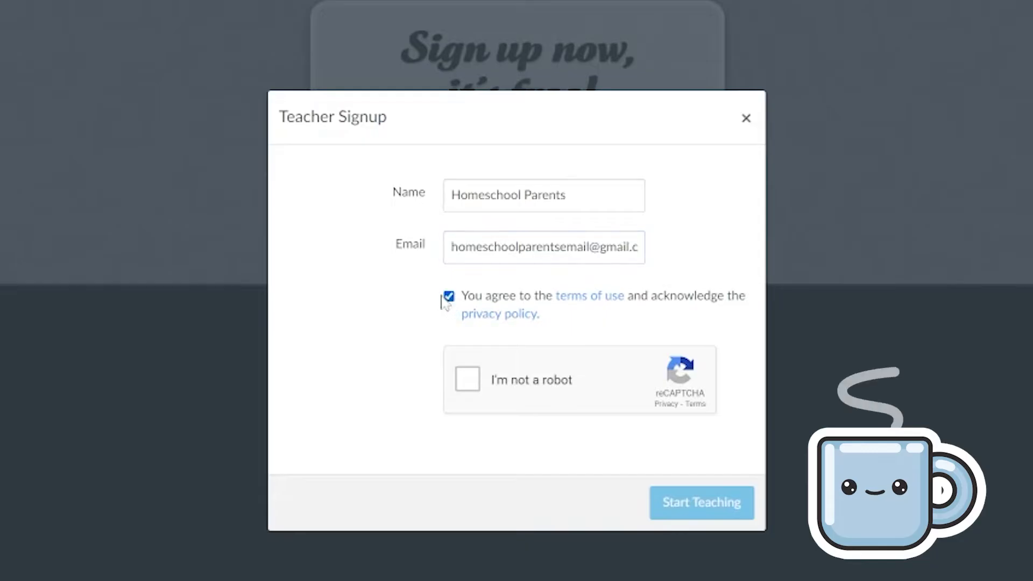
left_click(472, 386)
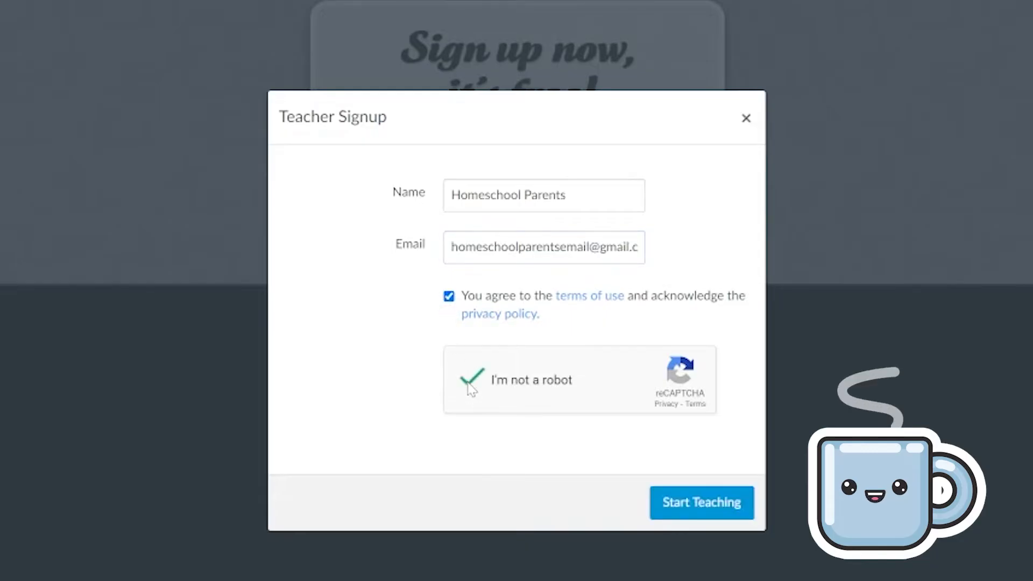
left_click(703, 502)
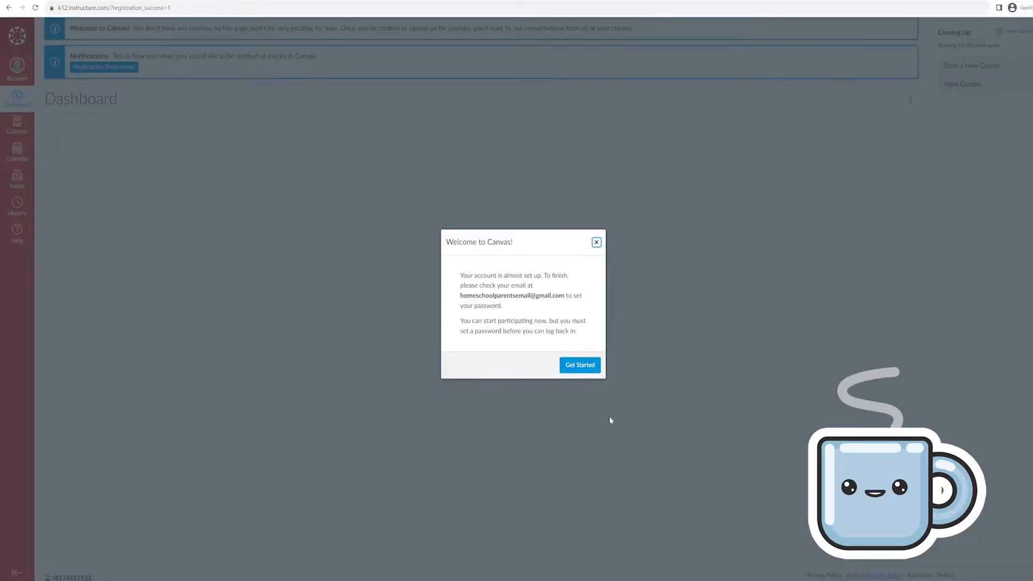
Dismiss the welcome notice and follow the 'Confirm Registration: Canvas' e-mail's finish-registration link
left_click(585, 367)
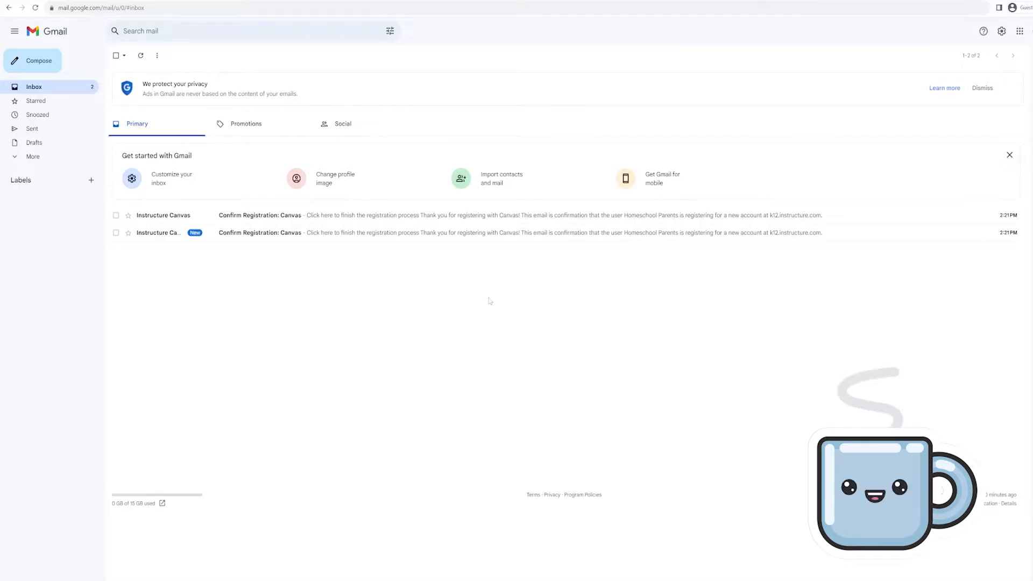
left_click(297, 235)
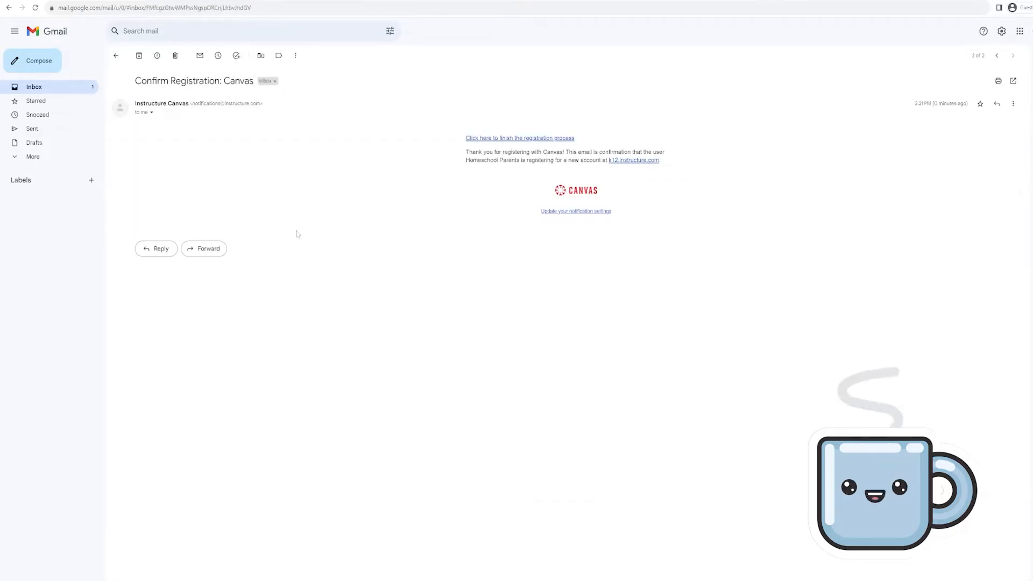
left_click(491, 139)
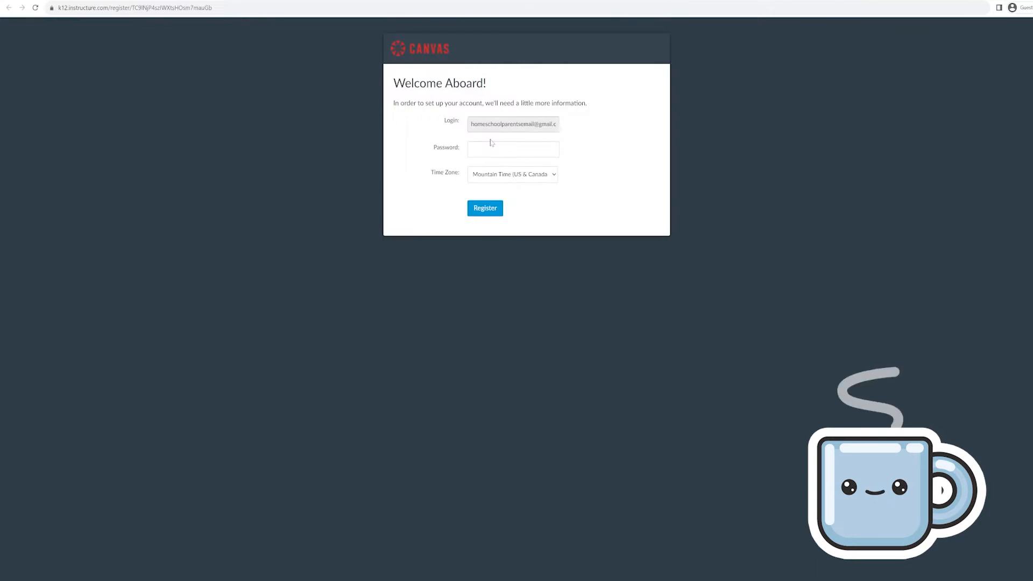
Choose Pacific Time (US & Canada), enter a password and register the account
left_click(505, 177)
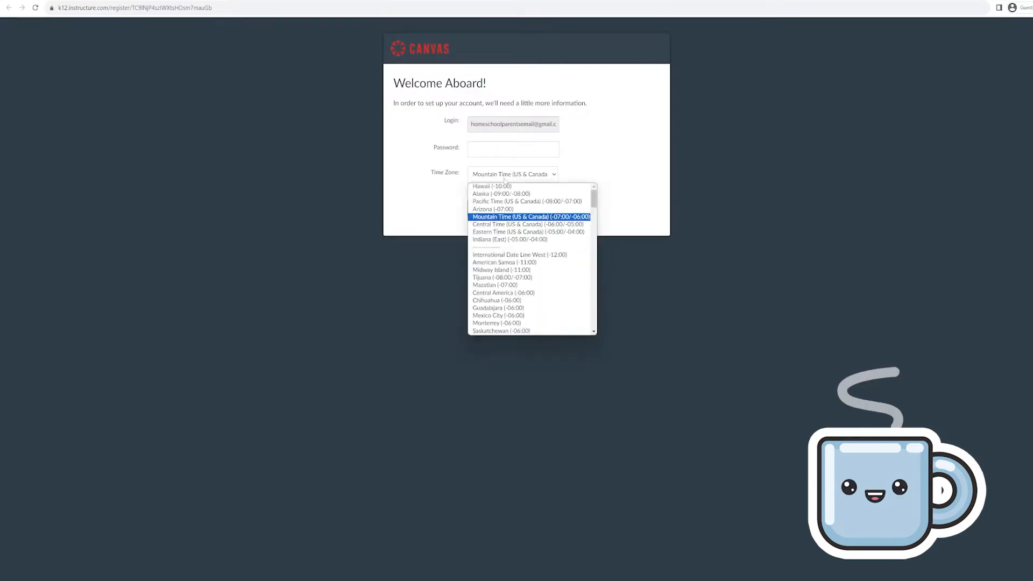
left_click(504, 180)
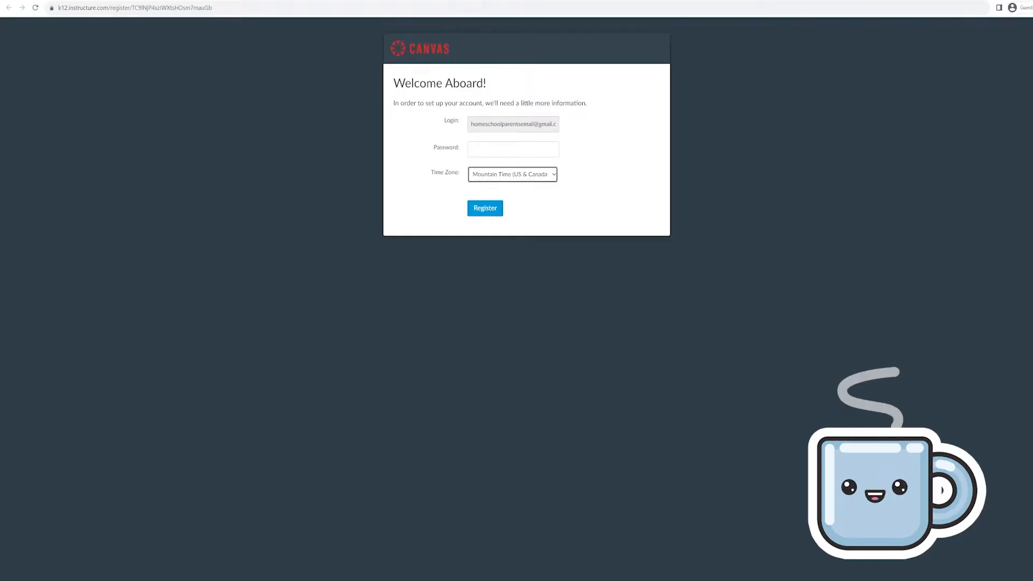
left_click(514, 176)
left_click(504, 213)
left_click(472, 149)
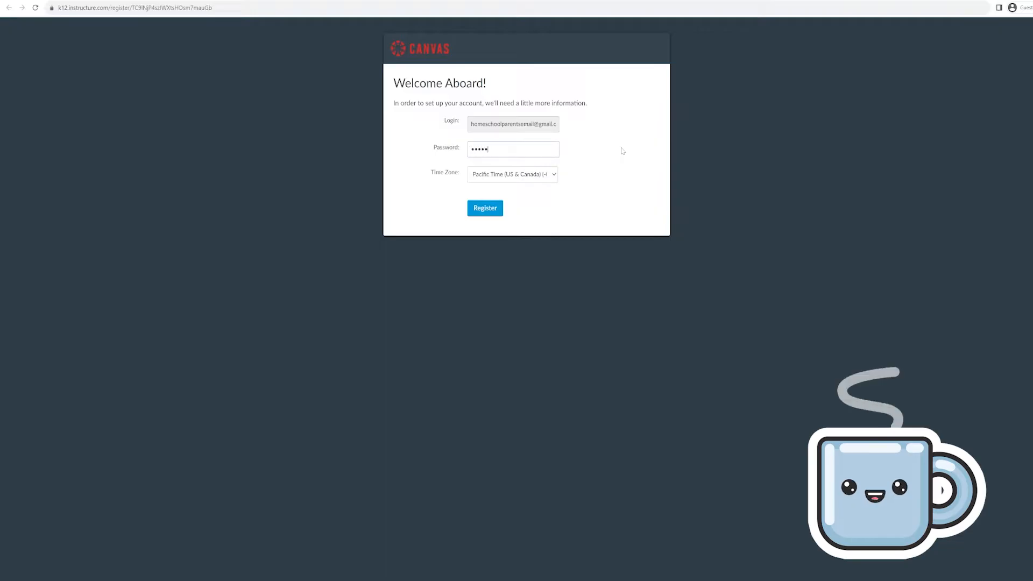
left_click(475, 213)
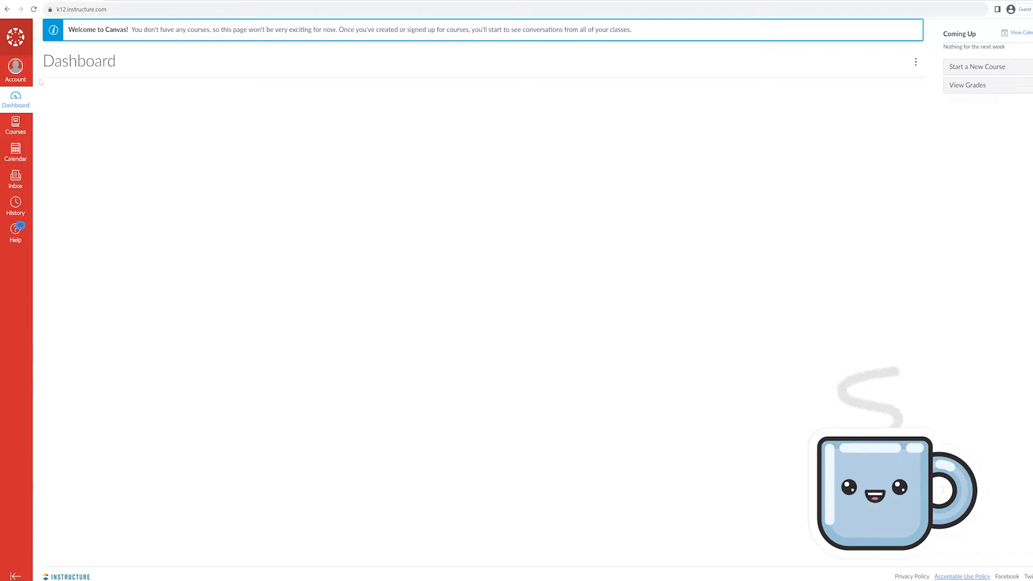
Turn on Use High Contrast UI in the Account panel and reload the page
left_click(15, 69)
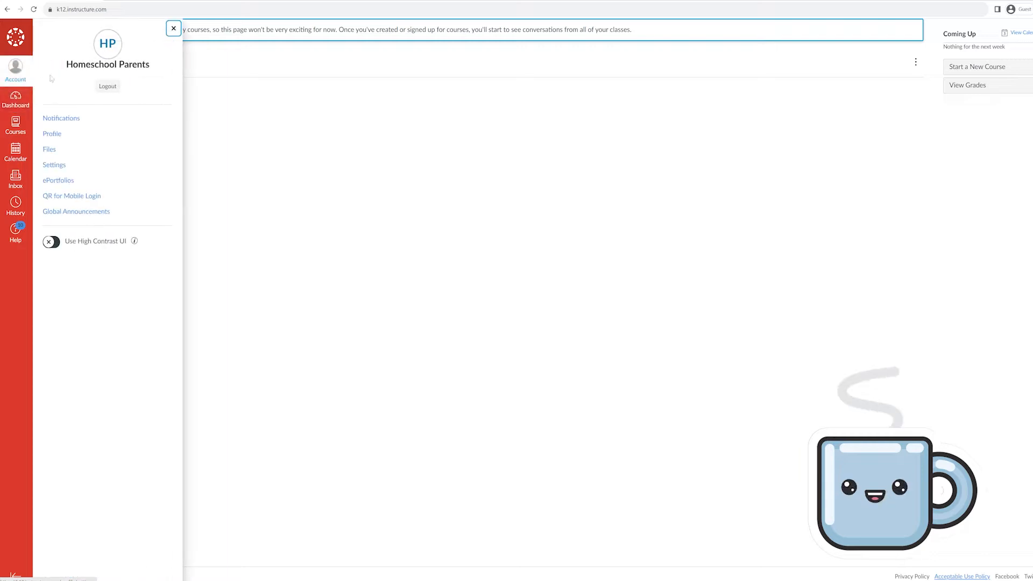
left_click(56, 243)
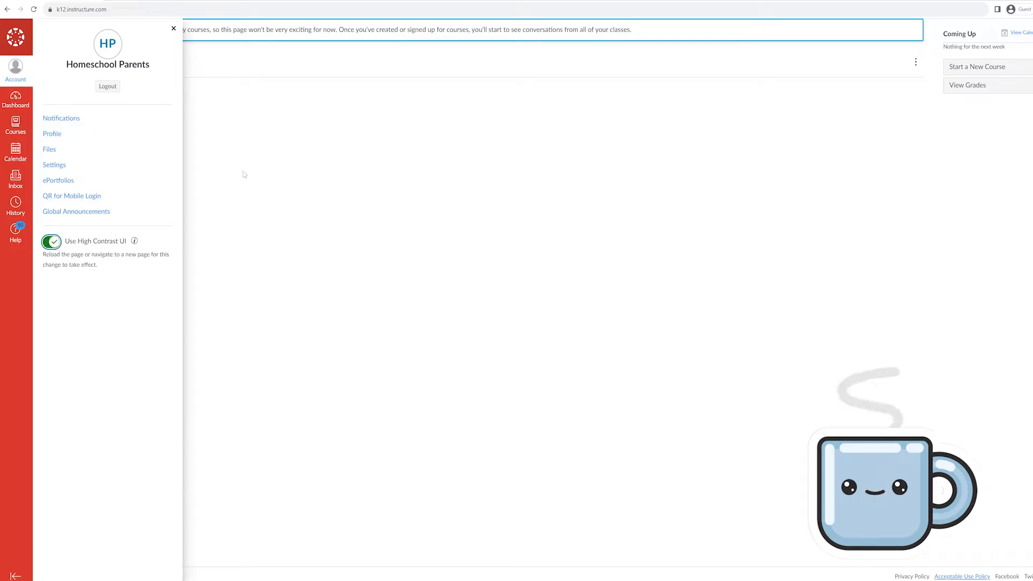
left_click(263, 220)
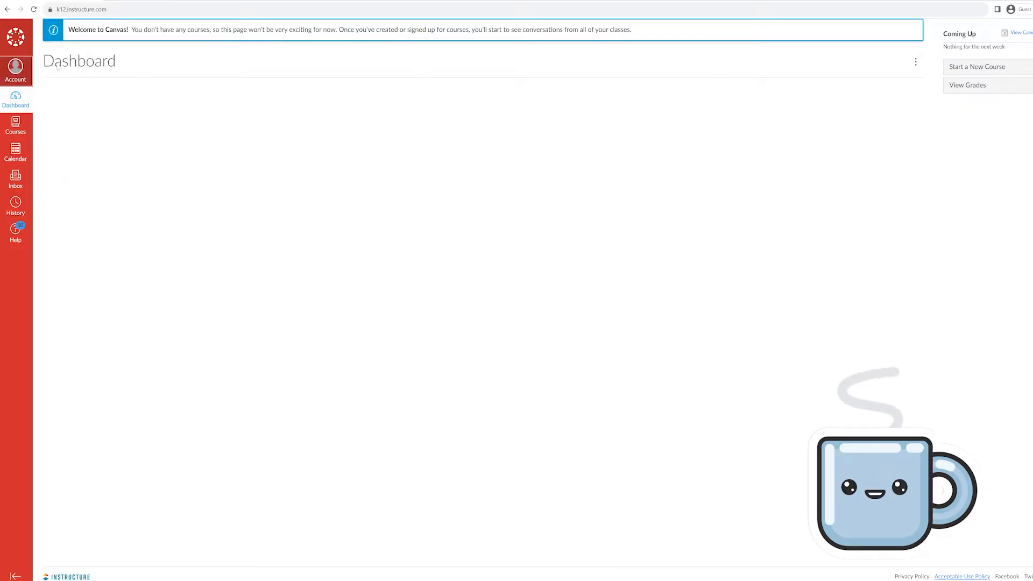
left_click(33, 9)
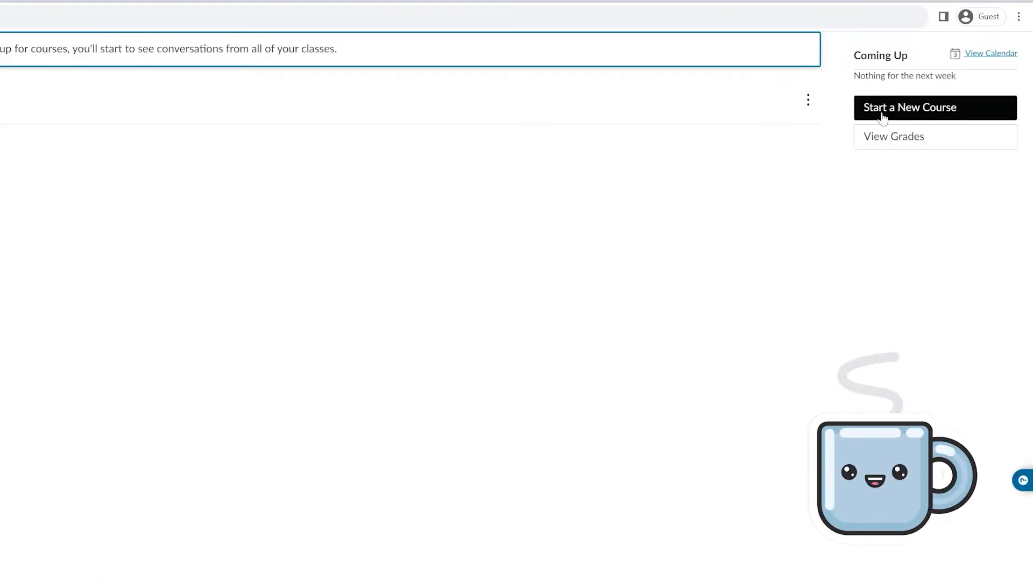
Start a new course named 'Kindergarten - Language Arts' and create it
left_click(883, 115)
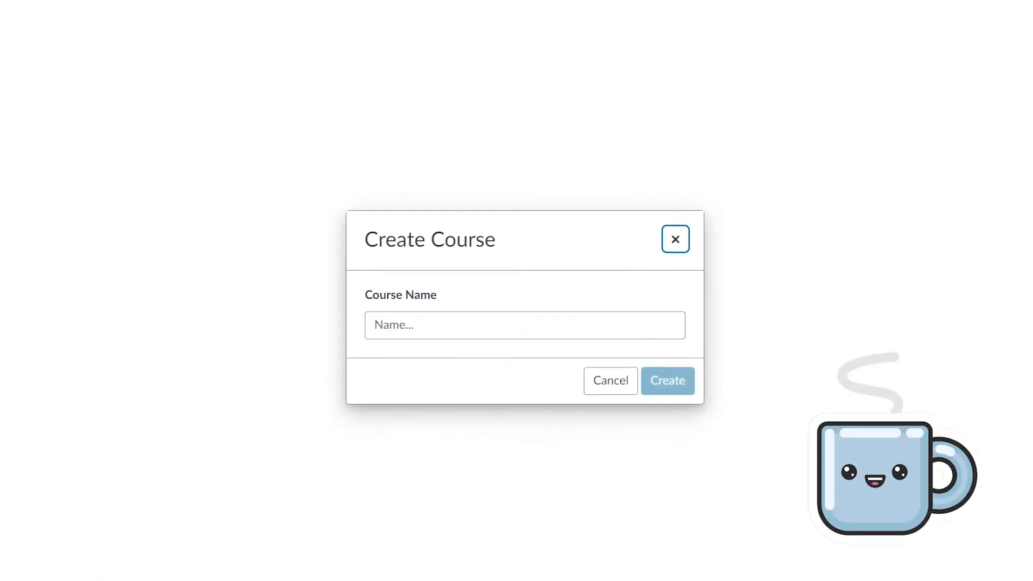
left_click(523, 326)
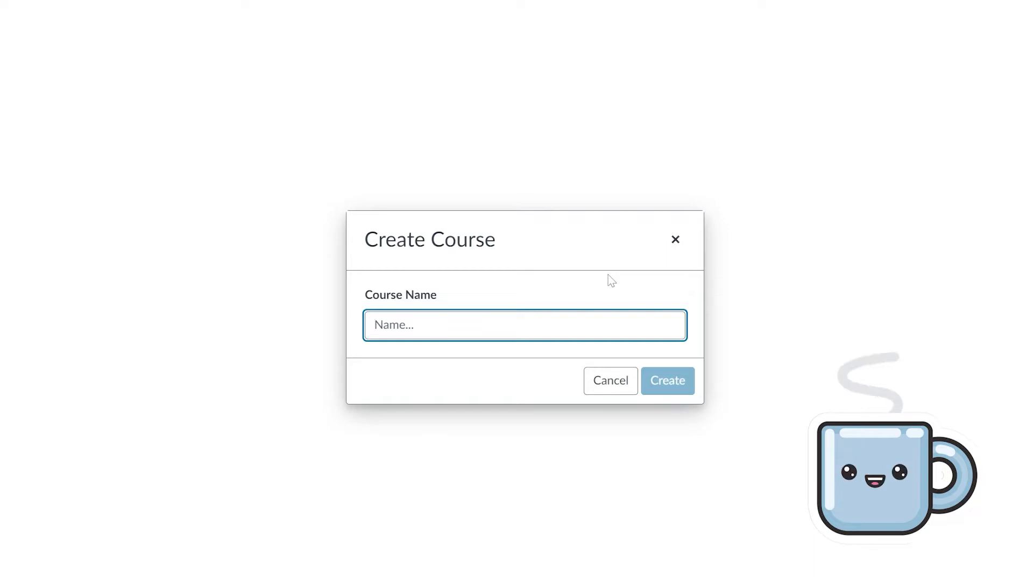
type("Kind")
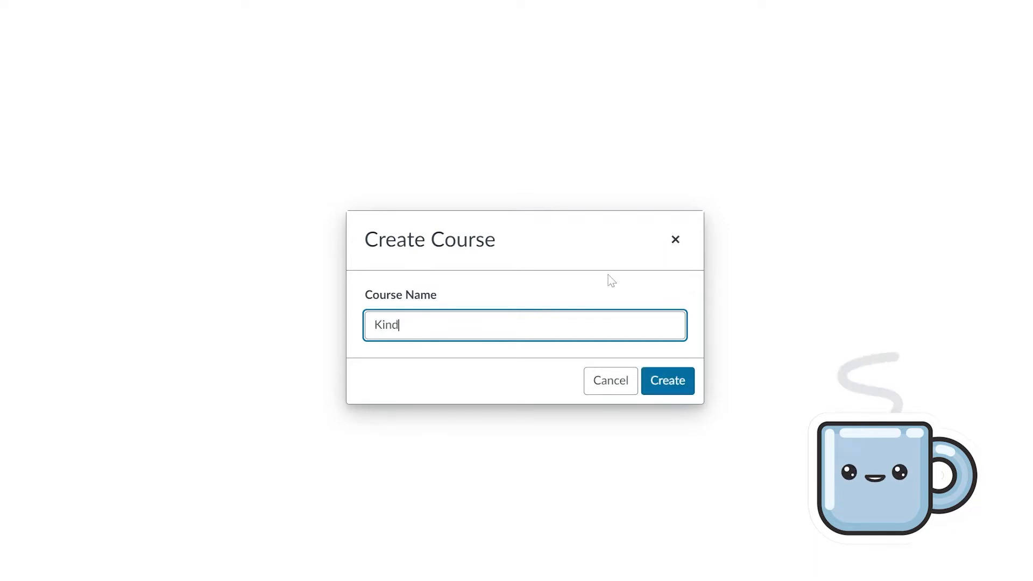
type("ergarten - Language Ar")
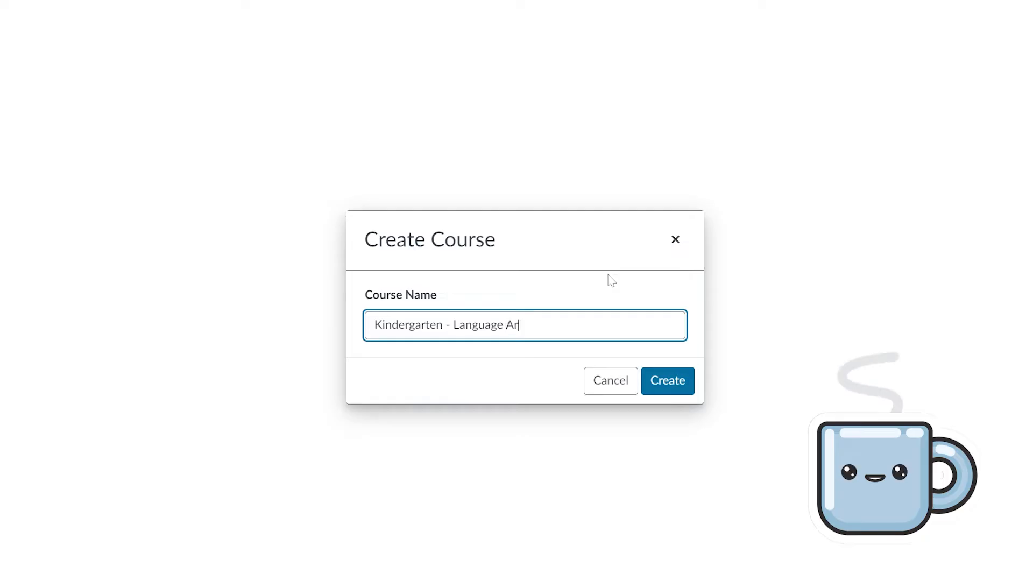
type("ts")
left_click(676, 380)
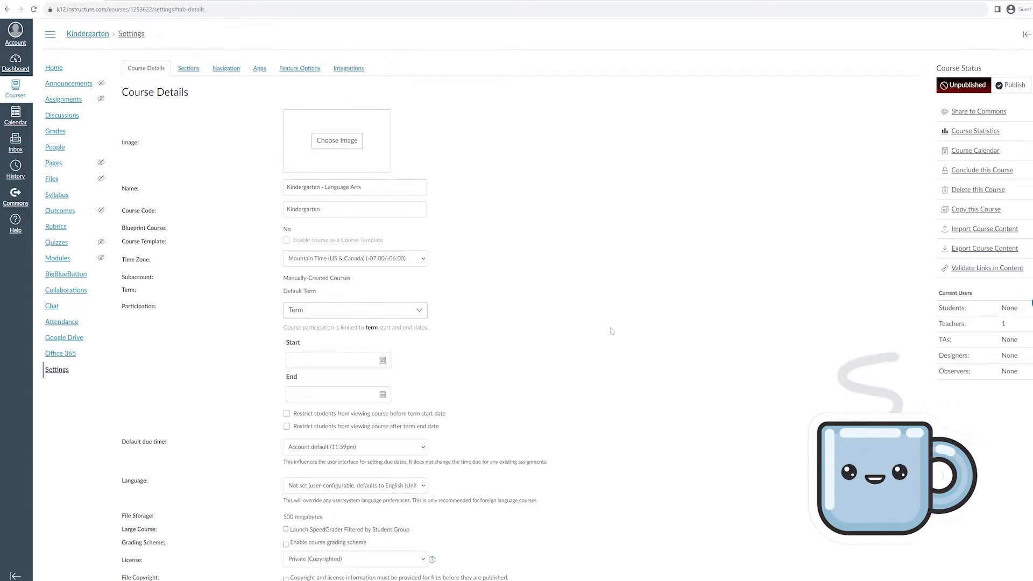
Upload 3.png from the computer as the course card image
left_click(360, 145)
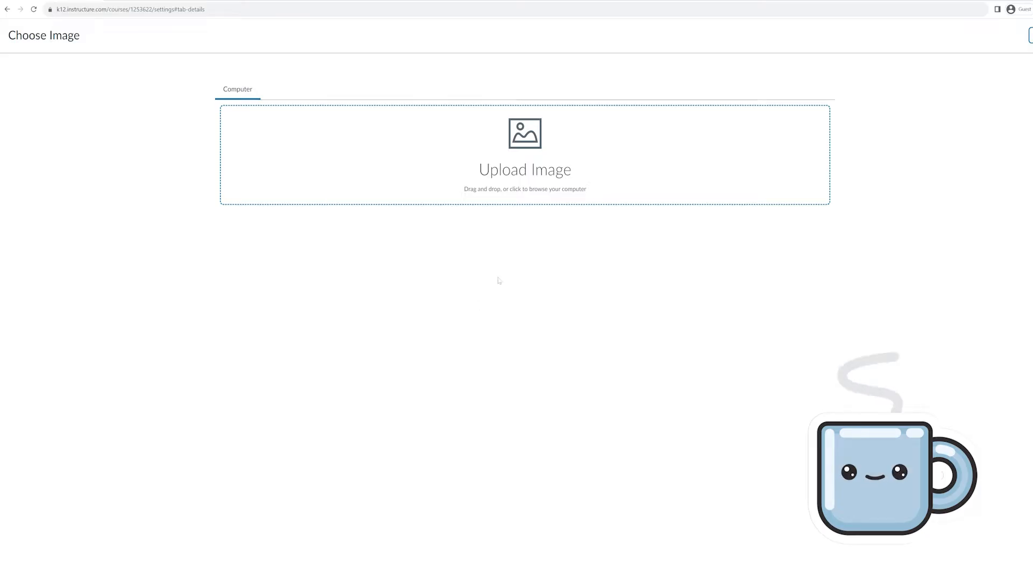
left_click(407, 167)
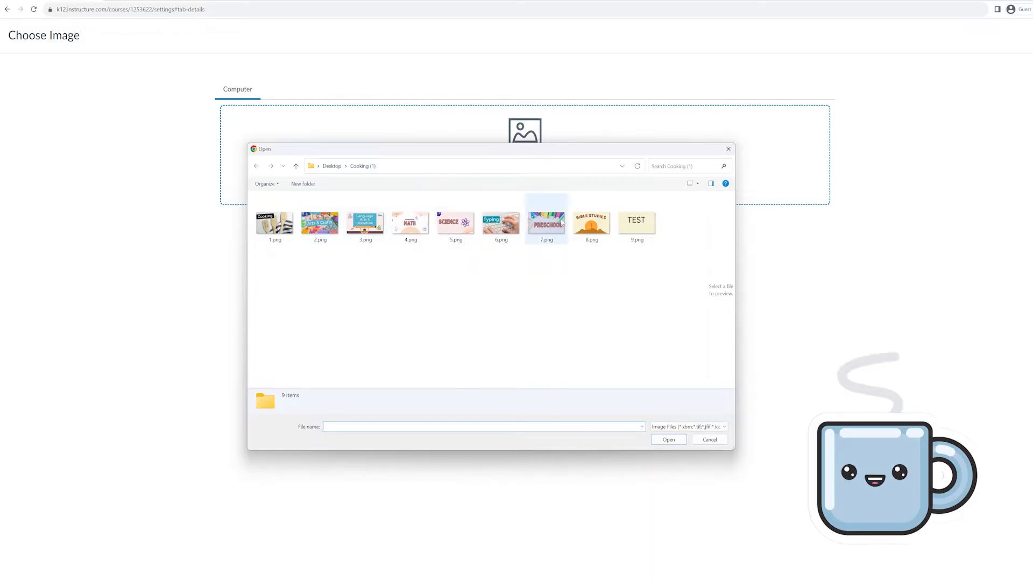
left_click(370, 221)
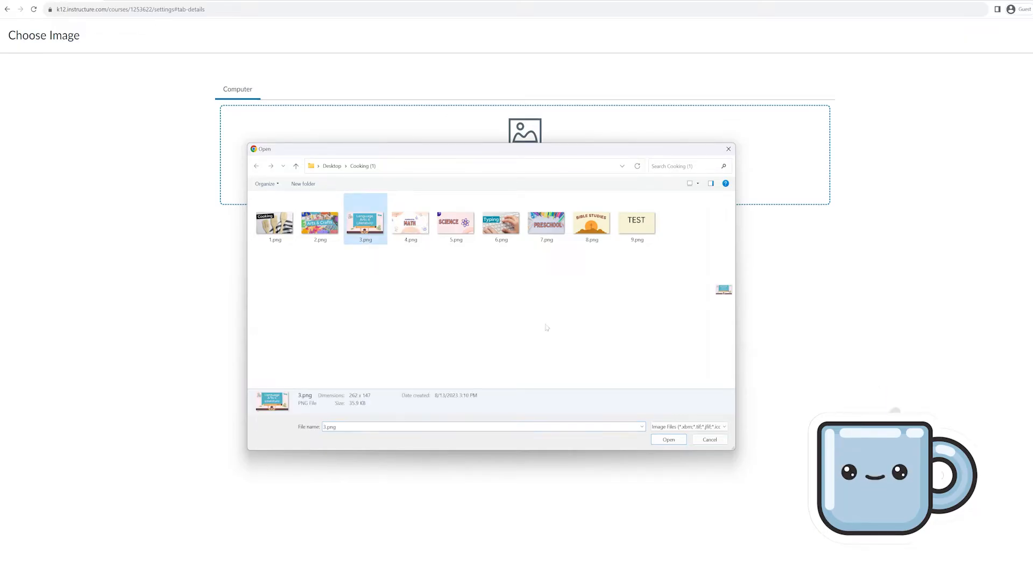
left_click(663, 442)
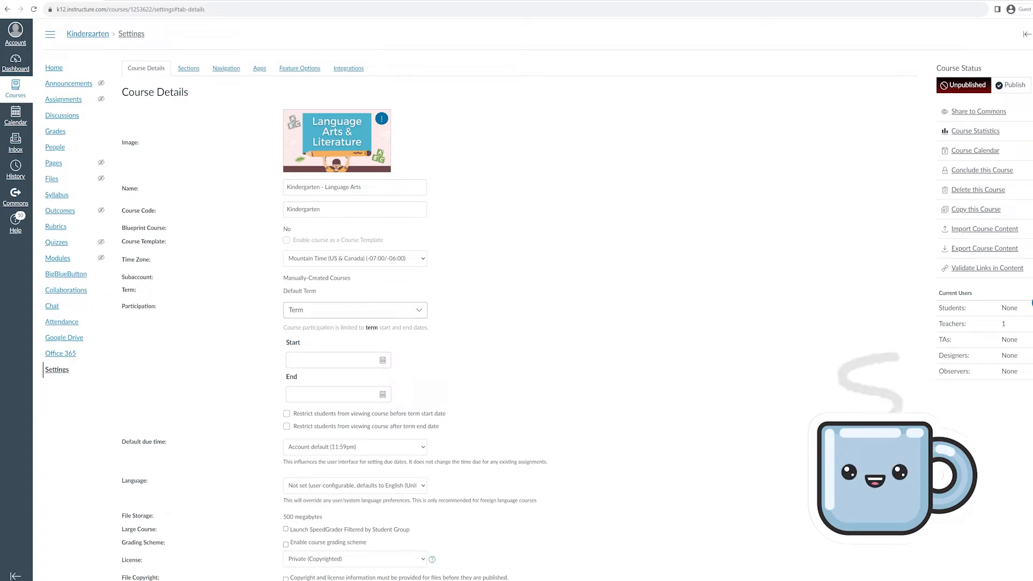
Set the course Time Zone to Pacific Time and Participation to Course
scroll(486, 238, "down", 1)
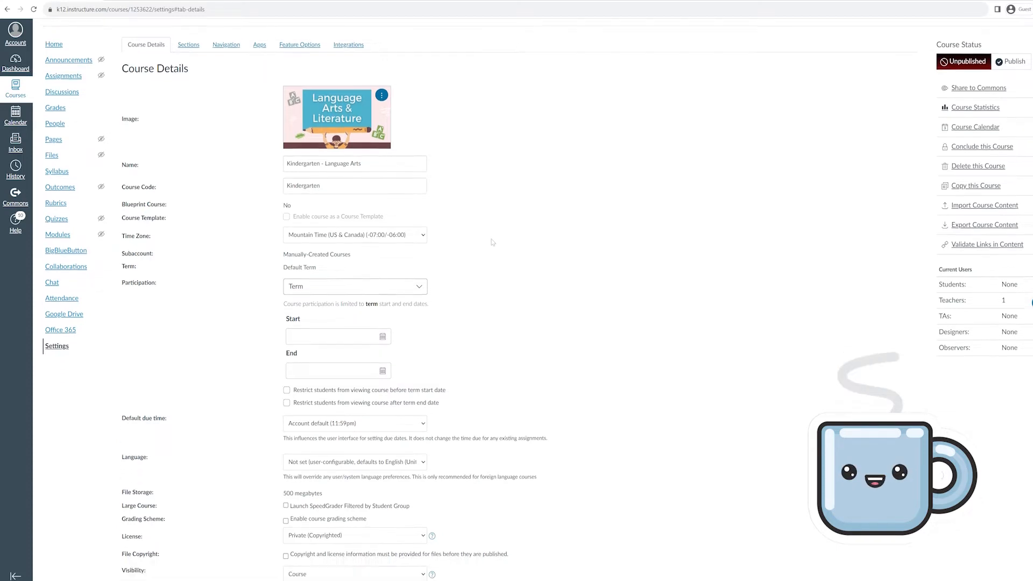
left_click(394, 218)
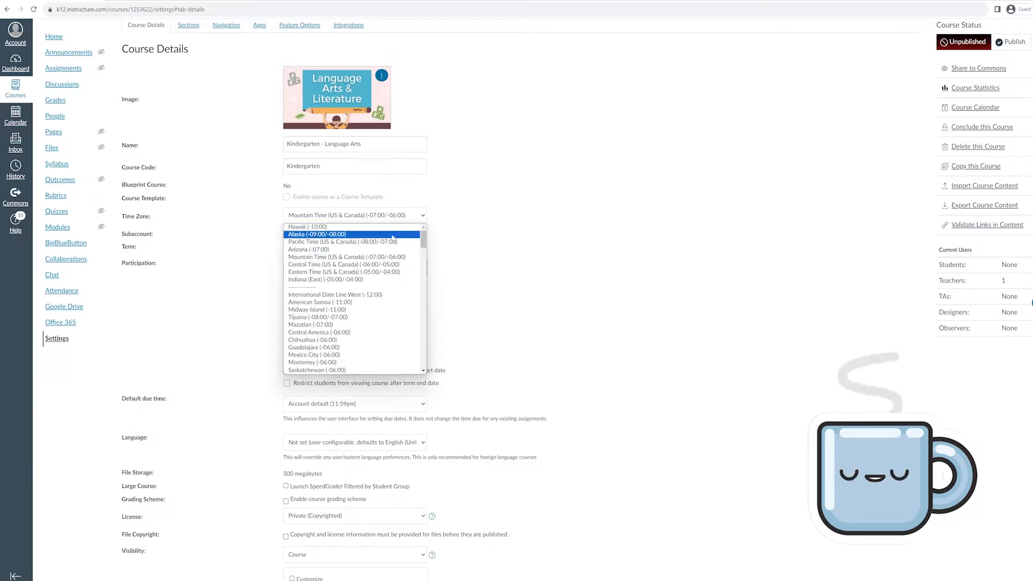
left_click(386, 244)
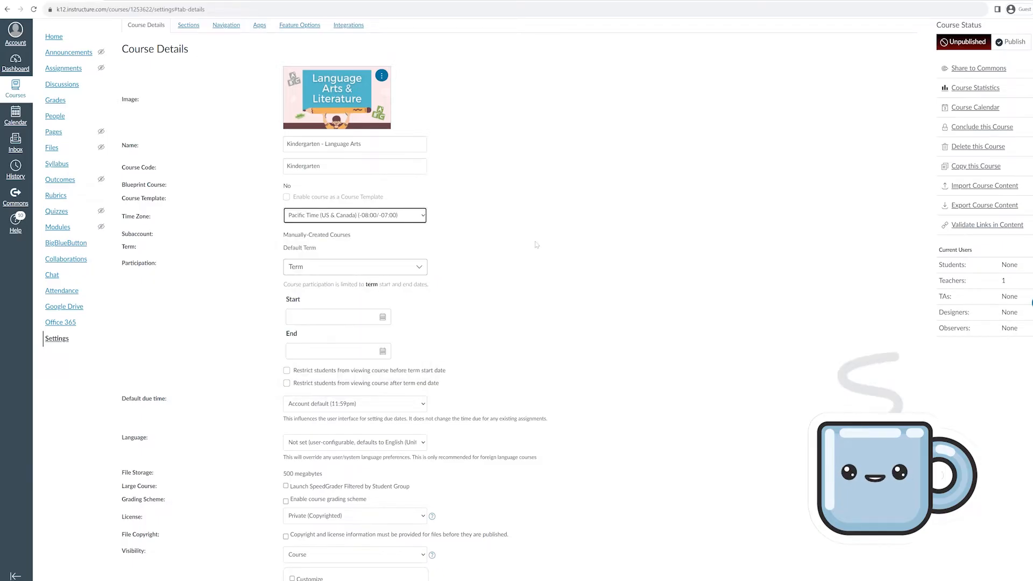
scroll(499, 245, "down", 1)
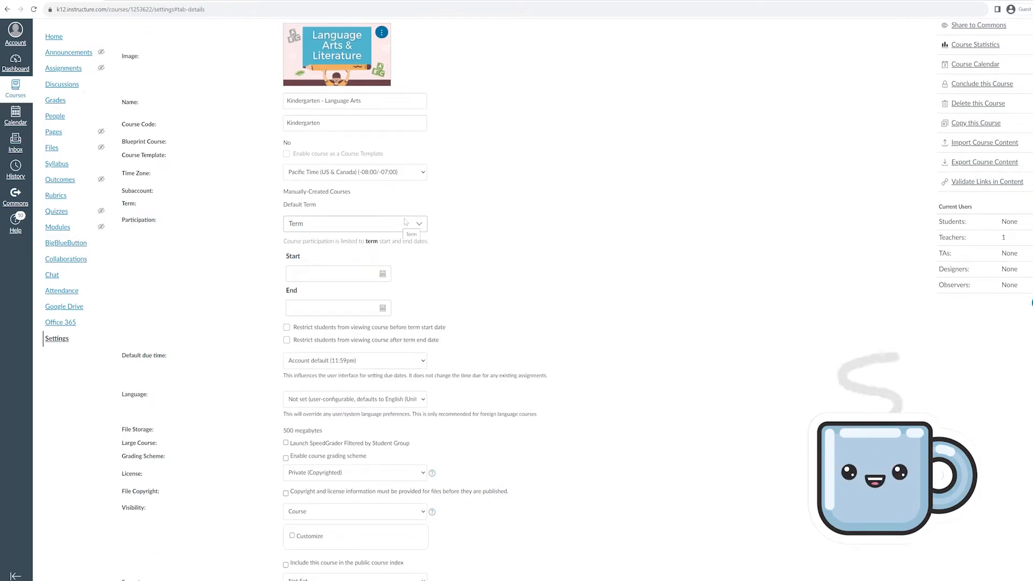
left_click(405, 221)
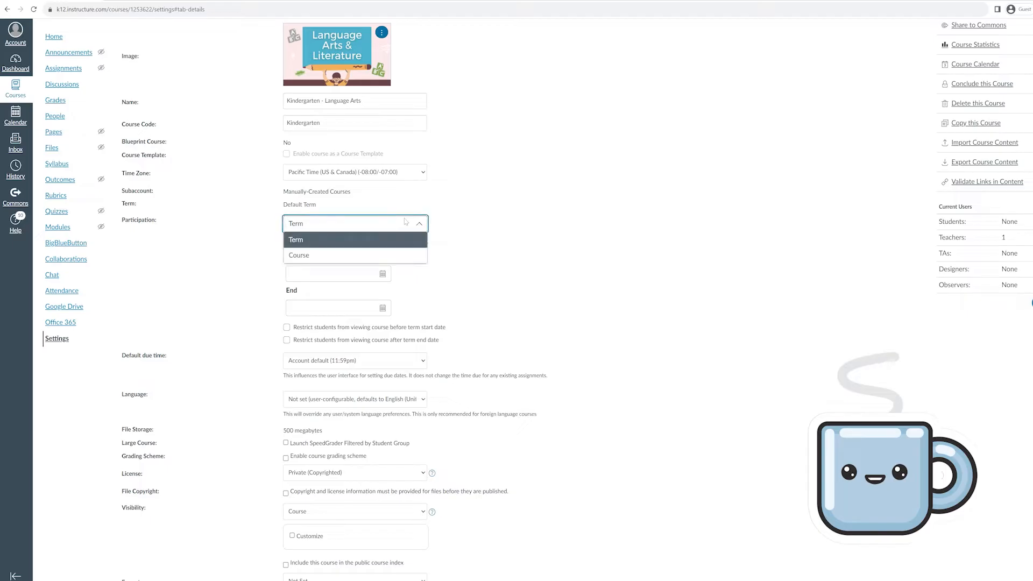
left_click(402, 254)
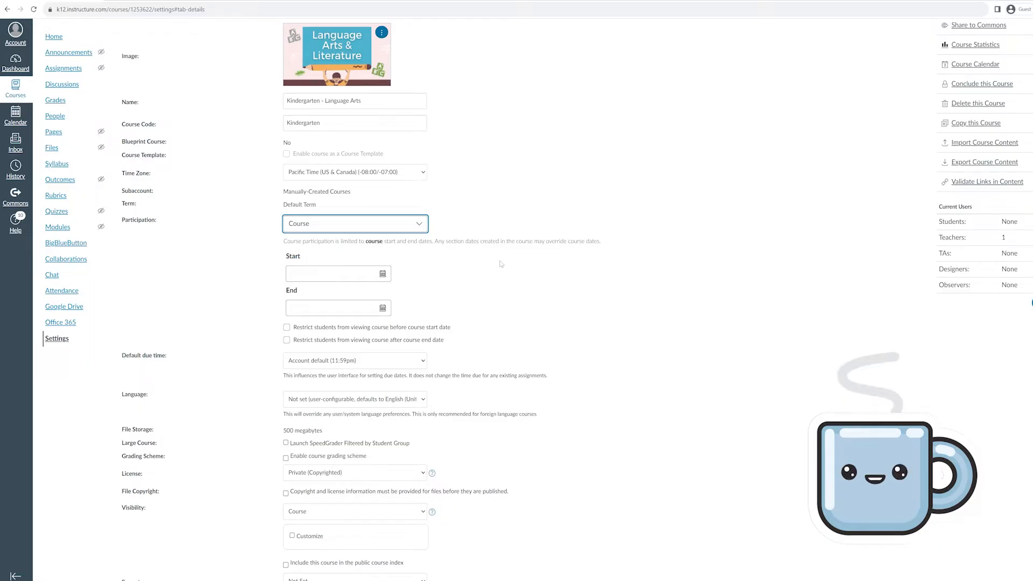
scroll(505, 271, "down", 3)
scroll(479, 334, "up", 5)
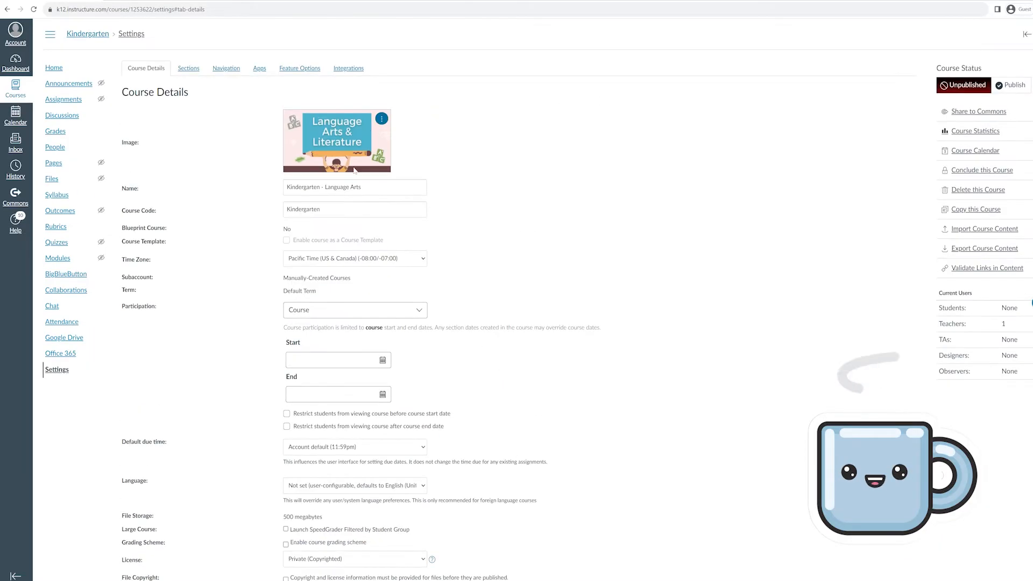
scroll(509, 293, "down", 5)
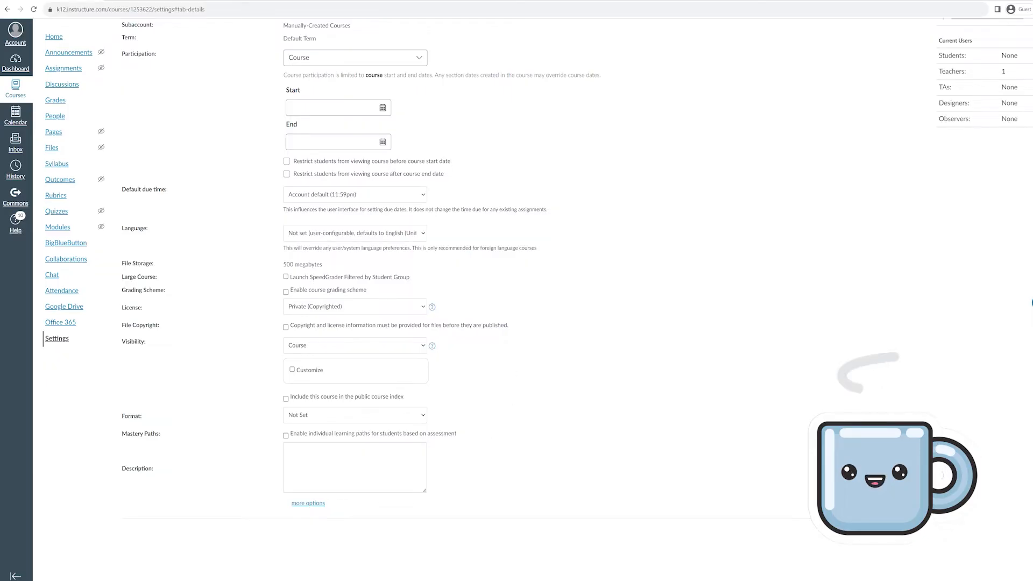
Enable student self-enrollment and the 'Join this Course' home-page link, then update the course details
left_click(312, 503)
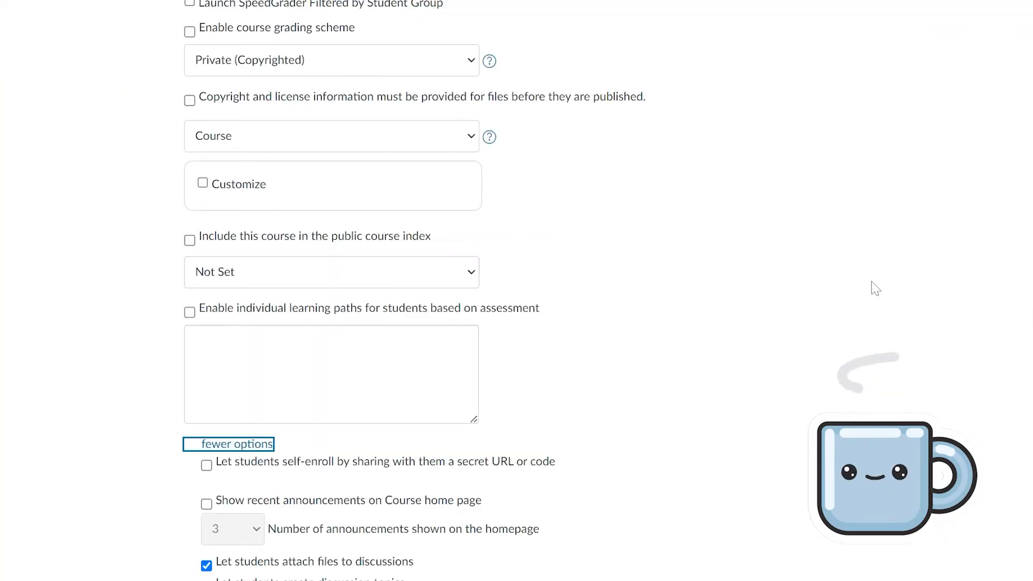
scroll(876, 289, "down", 5)
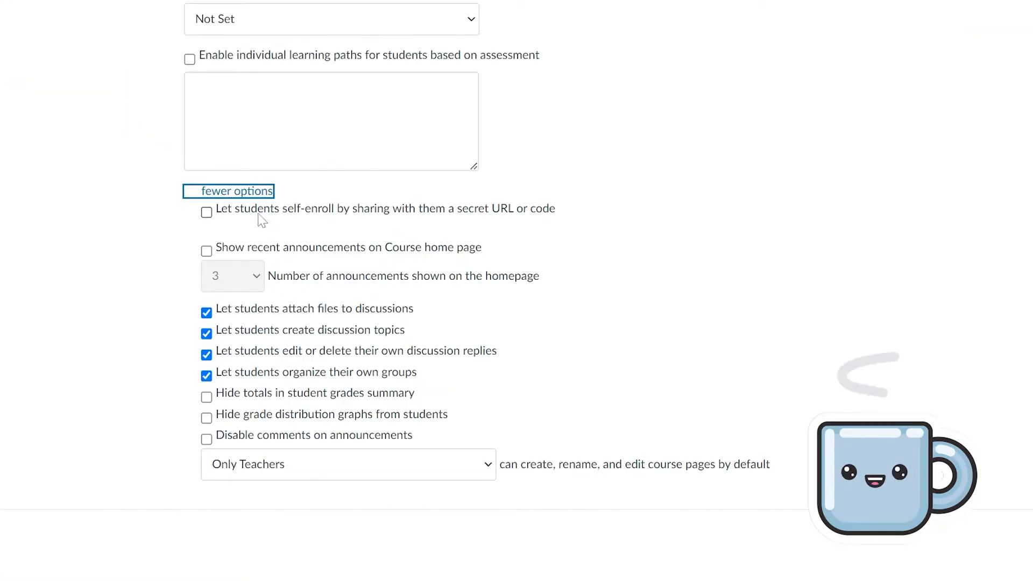
left_click(207, 213)
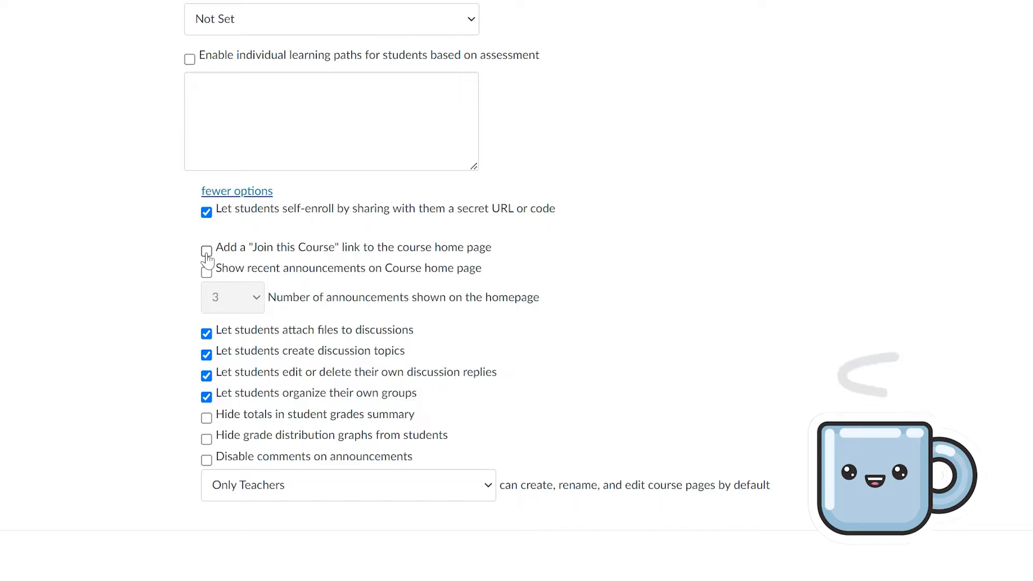
left_click(206, 252)
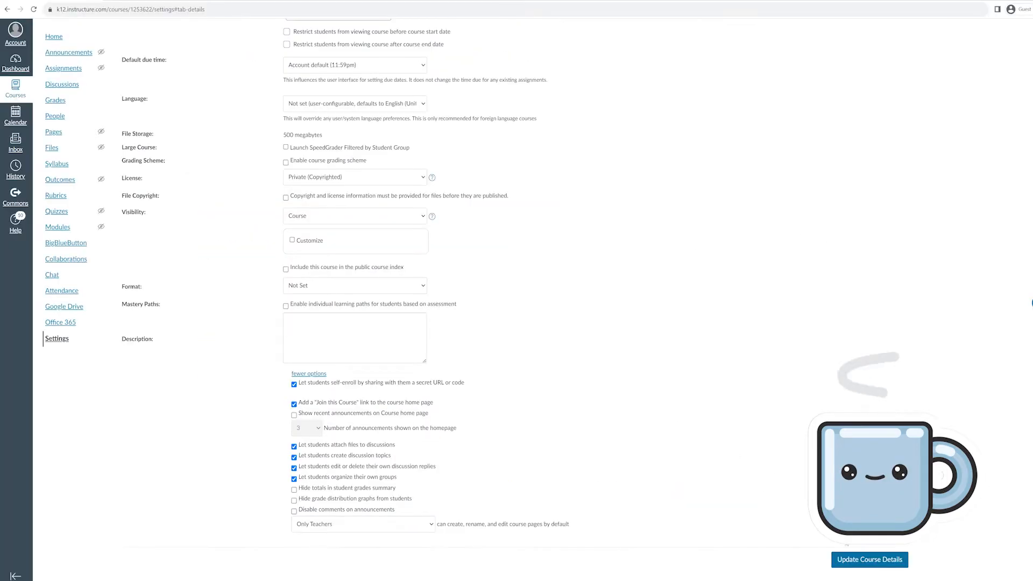
left_click(867, 560)
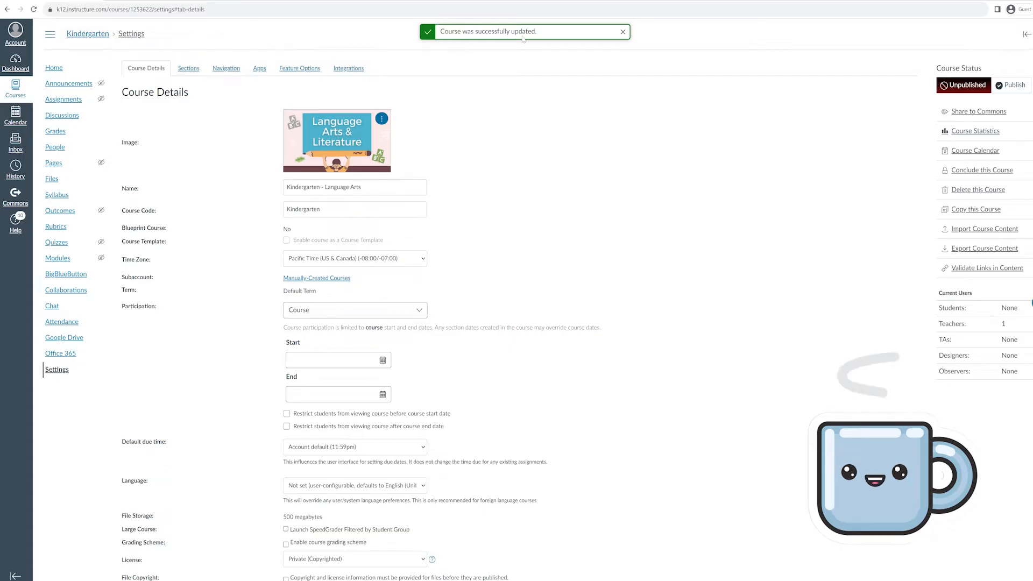
scroll(513, 167, "down", 5)
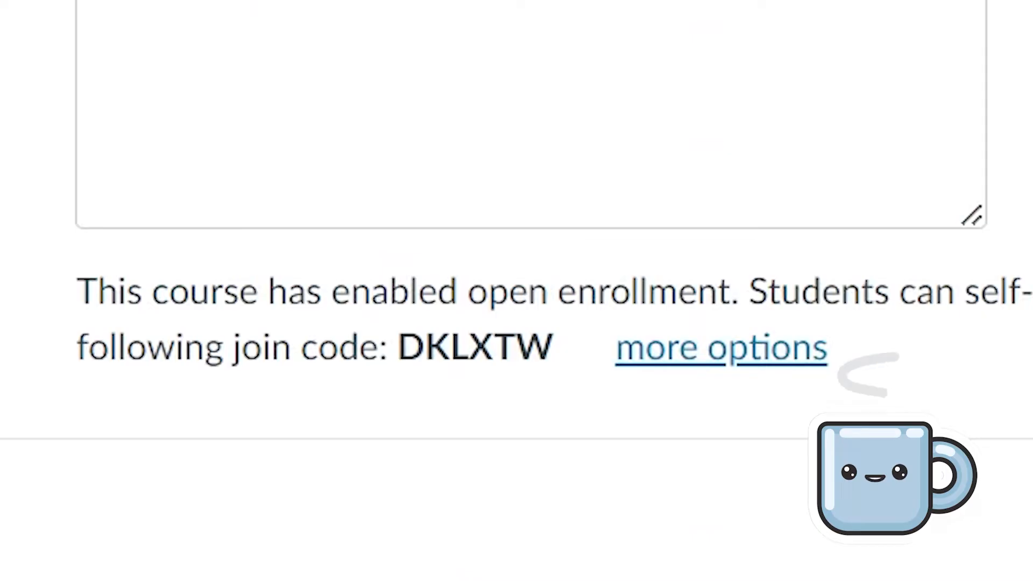
left_click_drag(555, 348, 398, 349)
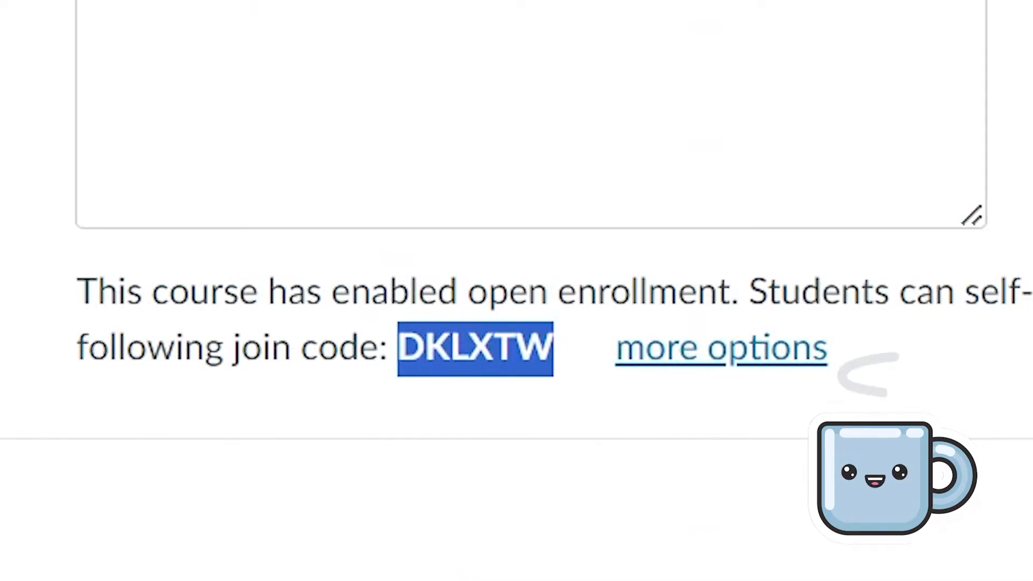
left_click(476, 349)
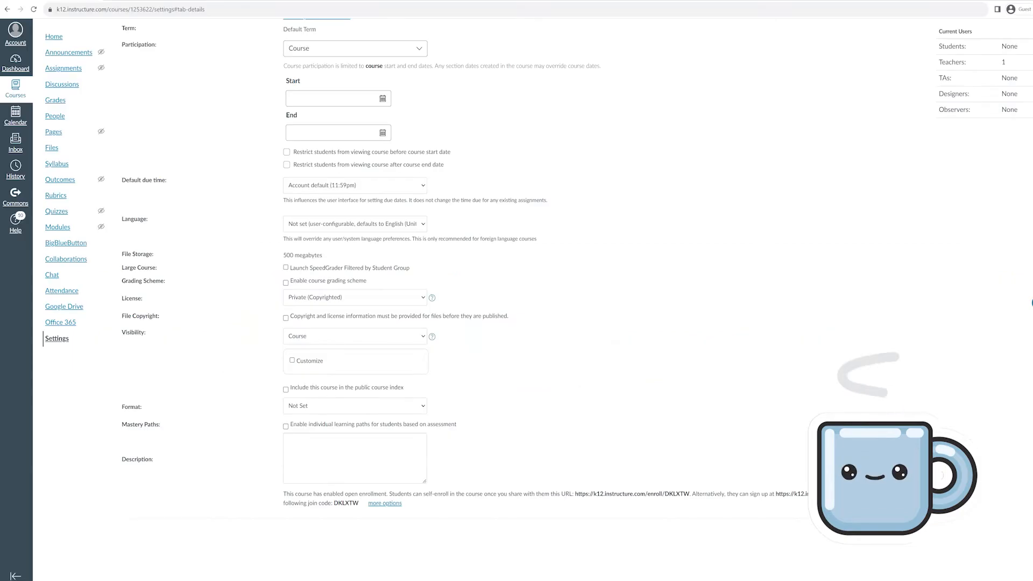
left_click_drag(359, 503, 338, 503)
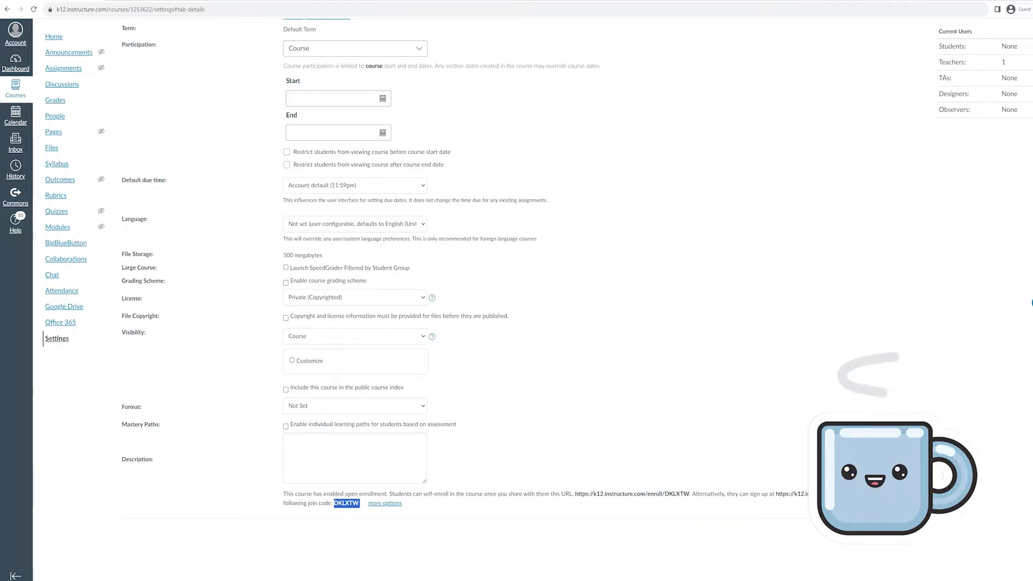
scroll(466, 452, "up", 5)
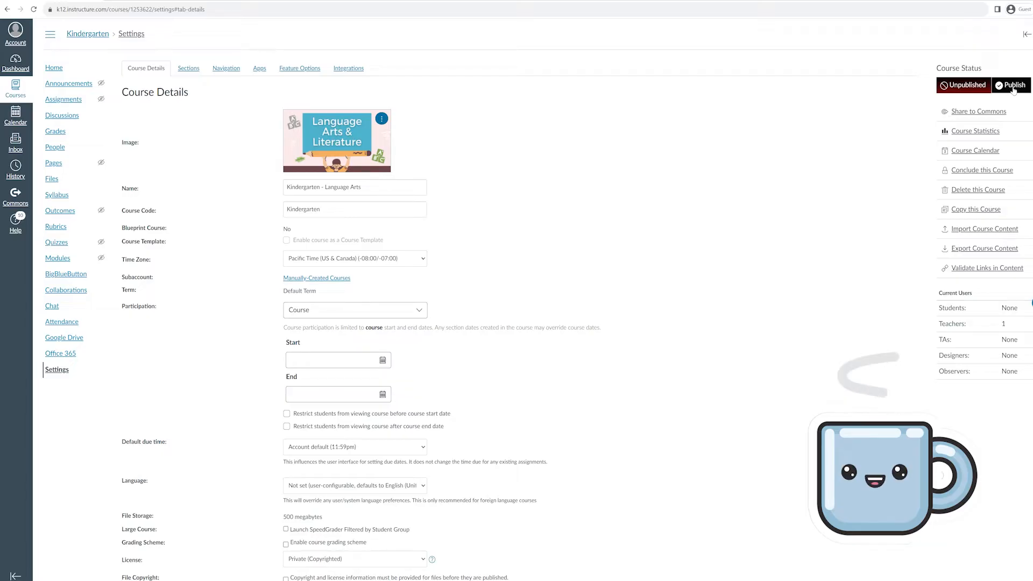
Return to the Dashboard and open the Kindergarten - Language Arts course card
left_click(24, 69)
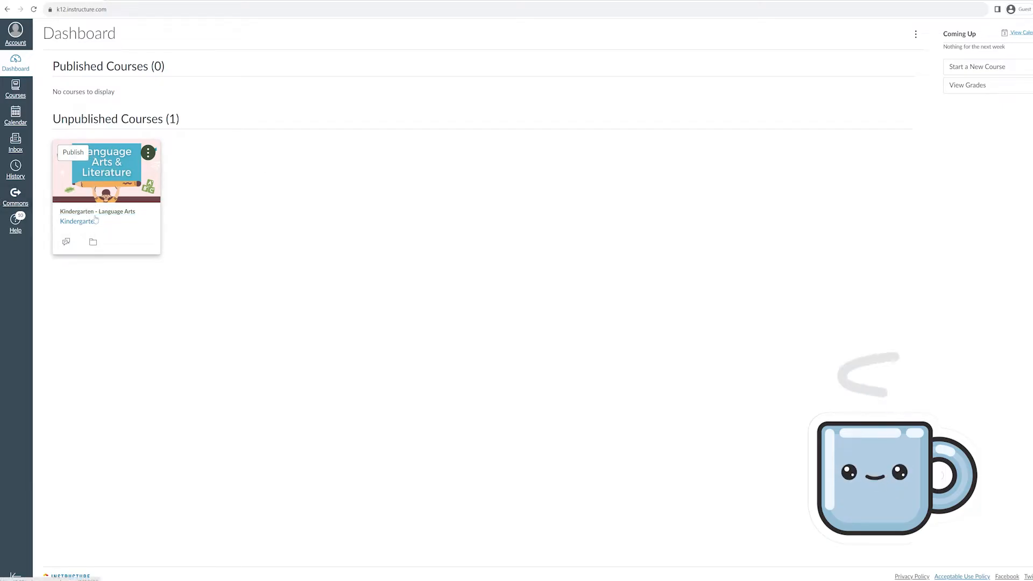
left_click(105, 216)
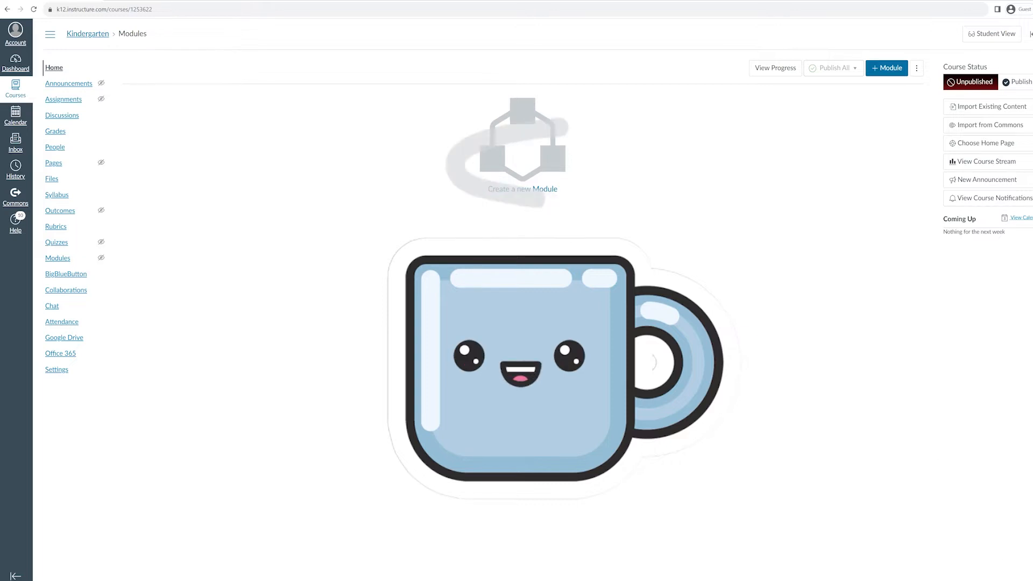
left_click(1031, 579)
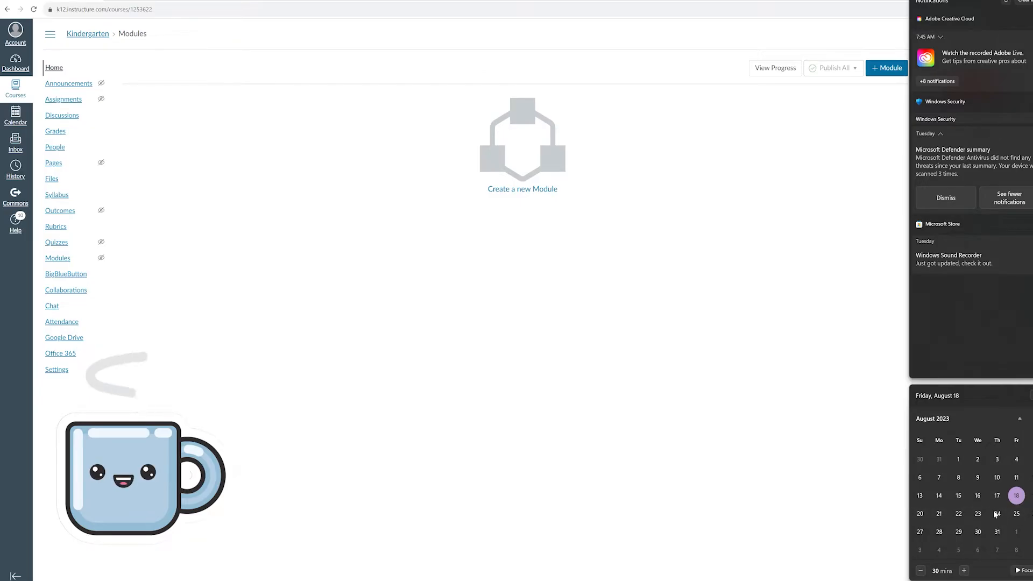
Create a new module named 'Week 1' in the Kindergarten course
left_click(737, 419)
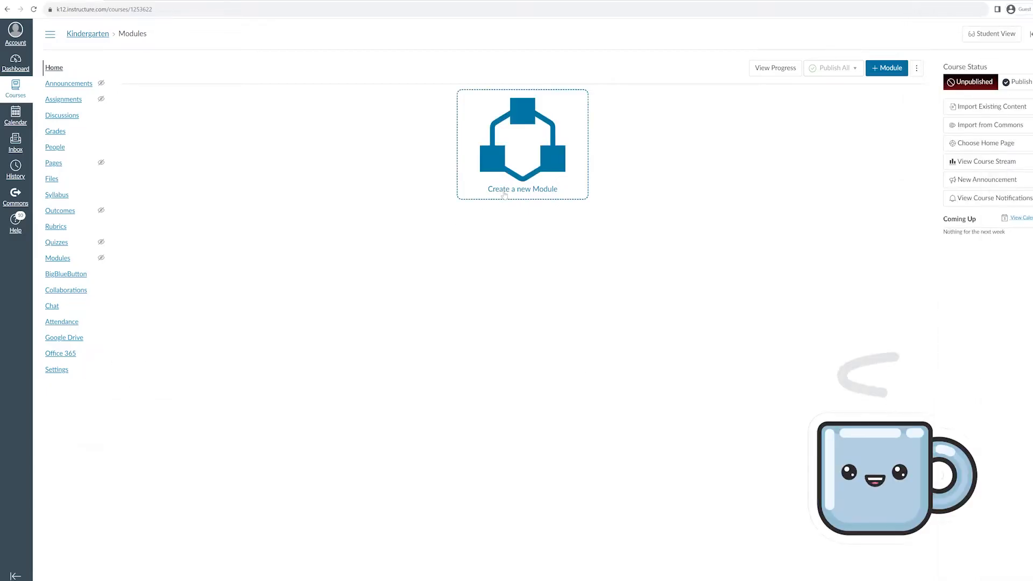
left_click(505, 193)
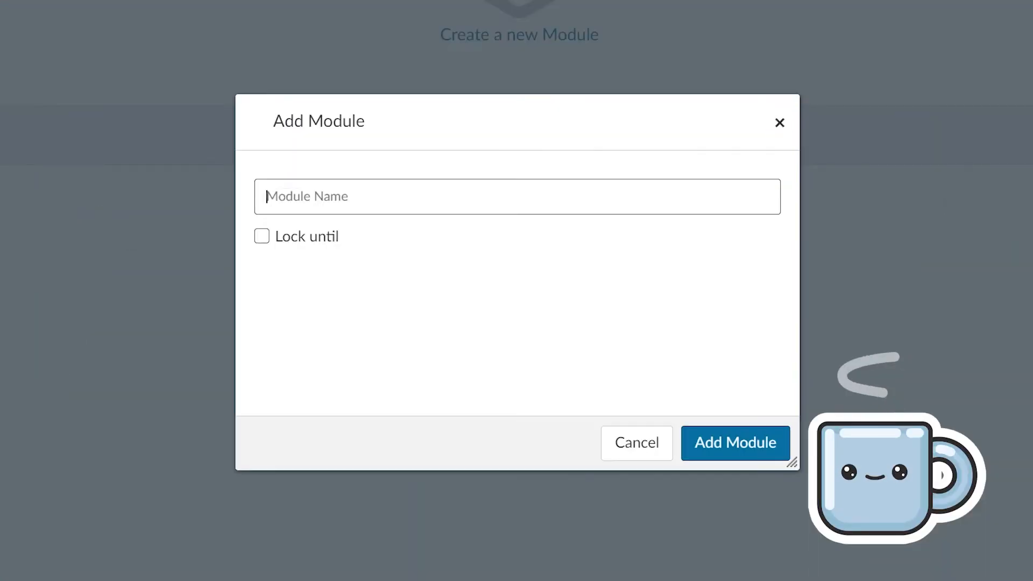
type("eek")
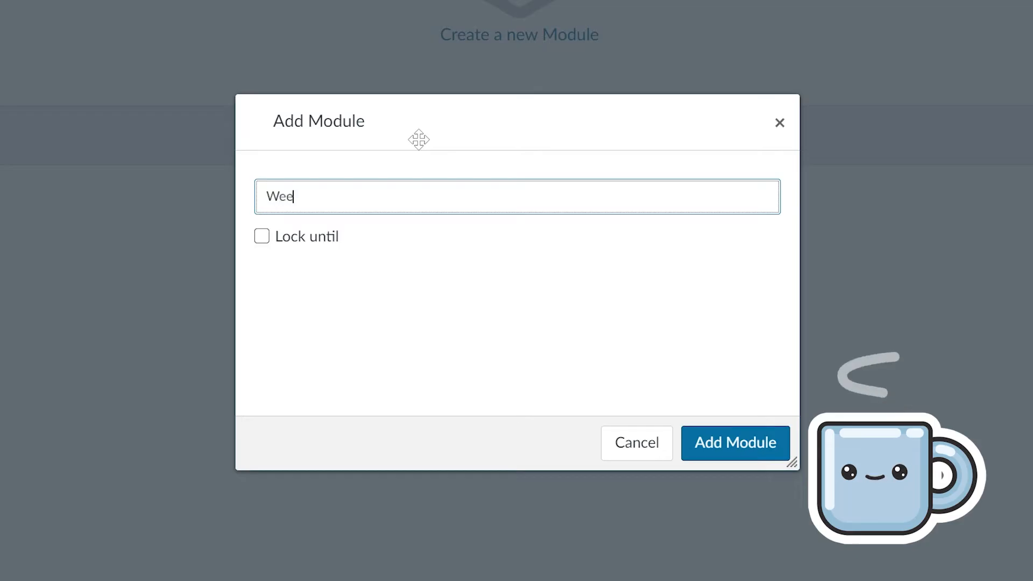
type(" 1")
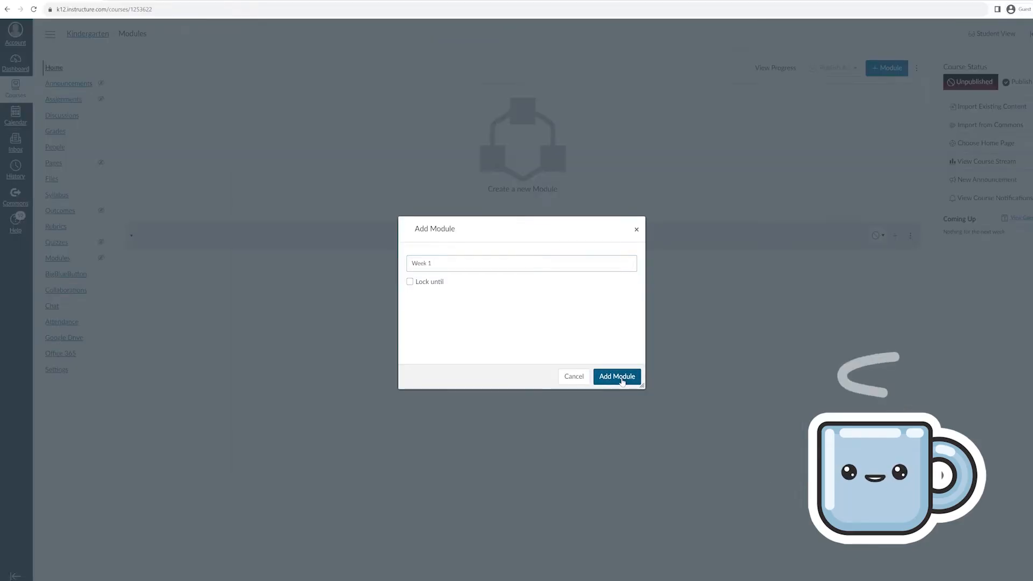
left_click(737, 443)
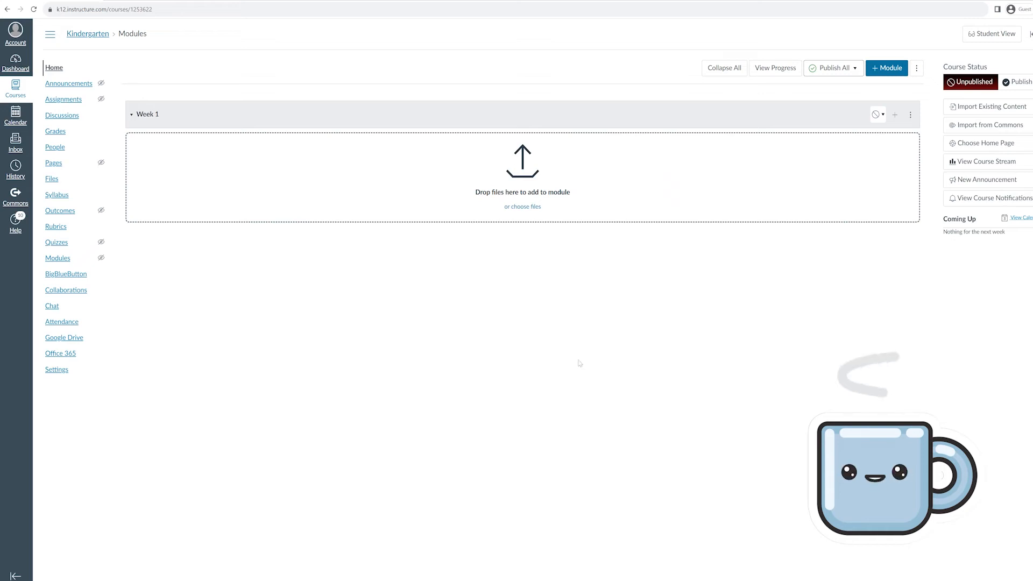
Add a text header 'August 20 - August 26, 2023' to the Week 1 module
left_click(896, 115)
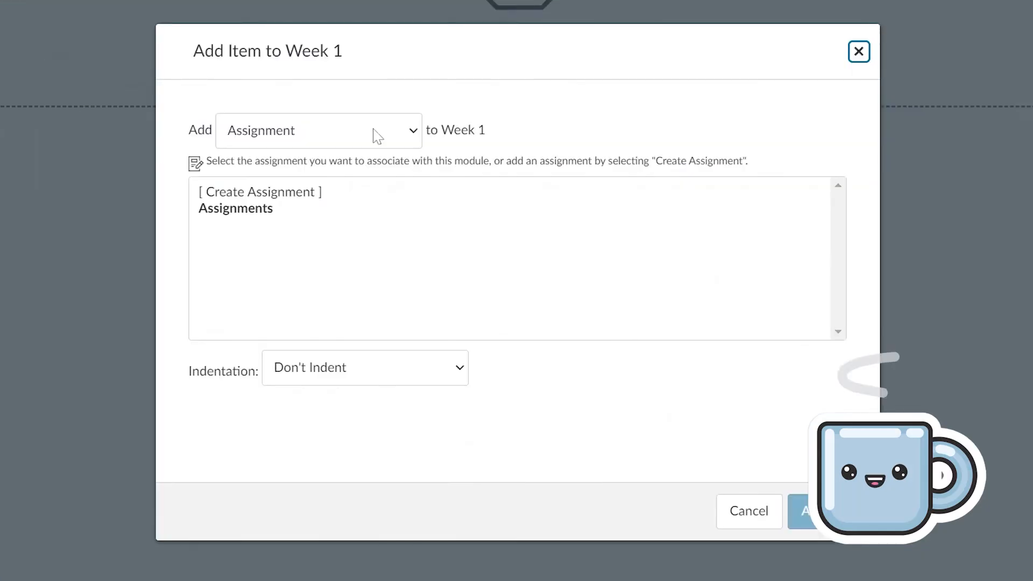
left_click(371, 145)
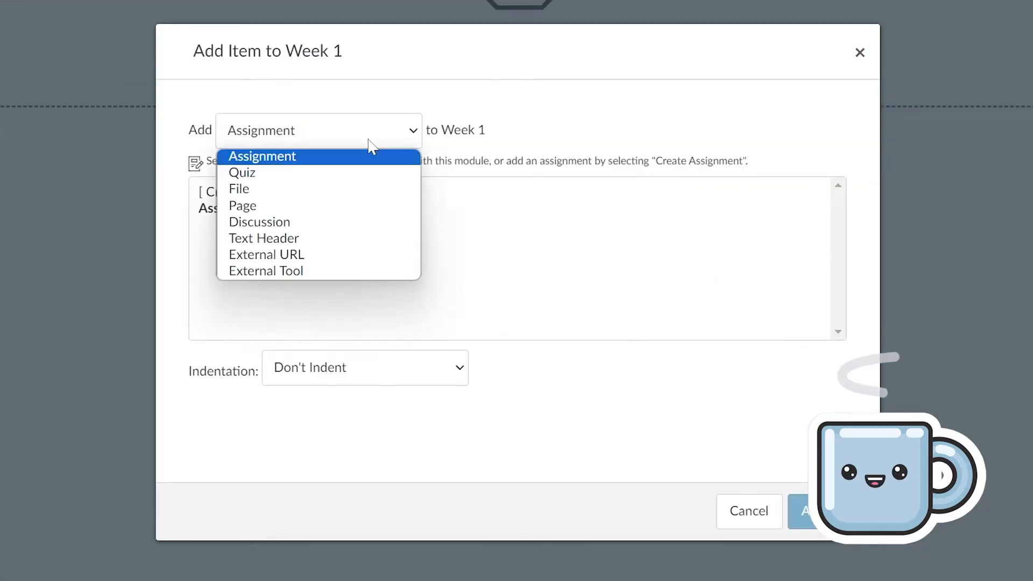
left_click(286, 241)
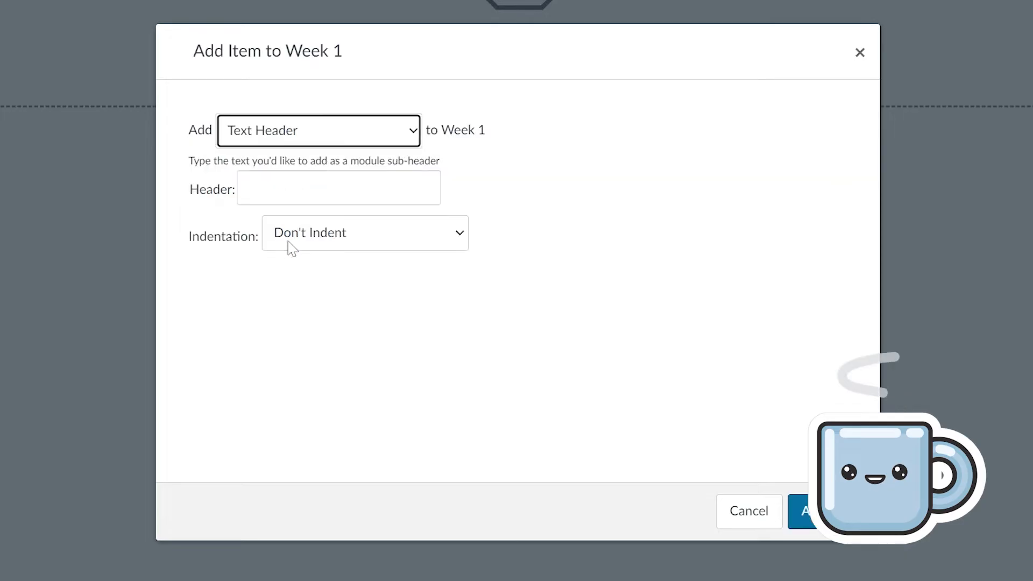
key("Tab")
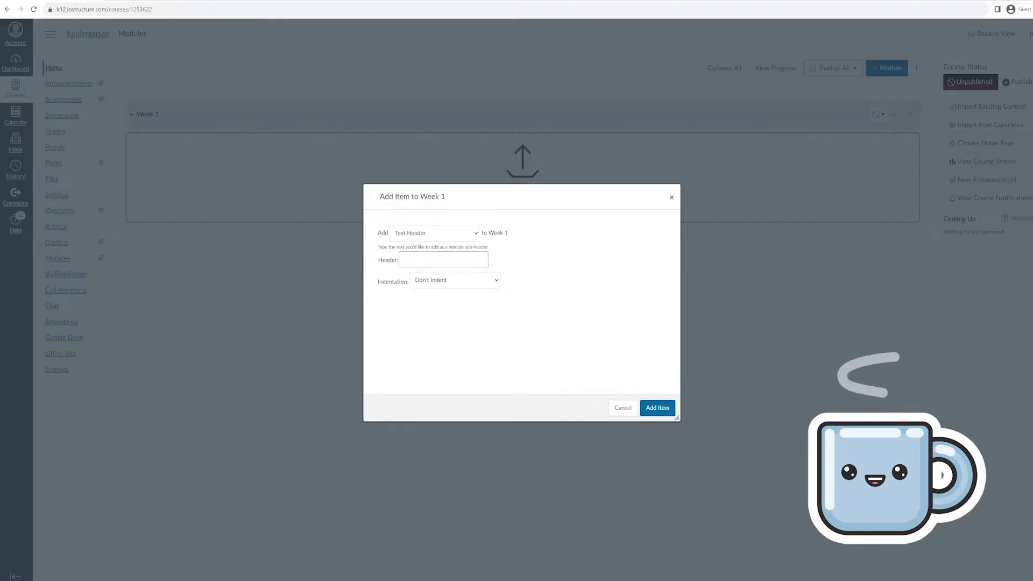
key("super+n")
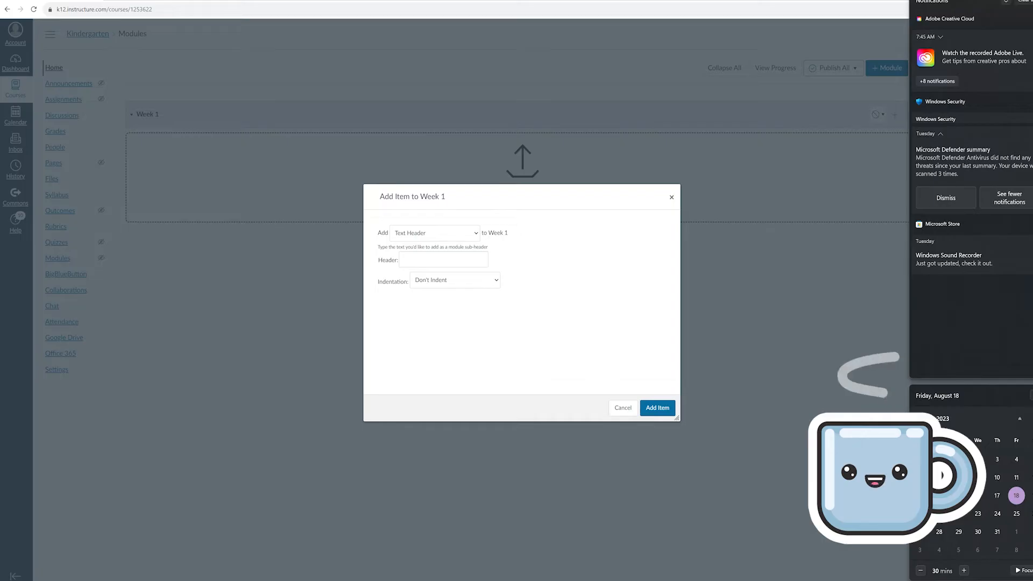
left_click(566, 455)
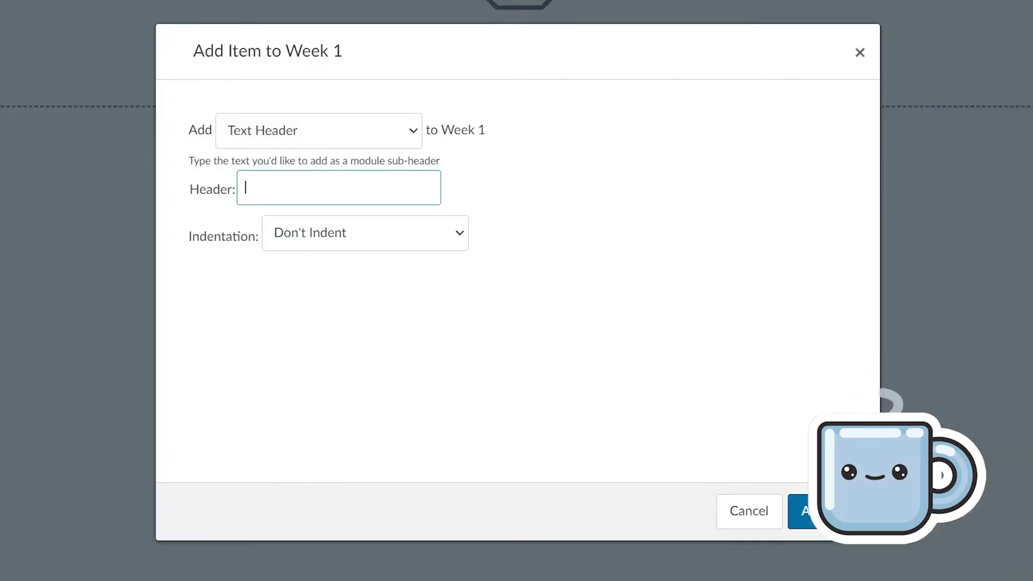
type("Au")
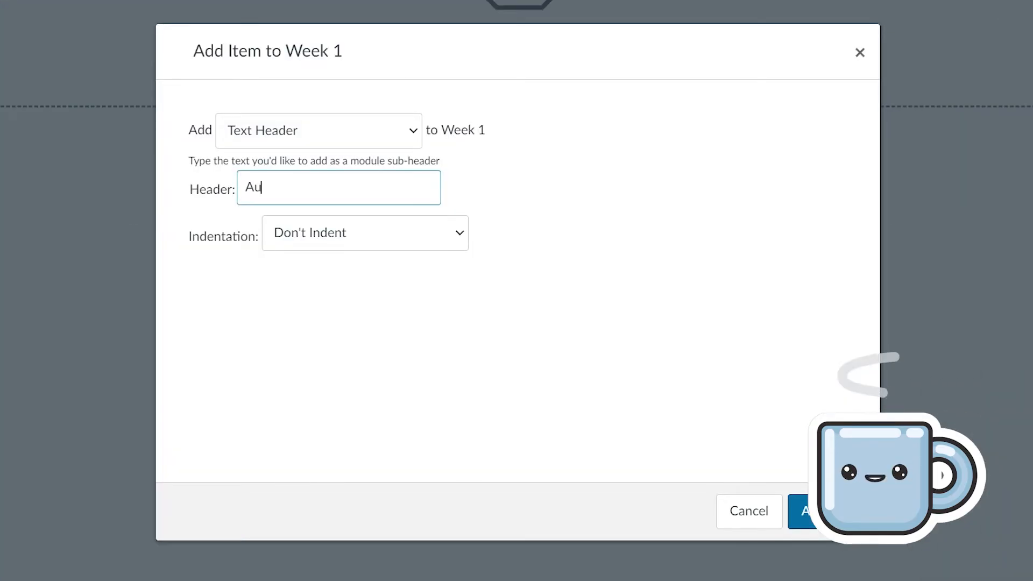
type("gust 20 - August 2")
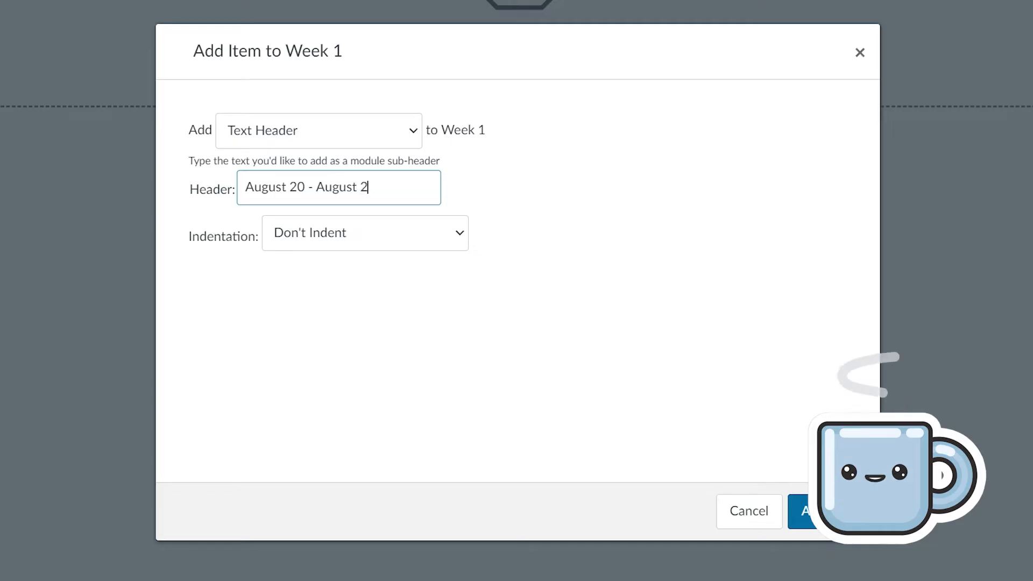
type("6, 2023")
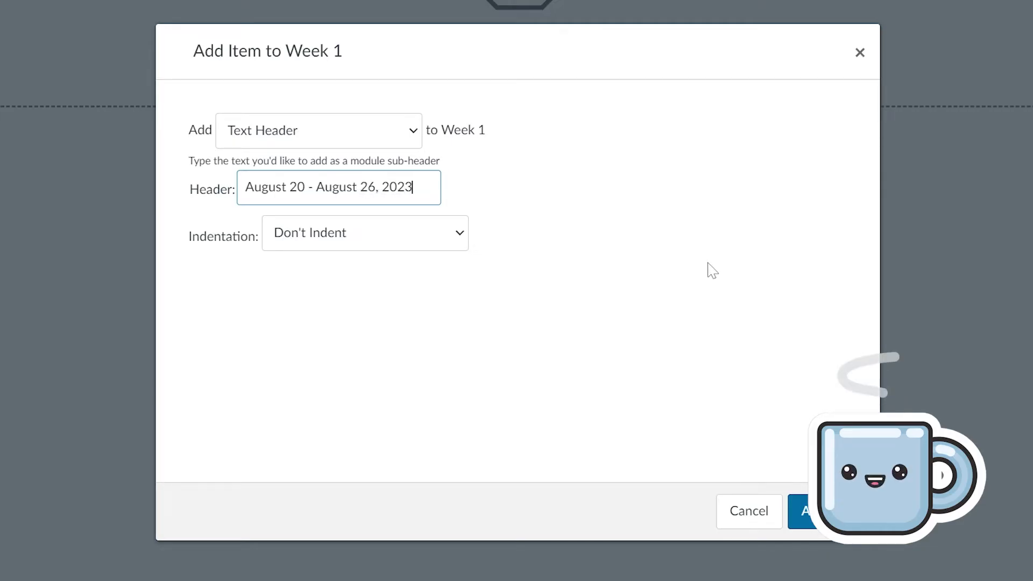
left_click(799, 511)
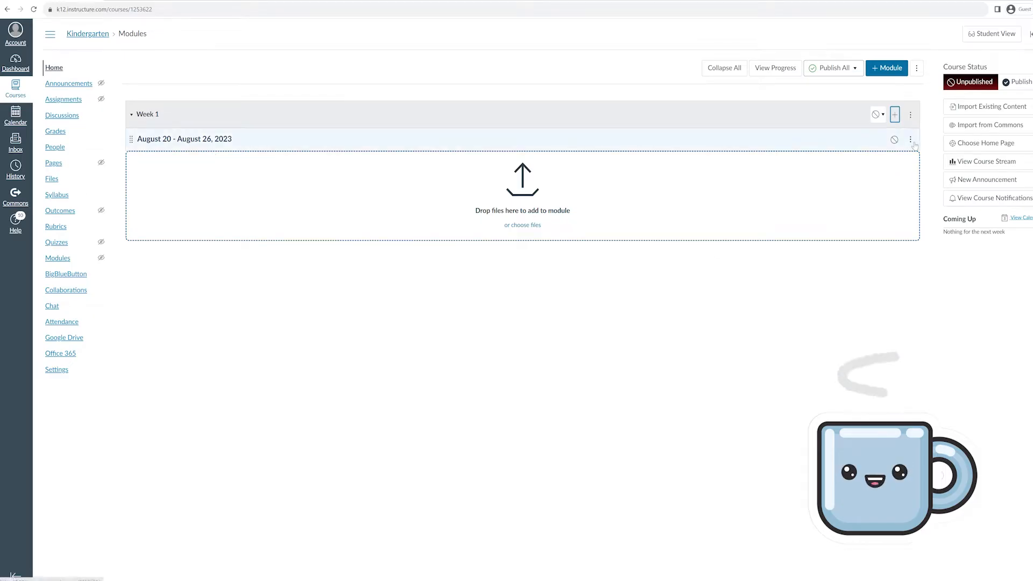
Add a one-level indented text header 'All assignments due by Saturday, August 26' to Week 1
left_click(896, 117)
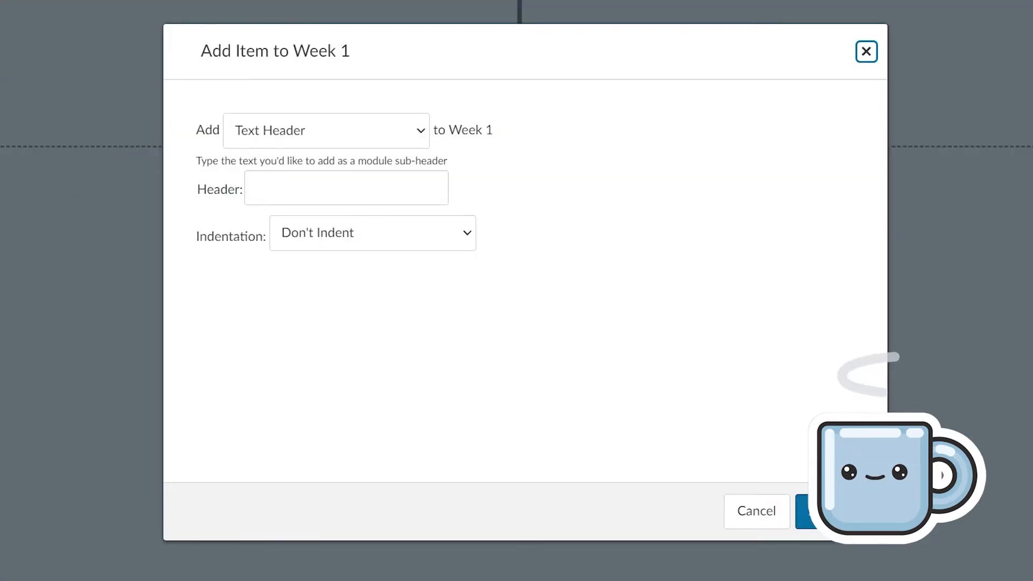
left_click(371, 197)
left_click(368, 240)
left_click(357, 274)
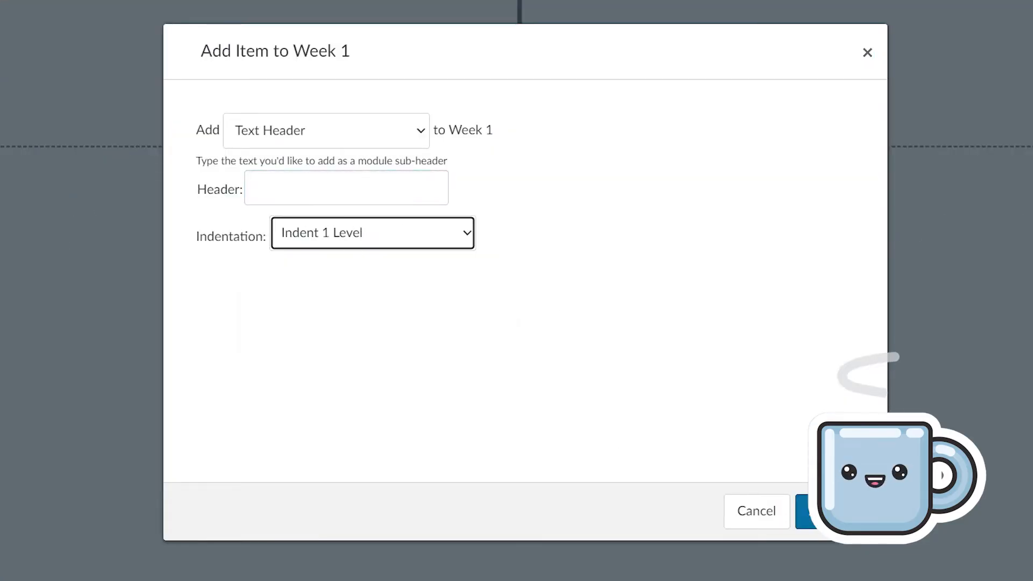
left_click(346, 188)
type("A")
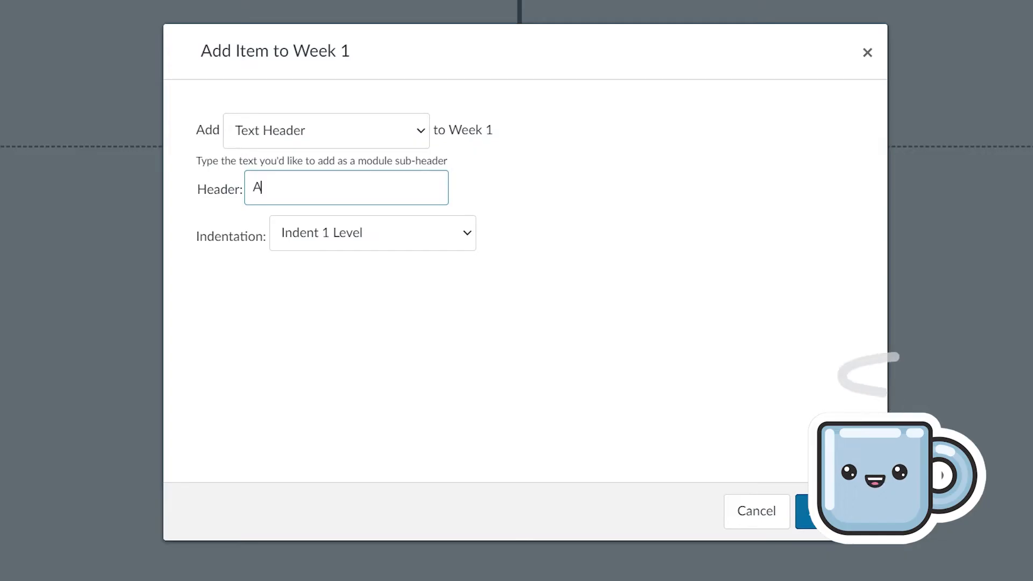
type("ll assignm")
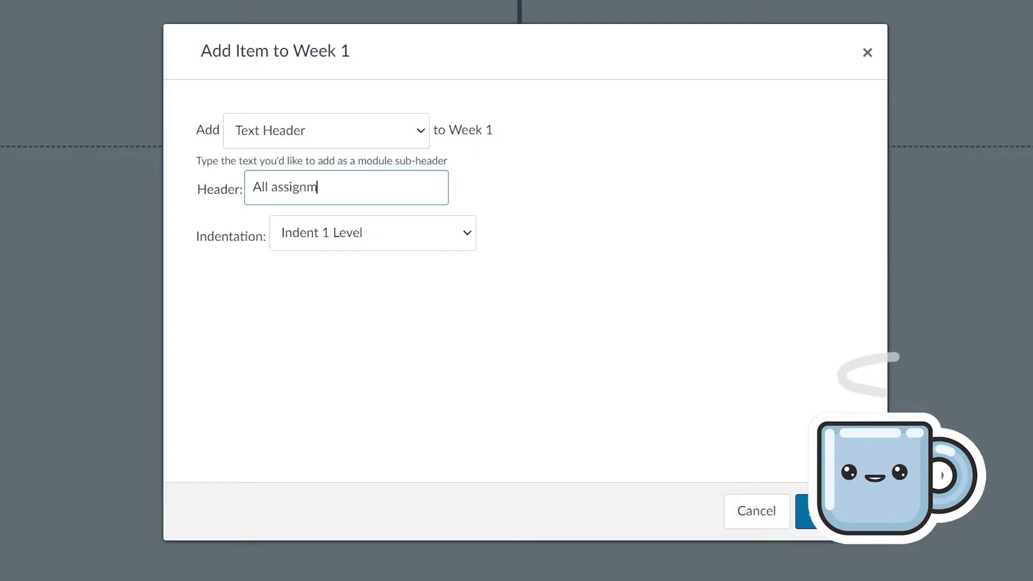
type("ents due by Satruda")
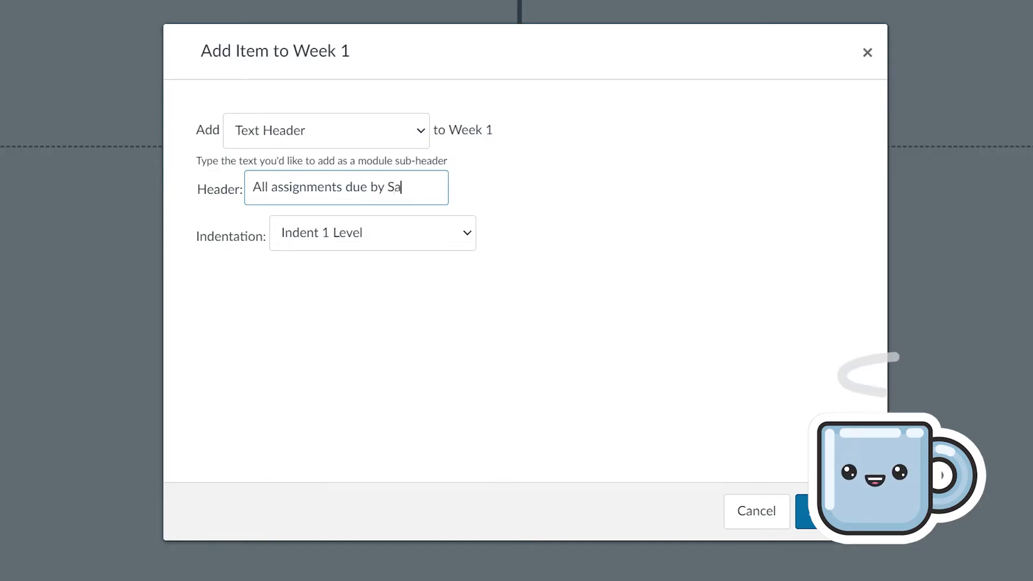
key("BackSpace")
key("BackSpace")
key("BackSpace")
key("BackSpace")
type("urday, A")
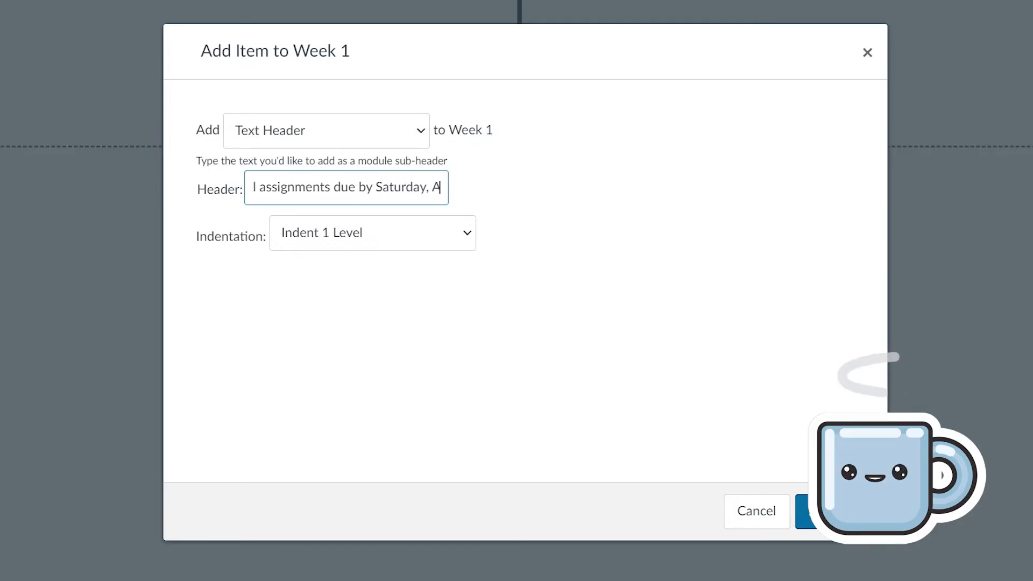
type("ugust 26")
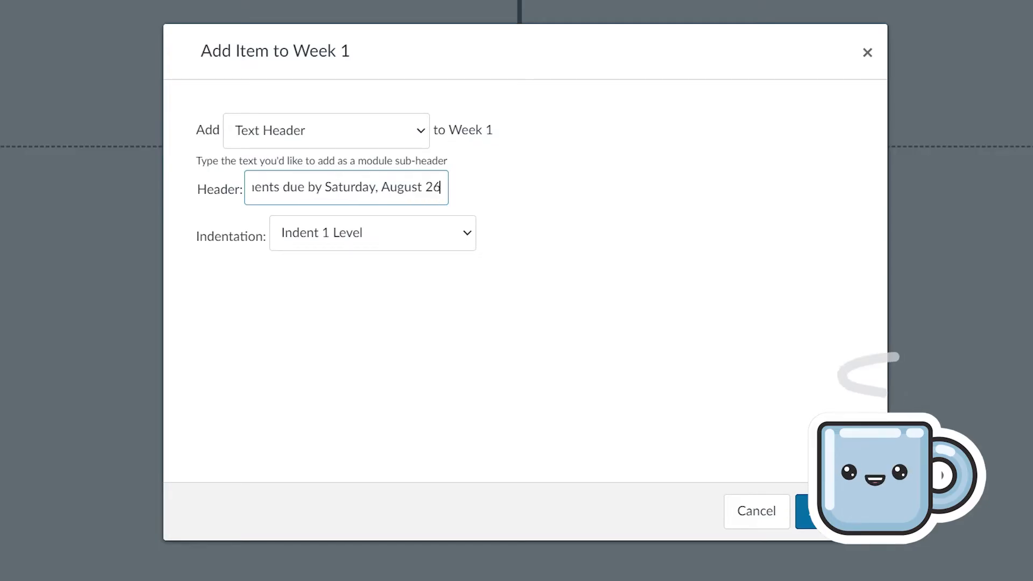
left_click(813, 511)
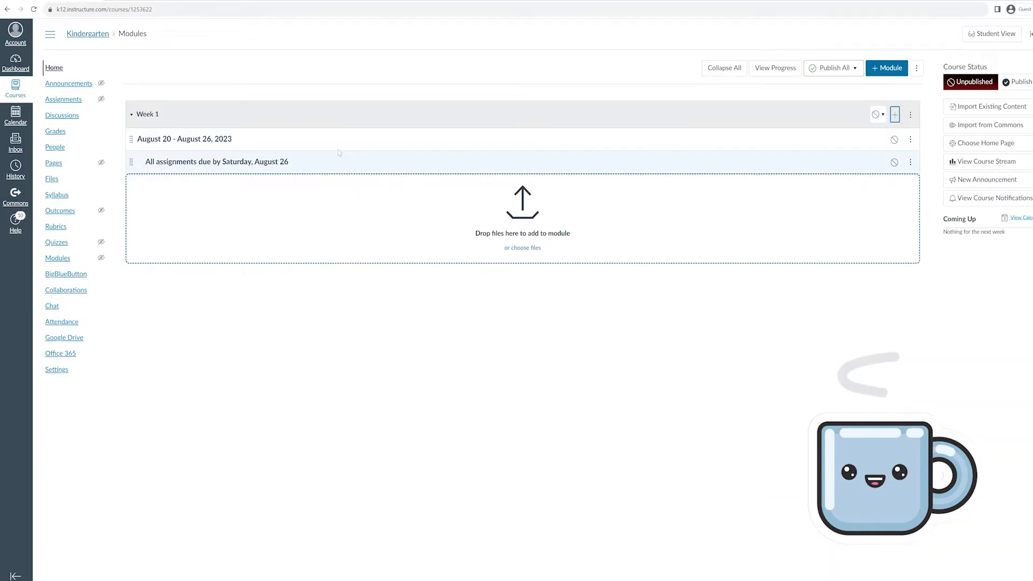
left_click(895, 117)
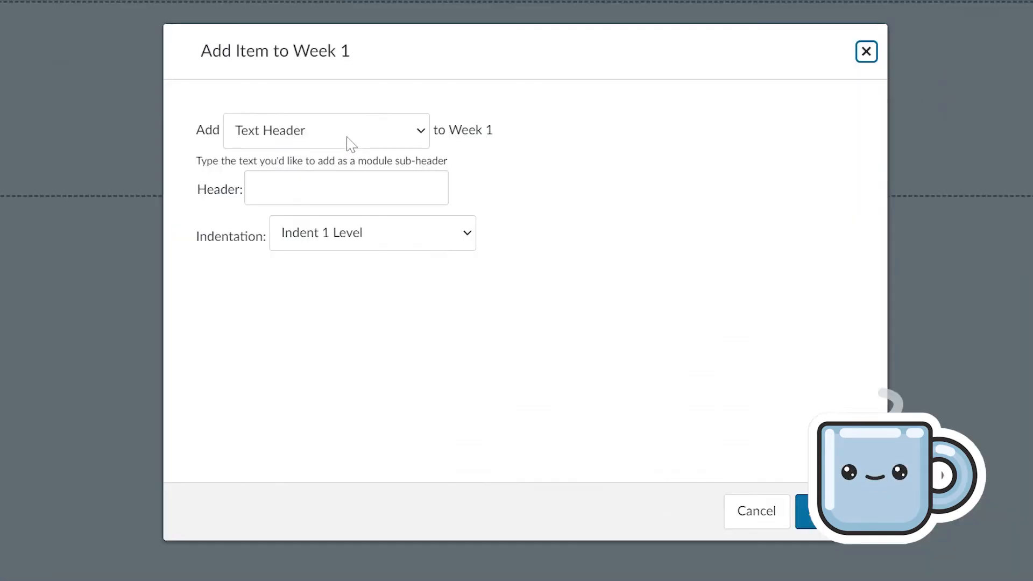
left_click(448, 236)
Add a newly created assignment named 'Lesson 1' to the Week 1 module
left_click(344, 156)
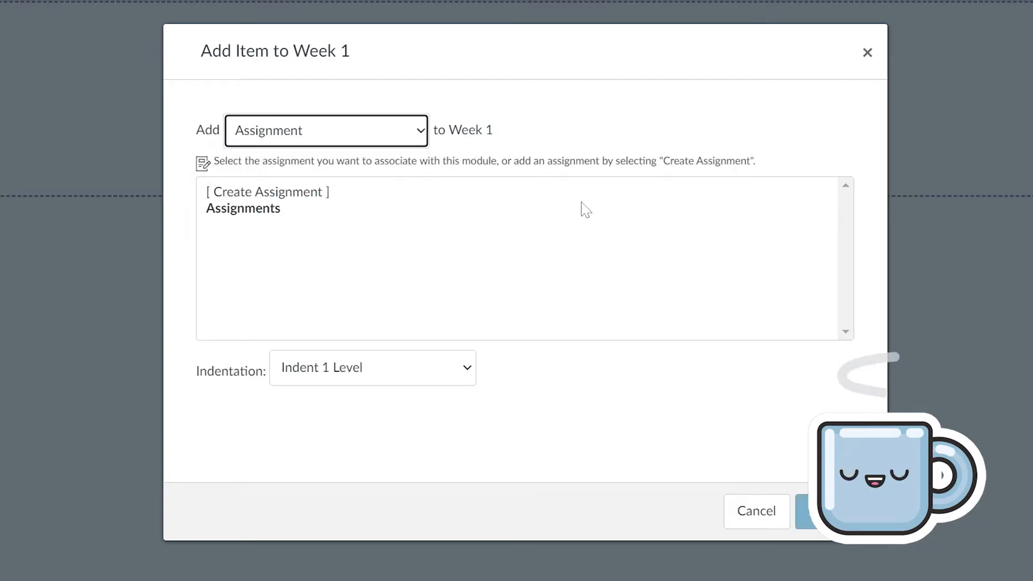
left_click(250, 200)
left_click(250, 196)
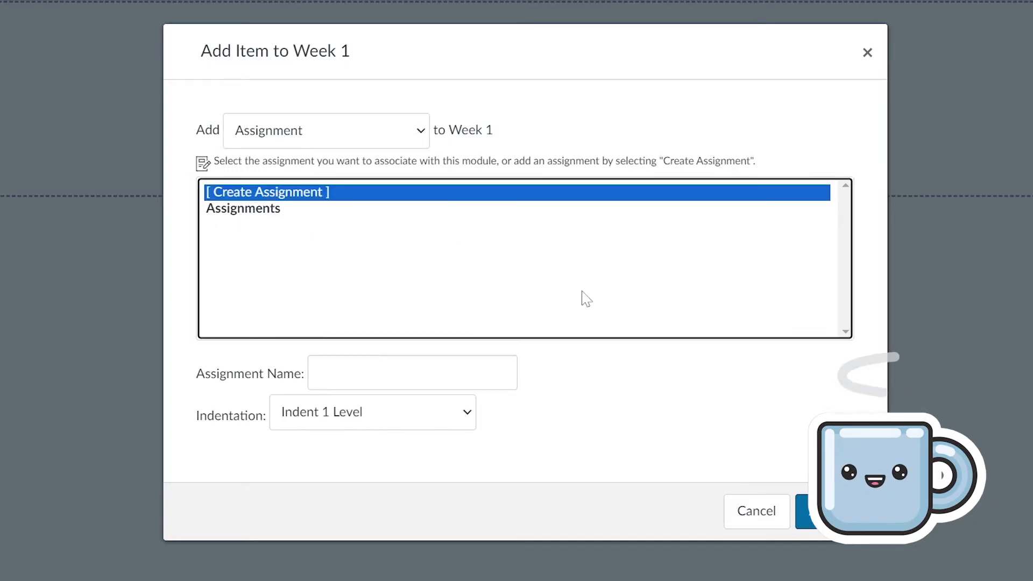
left_click(323, 373)
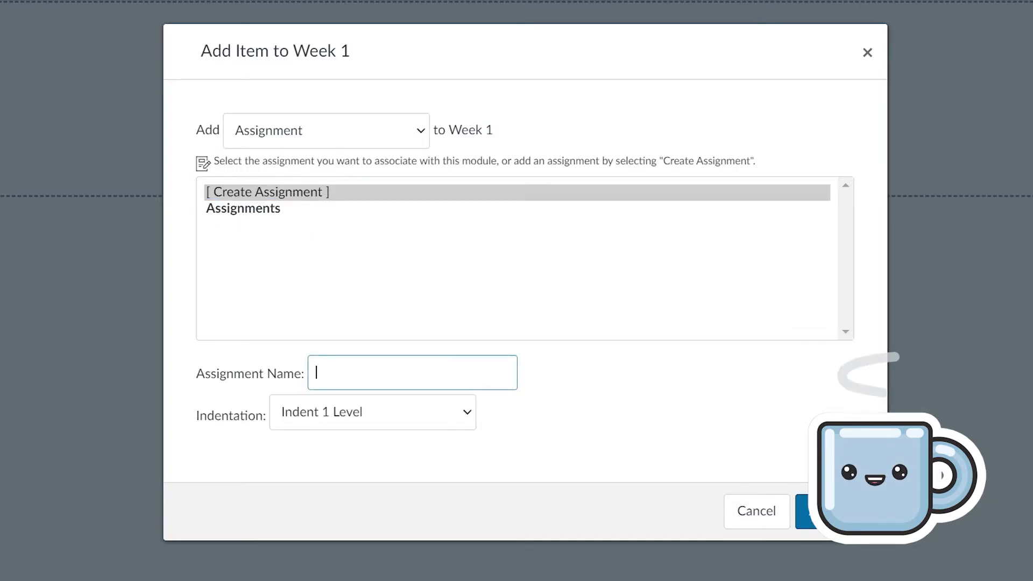
type("Assignment 1")
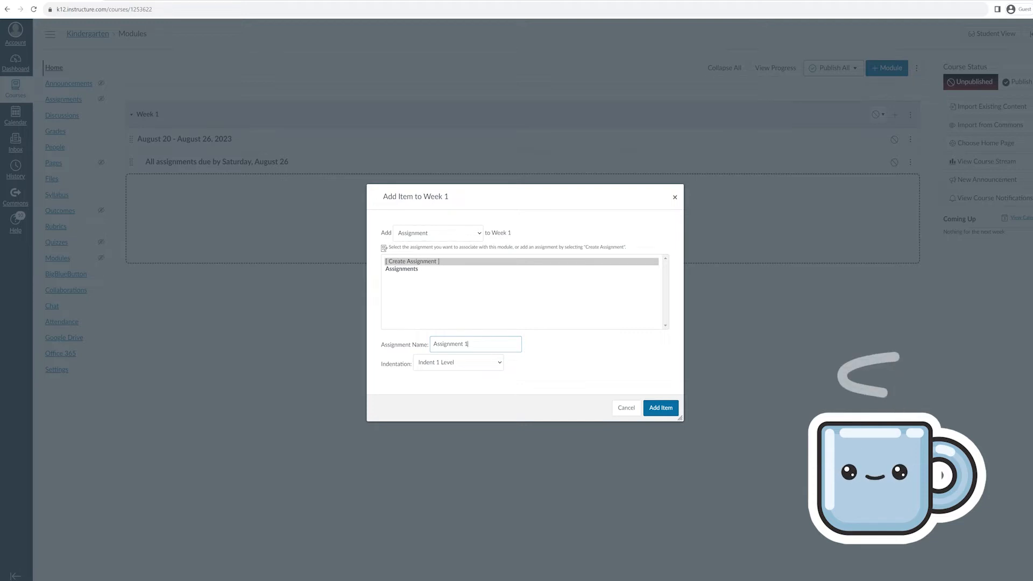
key("ctrl+a")
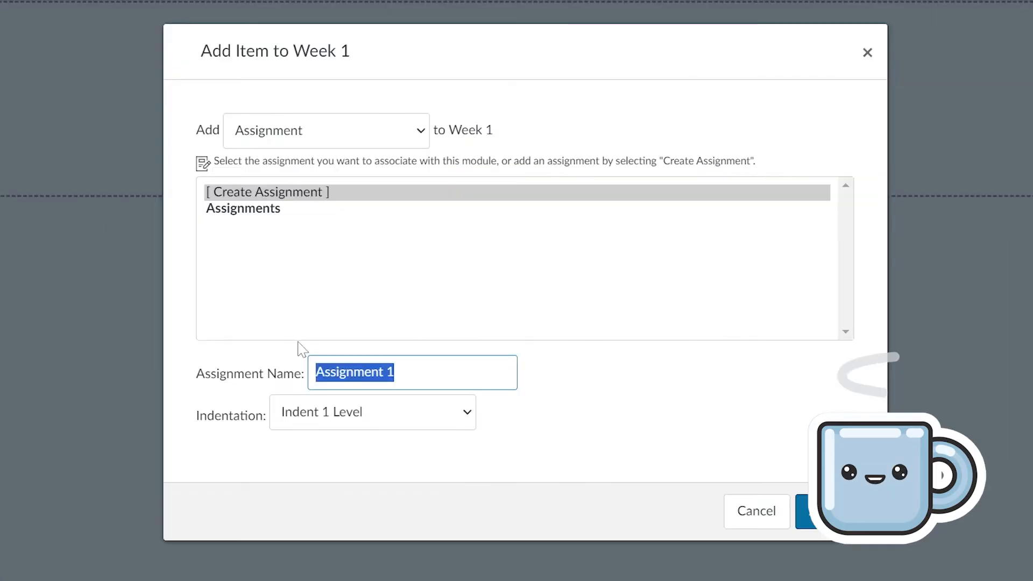
type("Lesson 1")
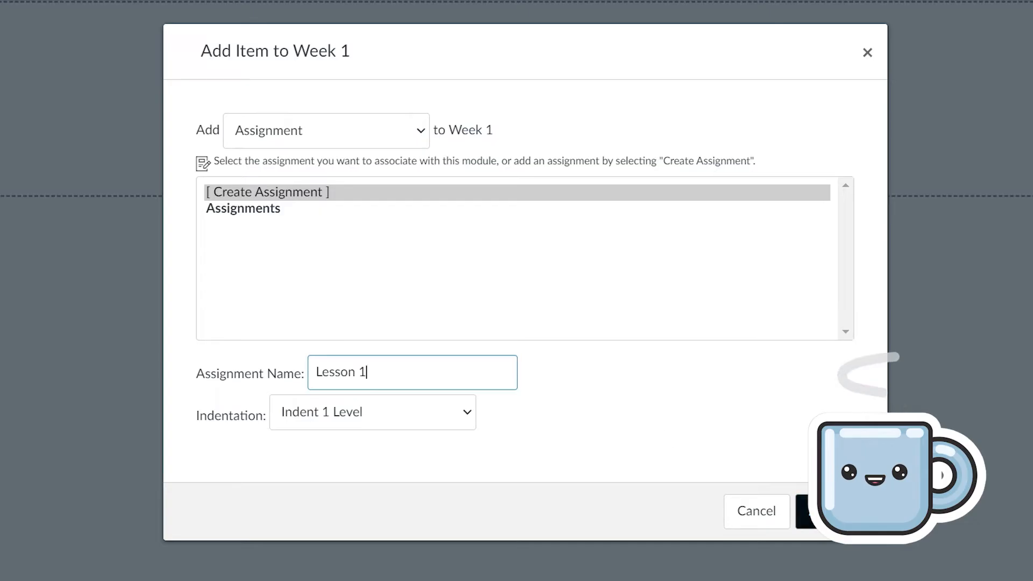
left_click(810, 511)
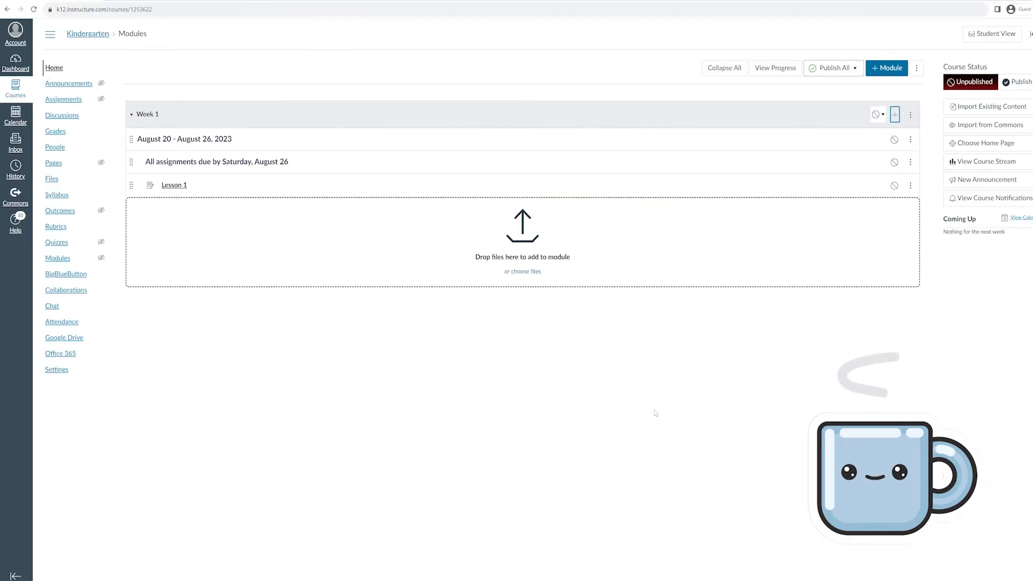
Edit the Lesson 1 assignment and enter the description 'This lesson will cover ABC.'
left_click(176, 187)
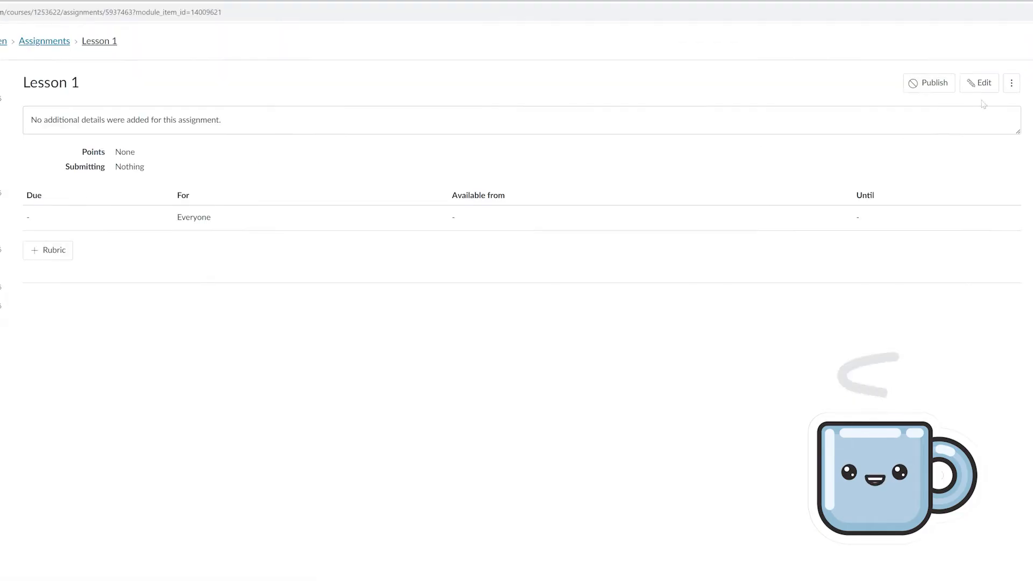
left_click(987, 91)
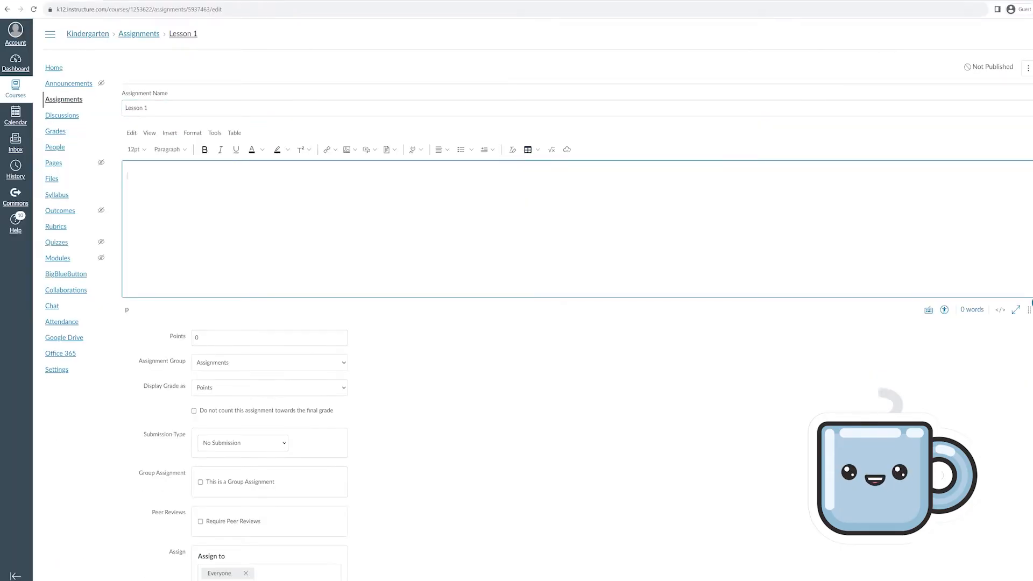
type("This weeks'")
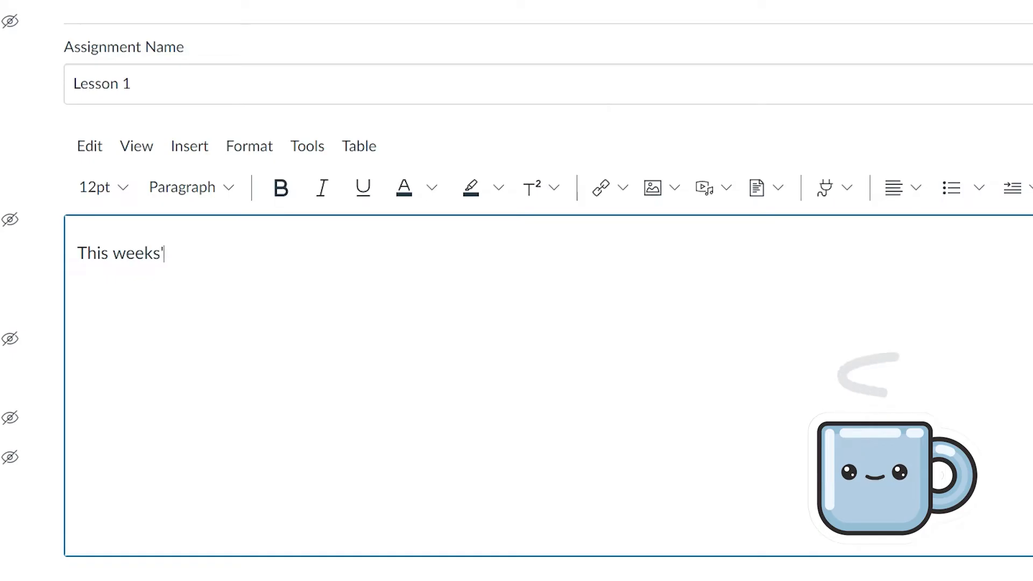
key("BackSpace")
key("BackSpace")
type("'s a")
key("BackSpace")
key("BackSpace")
key("BackSpace")
key("BackSpace")
key("BackSpace")
key("BackSpace")
key("BackSpace")
key("BackSpace")
type("lesson will cover")
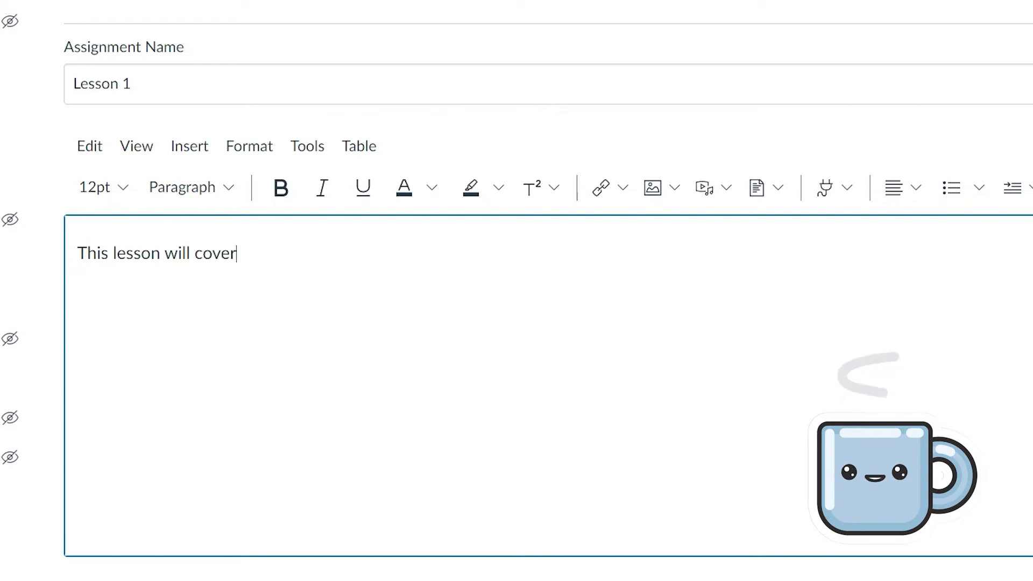
type(" XYZ")
key("BackSpace")
key("BackSpace")
key("BackSpace")
type("ABX")
key("BackSpace")
type("C.")
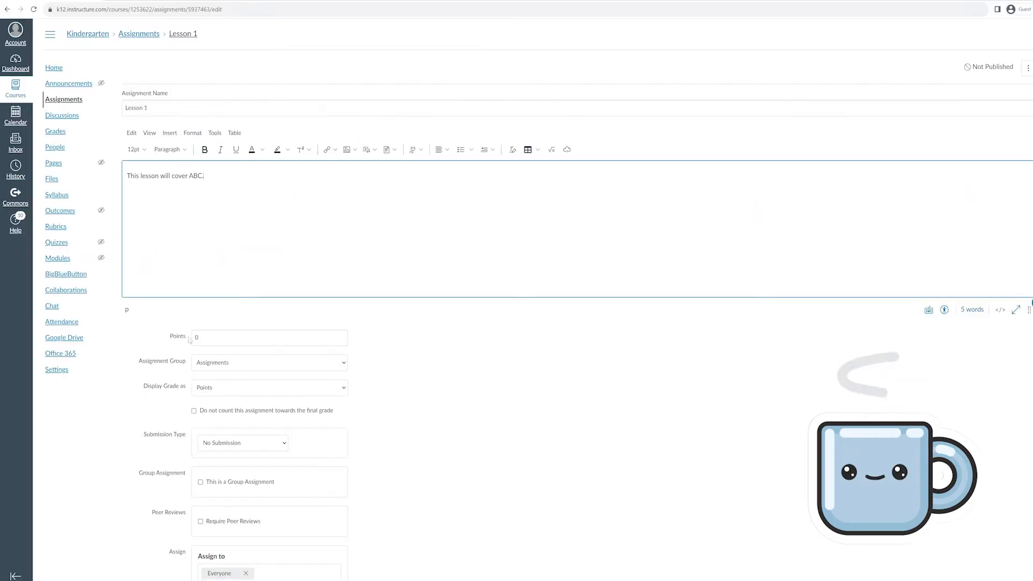
Set Lesson 1's grade display to Points
left_click(192, 338)
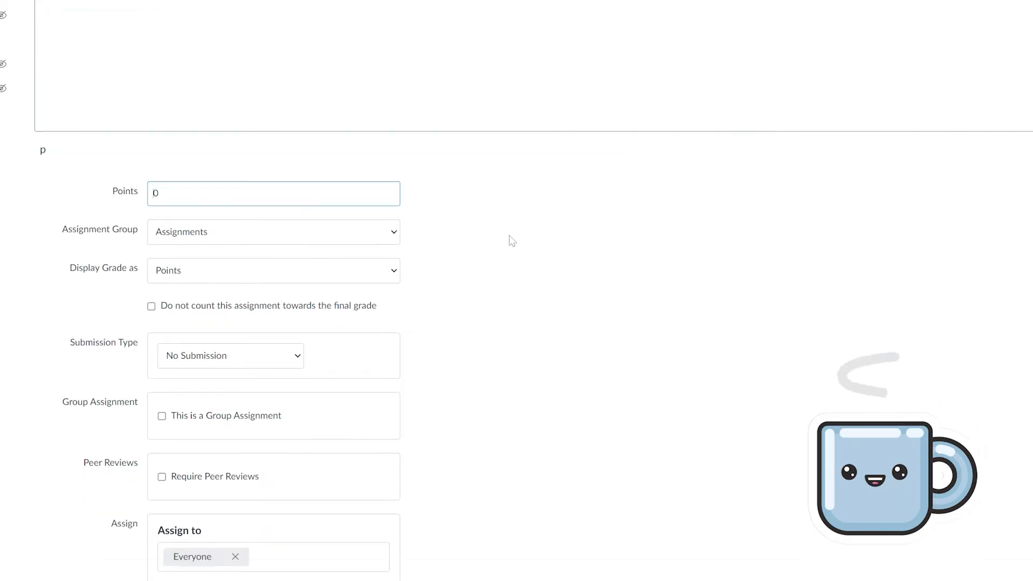
scroll(511, 241, "down", 1)
left_click(369, 204)
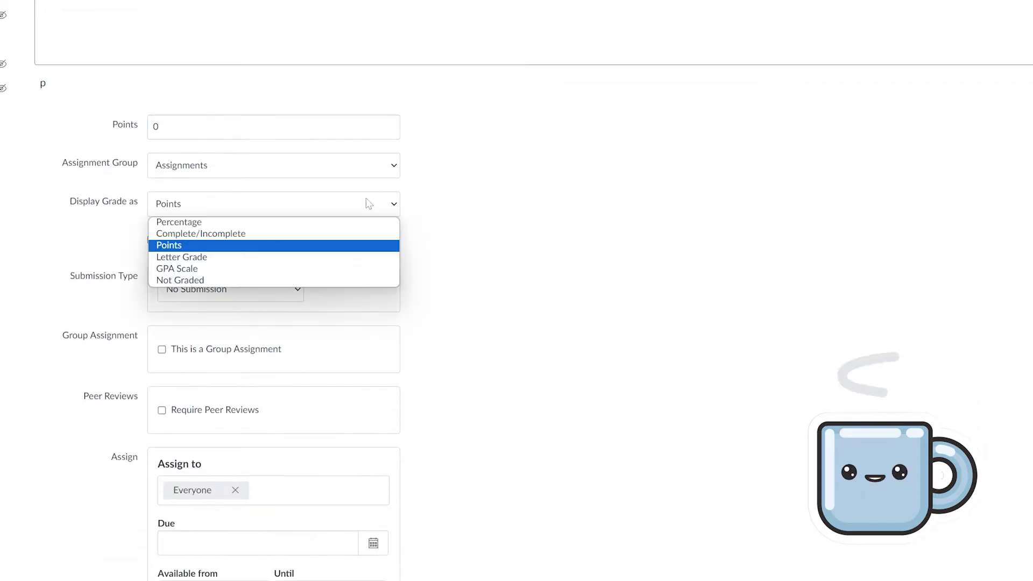
left_click(353, 233)
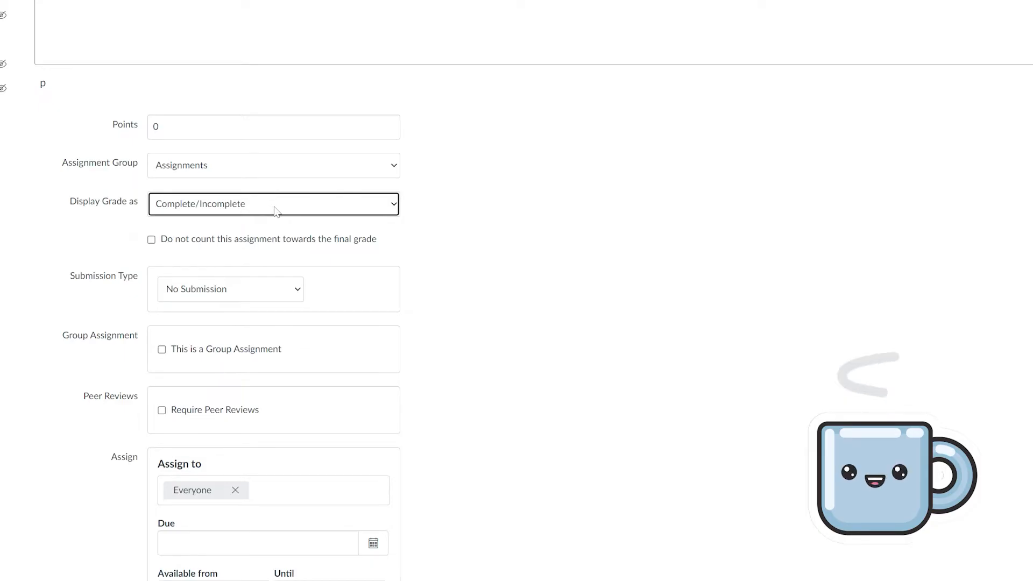
left_click(276, 211)
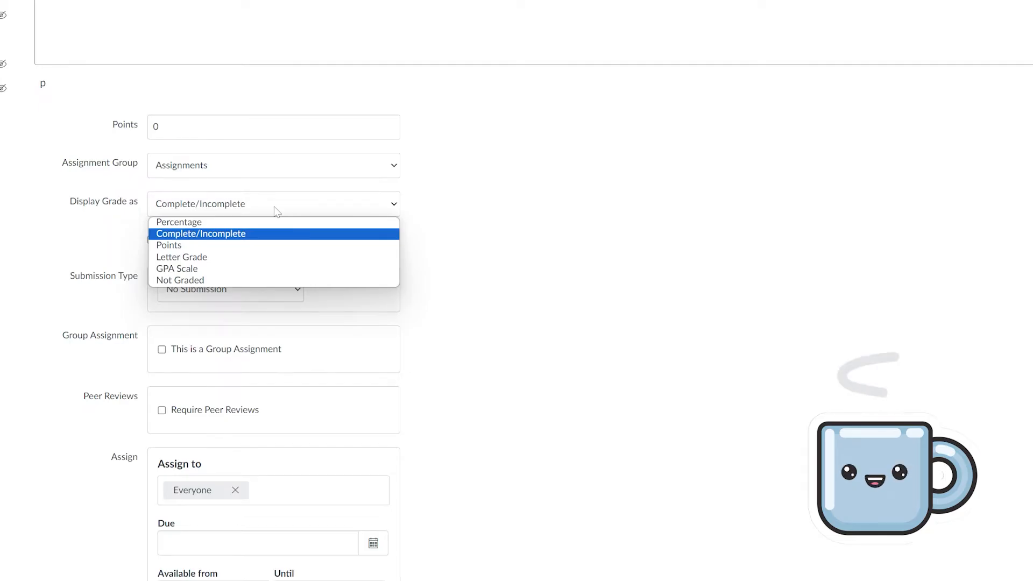
left_click(253, 245)
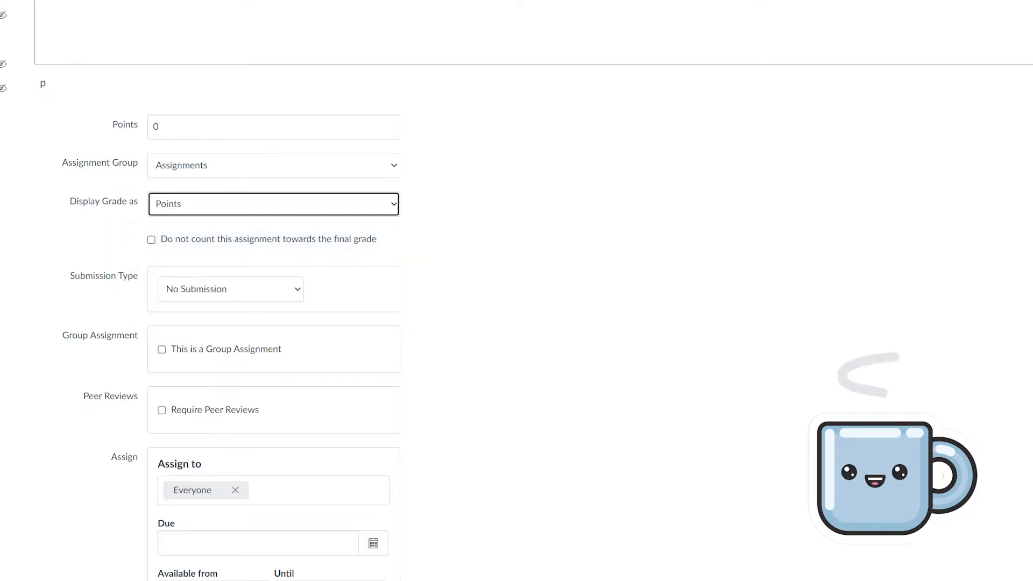
Change Lesson 1's point value from 0 to 10
left_click(153, 127)
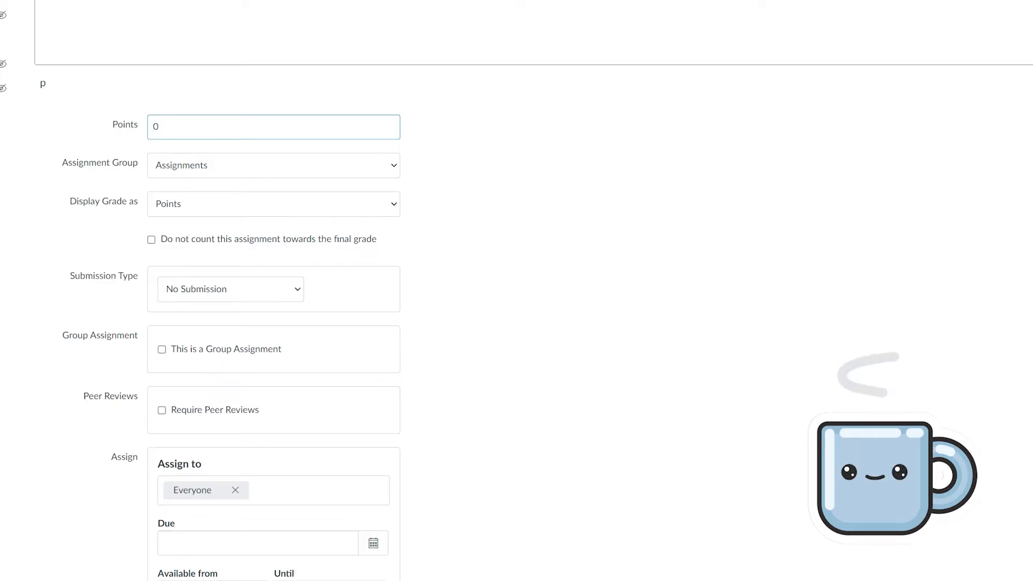
type("1")
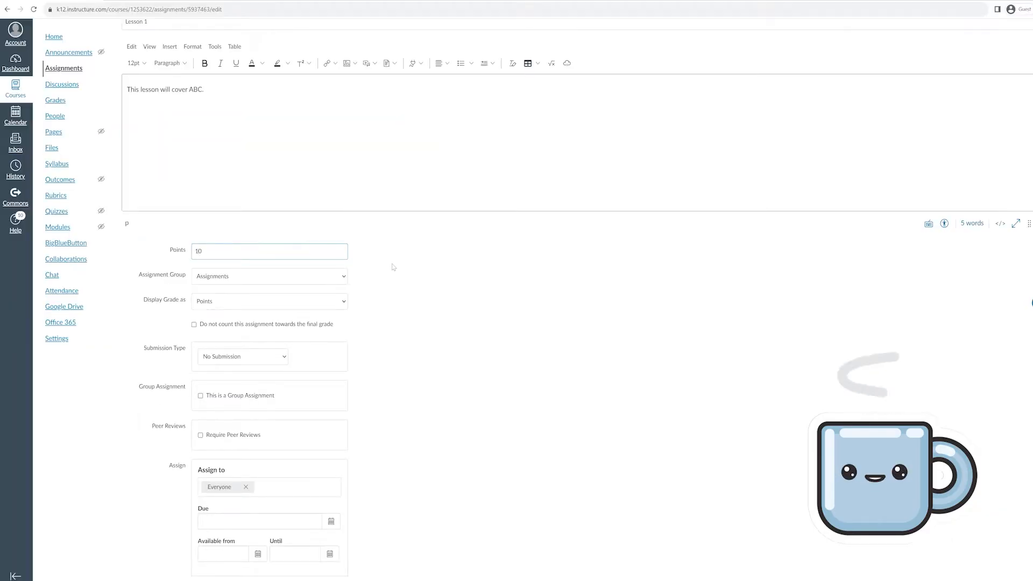
scroll(393, 267, "down", 1)
scroll(397, 268, "up", 3)
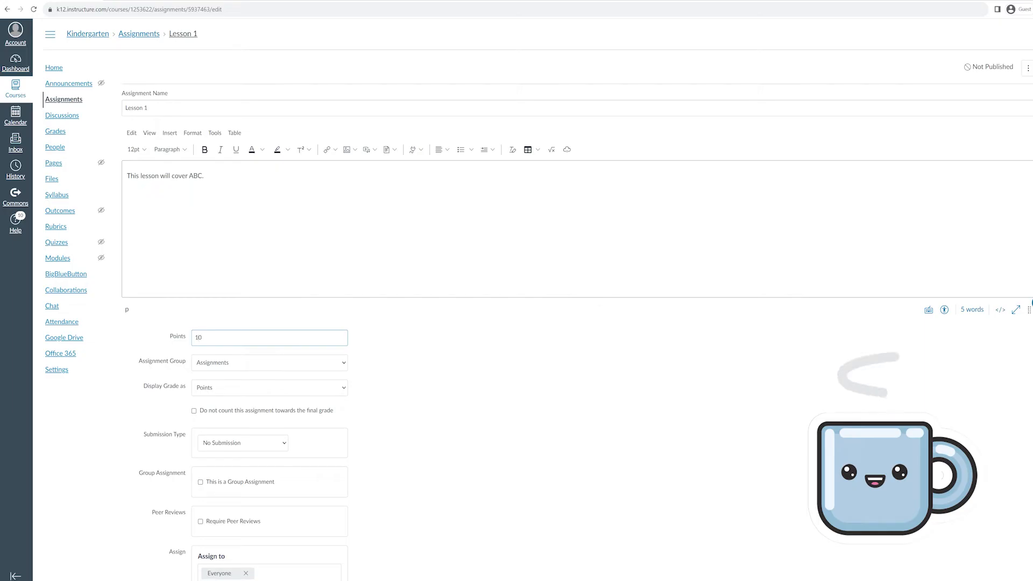
scroll(533, 301, "down", 1)
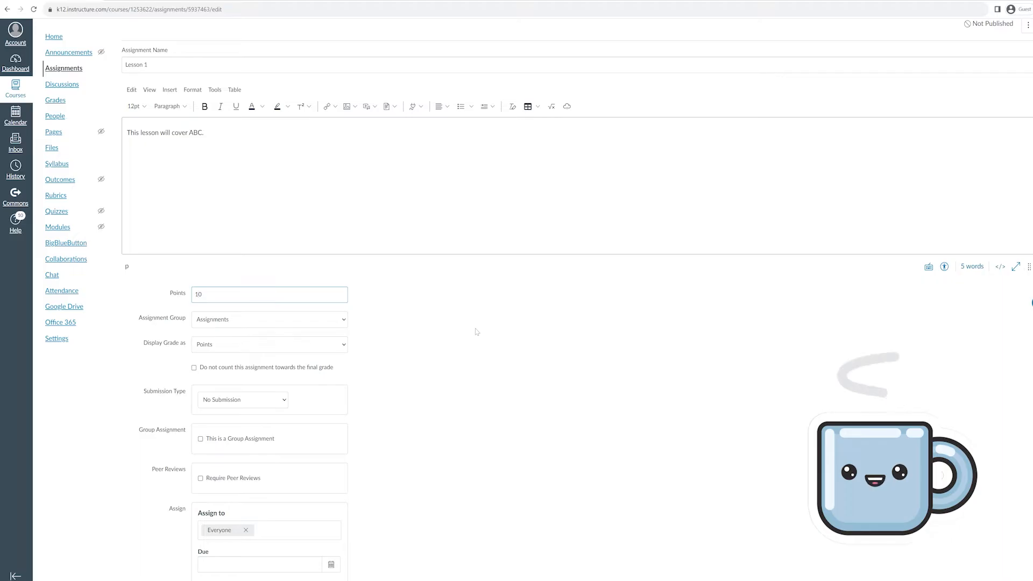
scroll(477, 332, "down", 3)
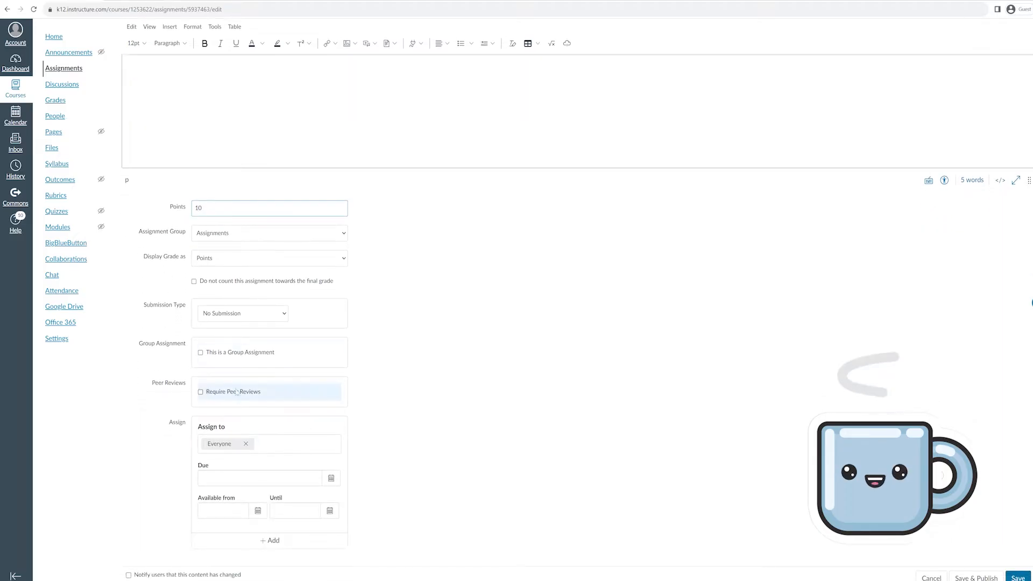
scroll(253, 253, "up", 3)
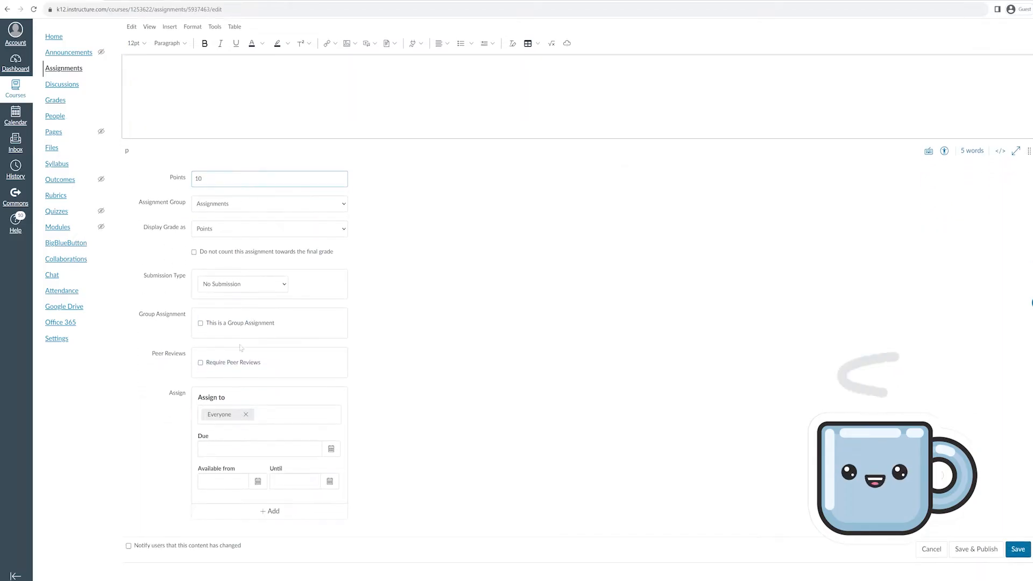
scroll(271, 156, "up", 1)
left_click(265, 185)
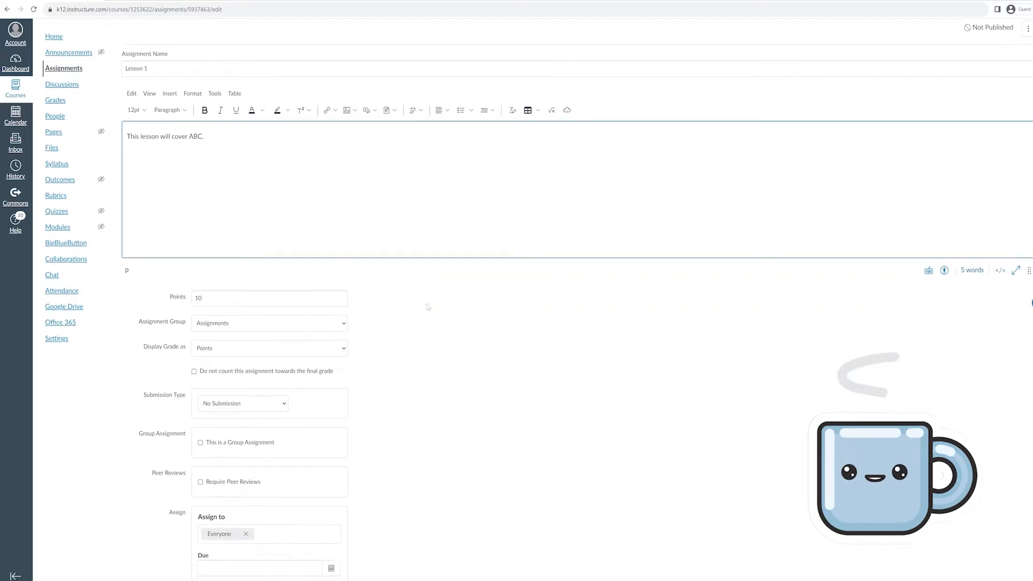
Set Lesson 1's submission type to On Paper and save the assignment
left_click(260, 367)
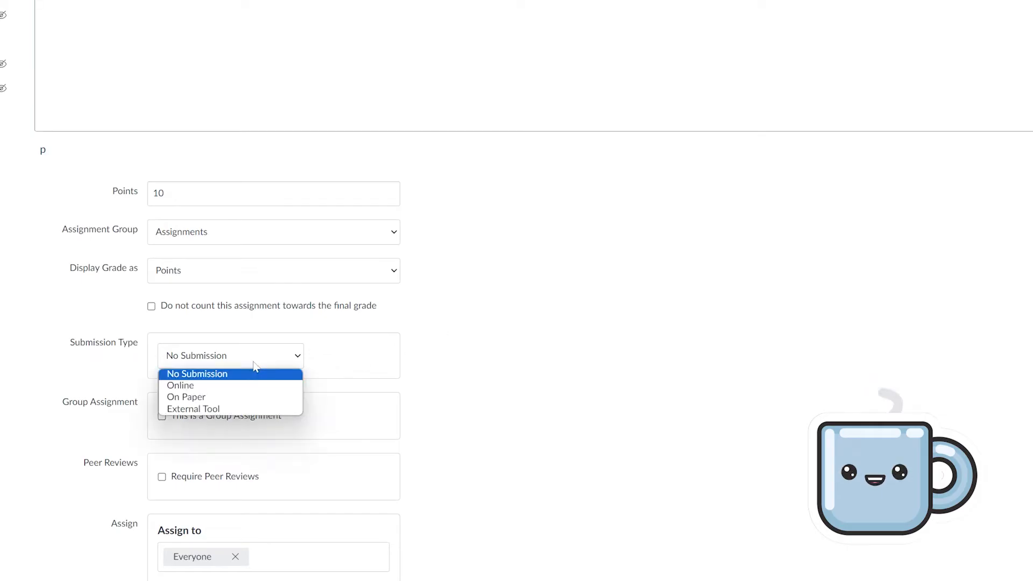
left_click(247, 398)
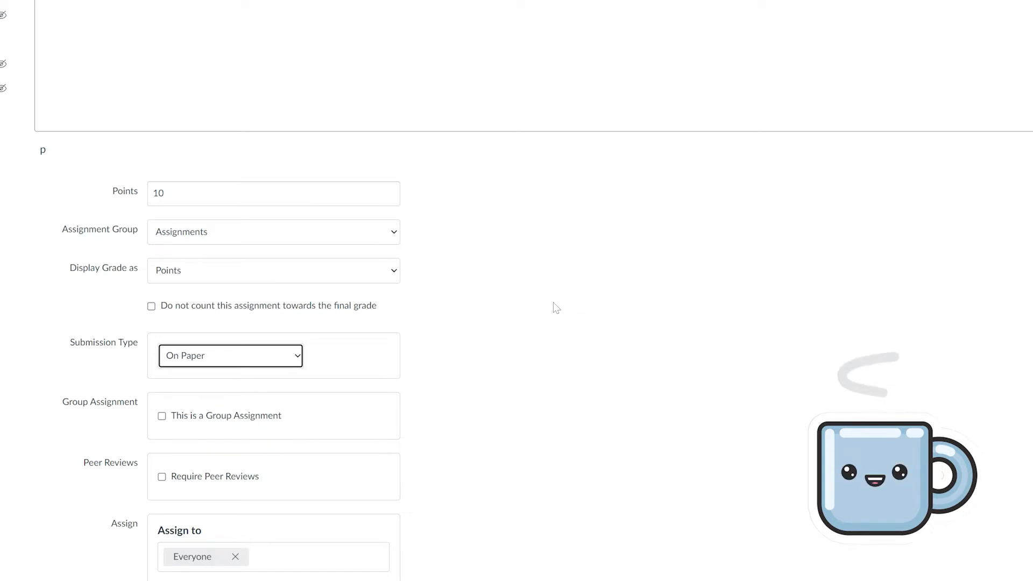
left_click(584, 314)
scroll(583, 318, "down", 1)
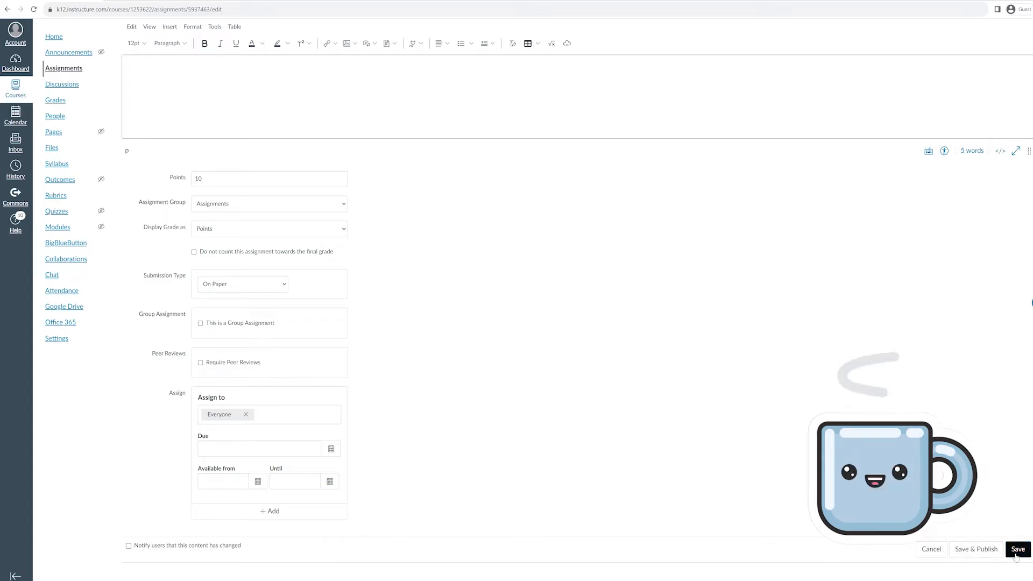
left_click(1017, 549)
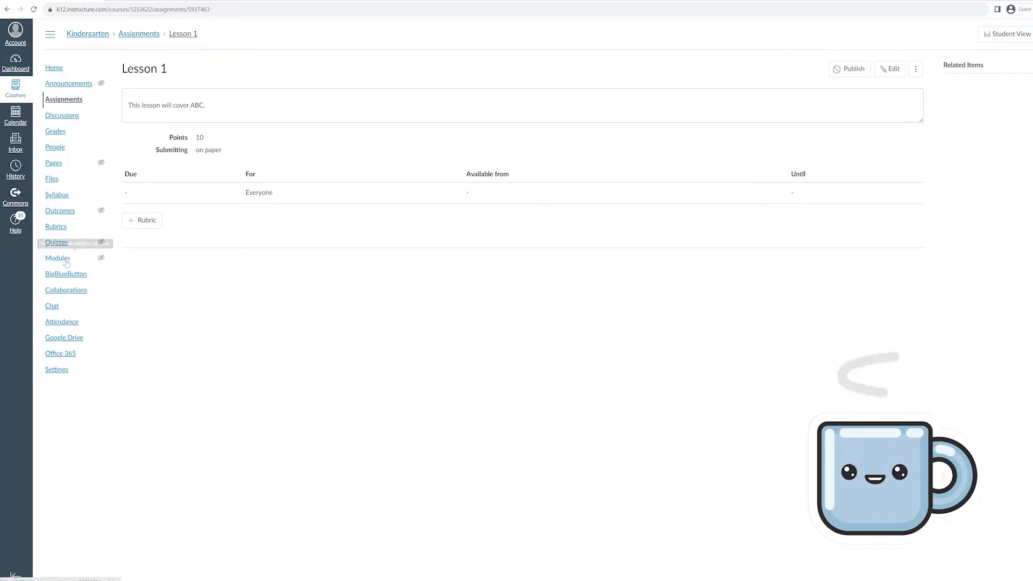
On the Modules page, duplicate Lesson 1, then duplicate 'Lesson 1 Copy' again
left_click(50, 67)
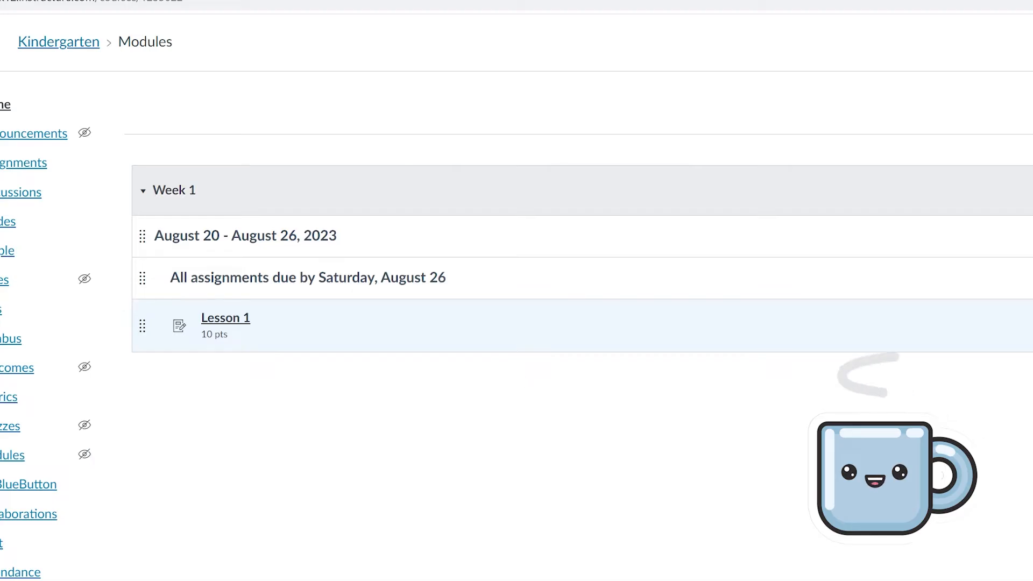
left_click(746, 105)
left_click(722, 177)
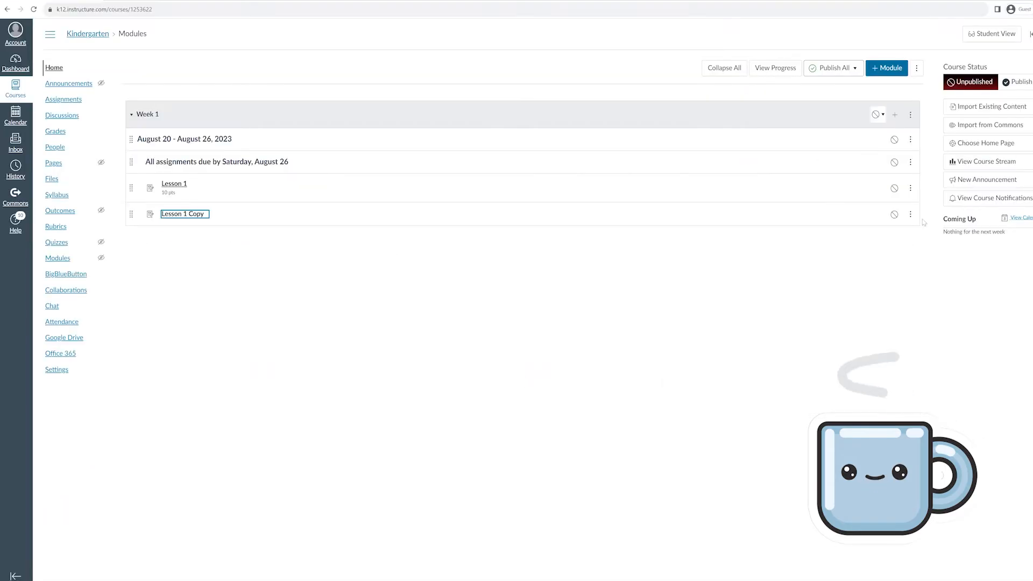
left_click(910, 214)
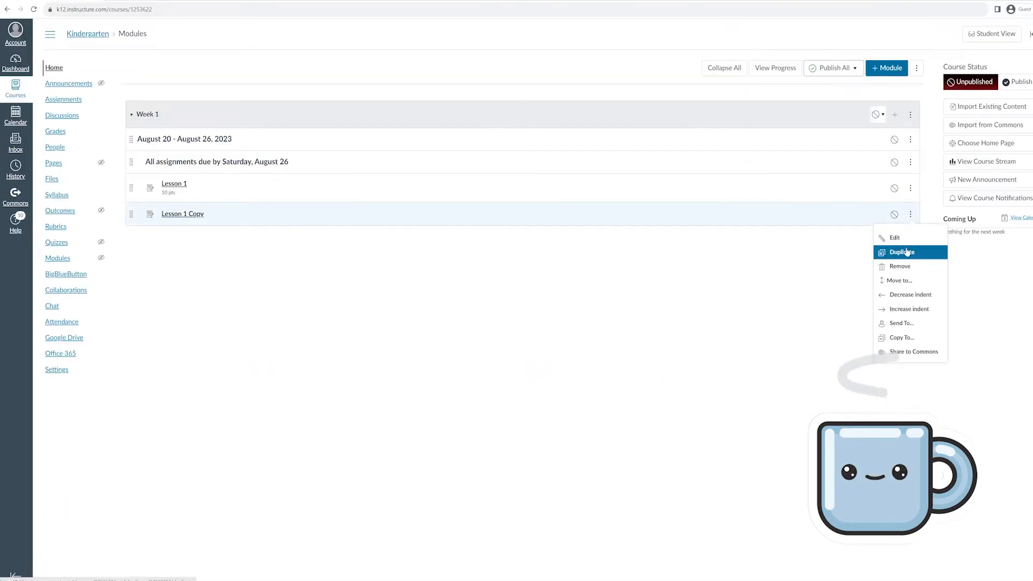
left_click(896, 250)
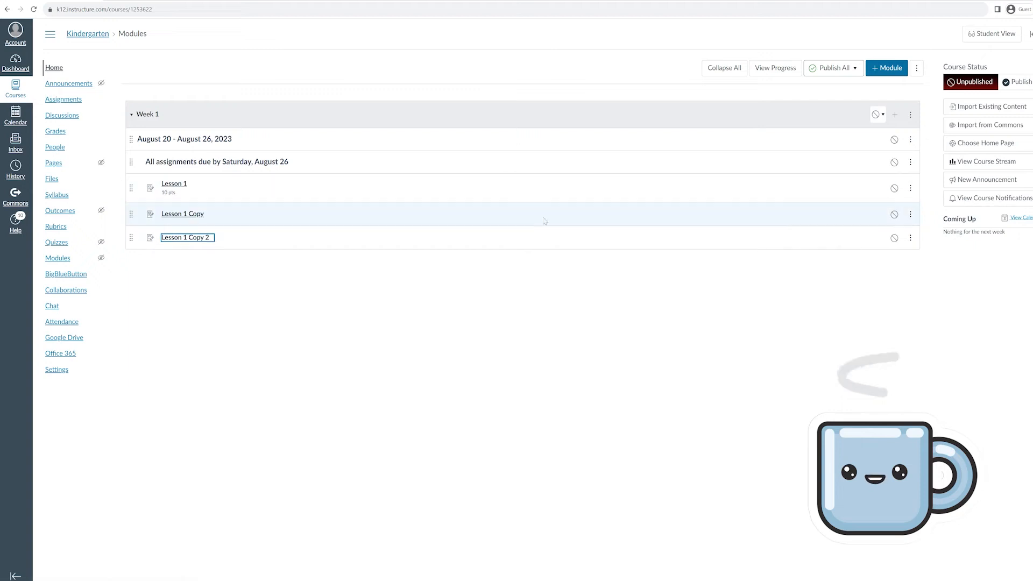
left_click(910, 214)
Rename the 'Lesson 1 Copy' item to 'Lesson 2'
left_click(886, 239)
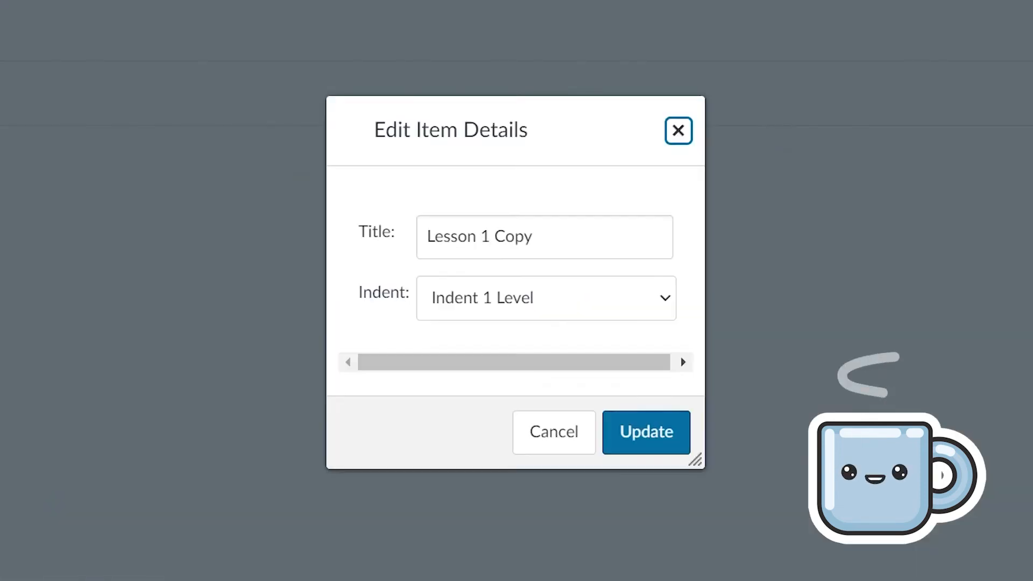
double_click(500, 286)
key("shift+End")
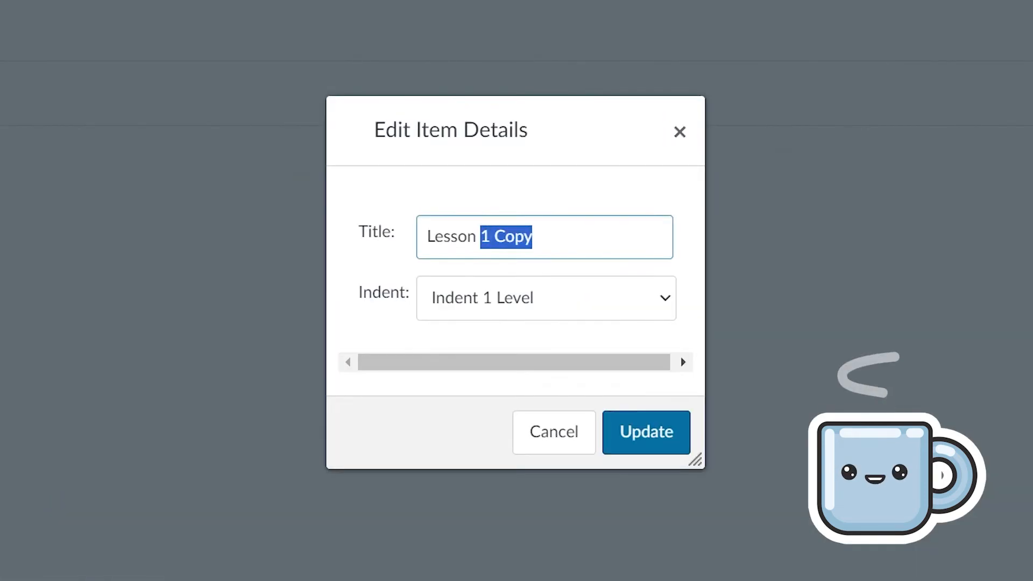
type("2")
left_click(639, 441)
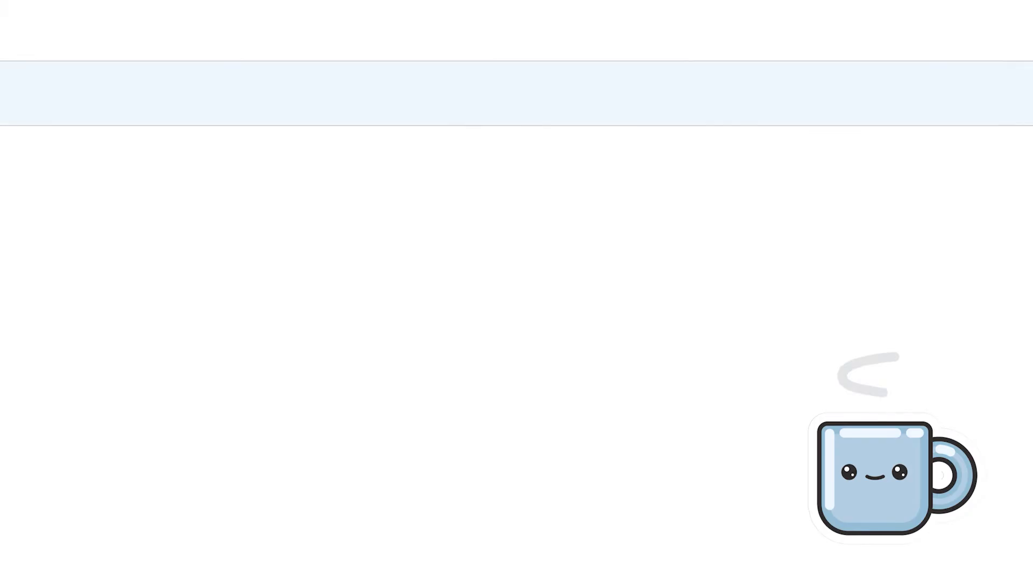
Rename the 'Lesson 1 Copy 2' item to 'Lesson 3'
left_click(910, 238)
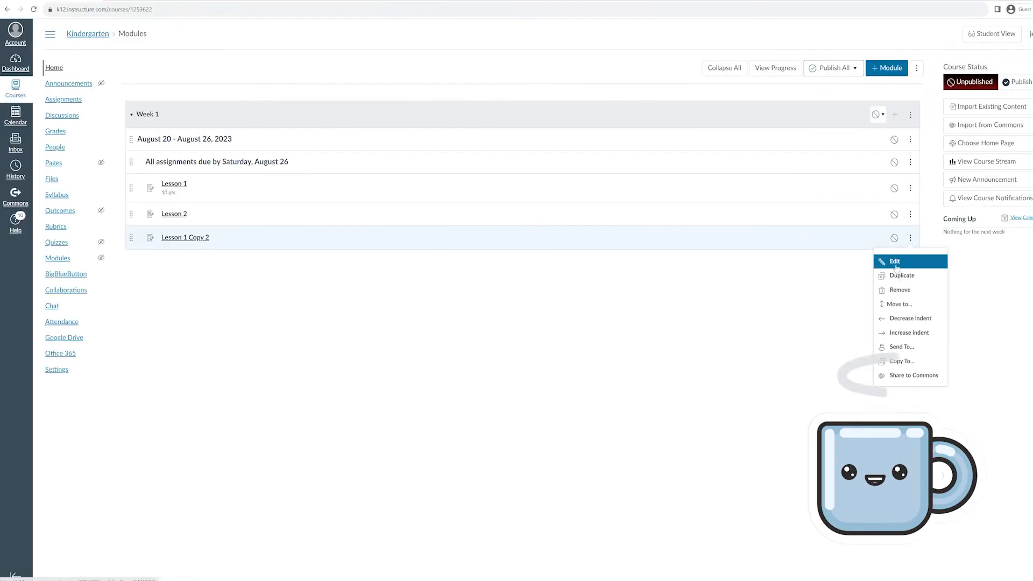
left_click(885, 263)
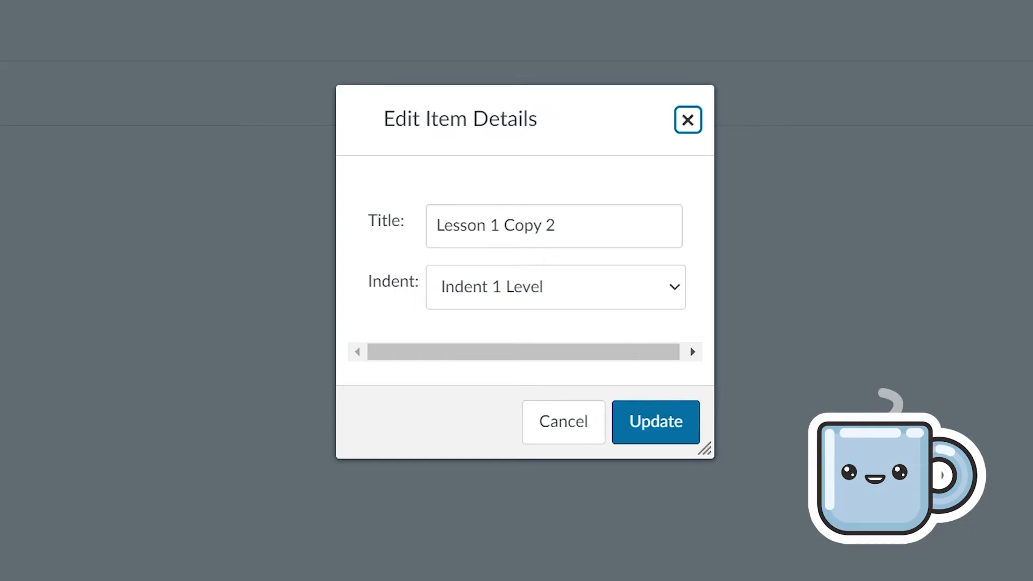
left_click_drag(557, 225, 489, 225)
type("3")
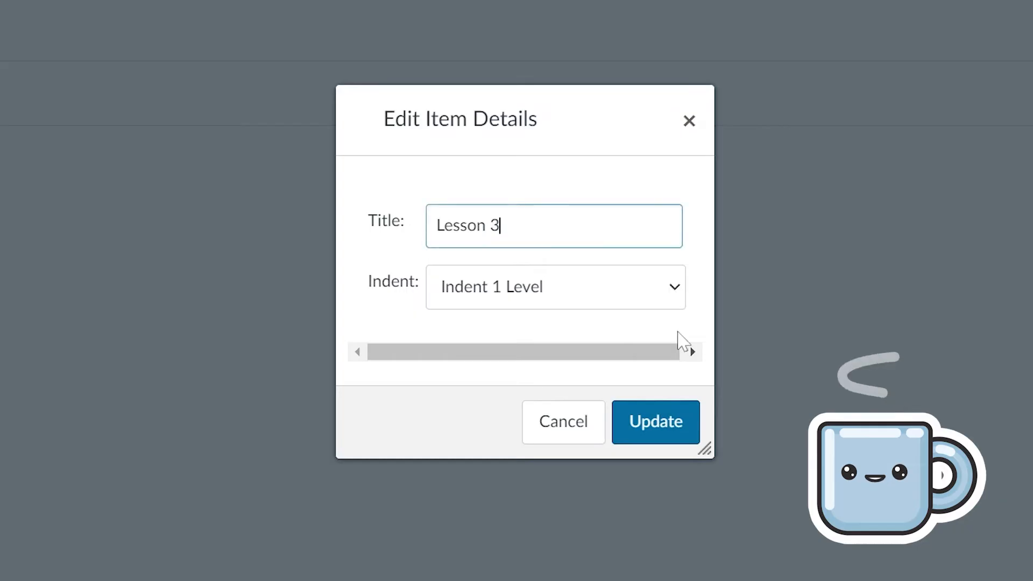
left_click(678, 426)
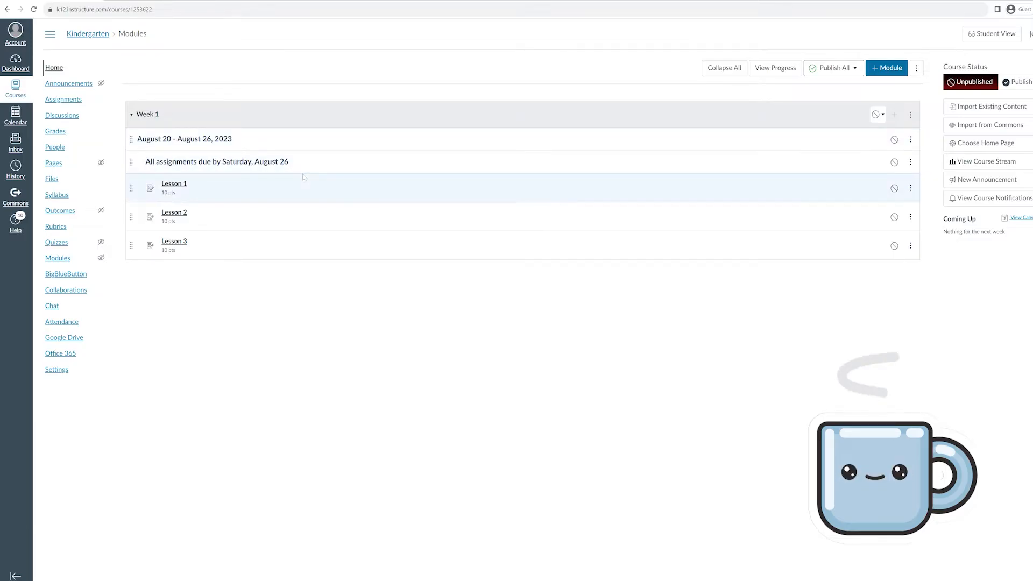
Duplicate the Week 1 module and rename the copy 'Week 2'
left_click(909, 115)
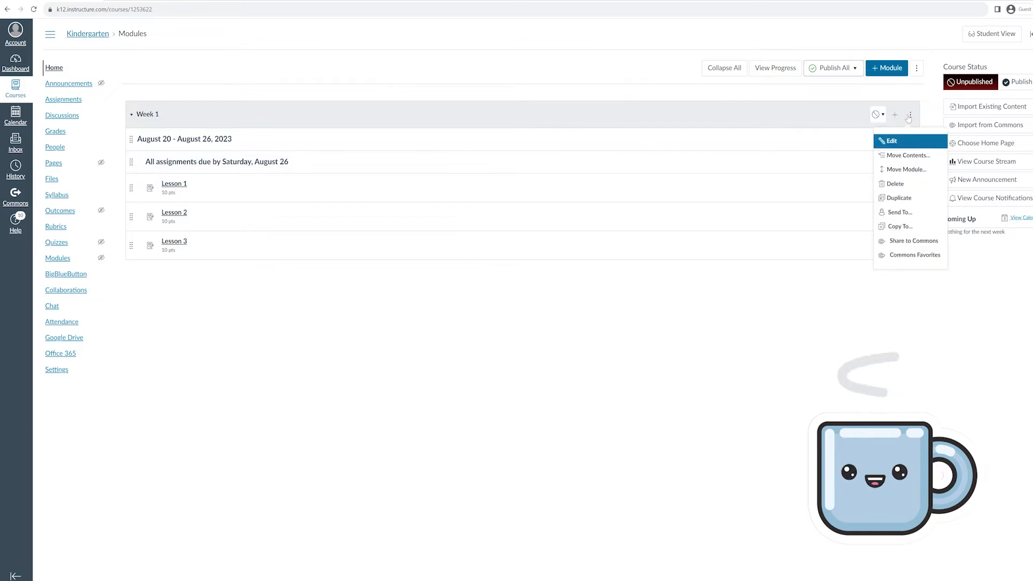
left_click(898, 197)
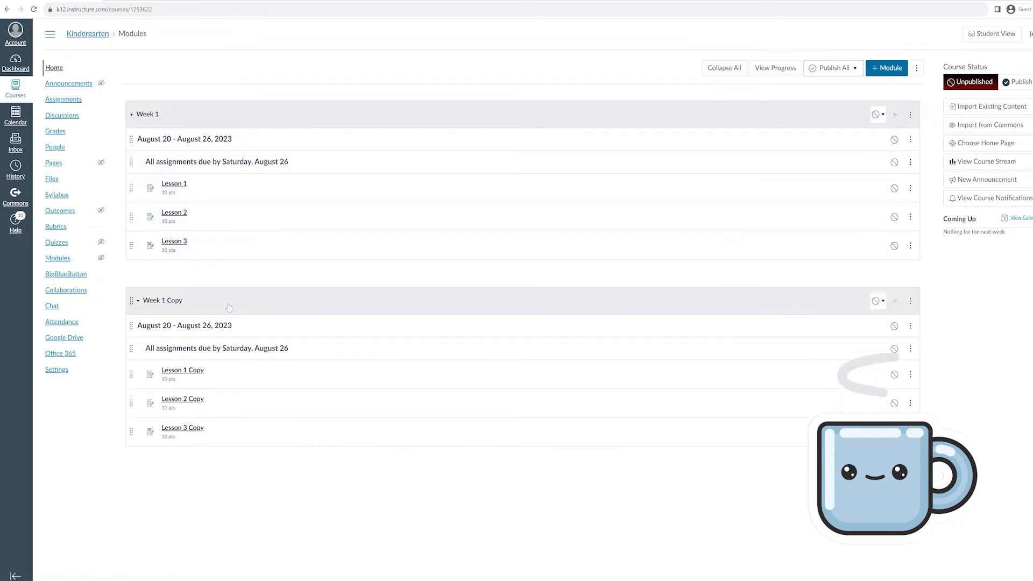
left_click(909, 301)
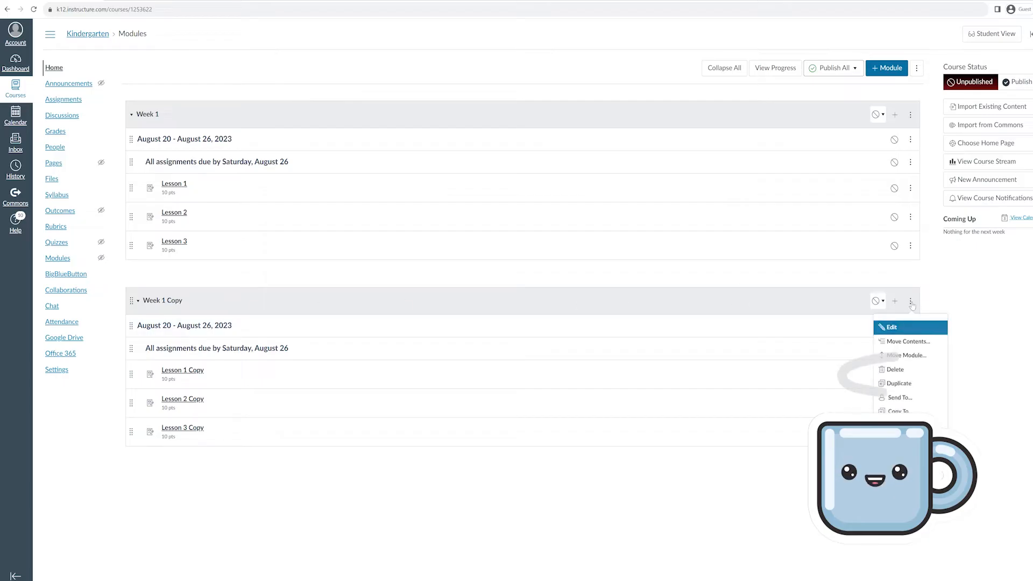
left_click(890, 326)
left_click_drag(427, 221, 498, 215)
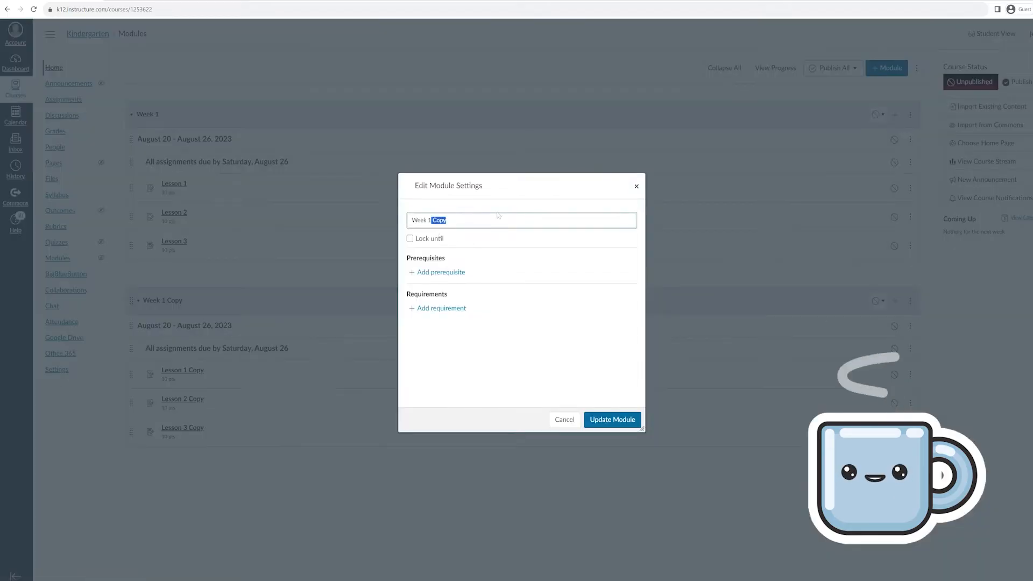
key("BackSpace")
type("2")
left_click(587, 422)
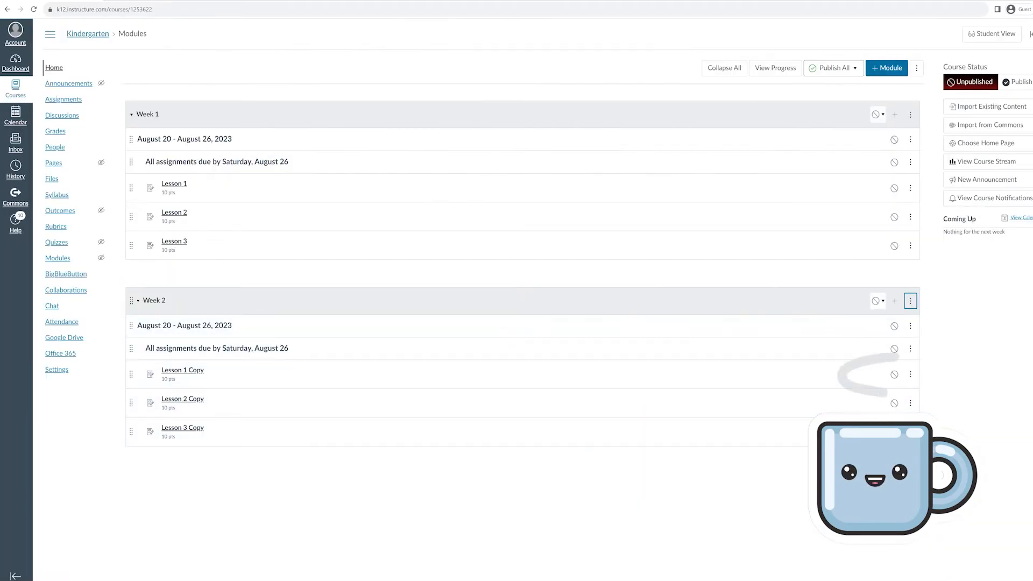
key("super+n")
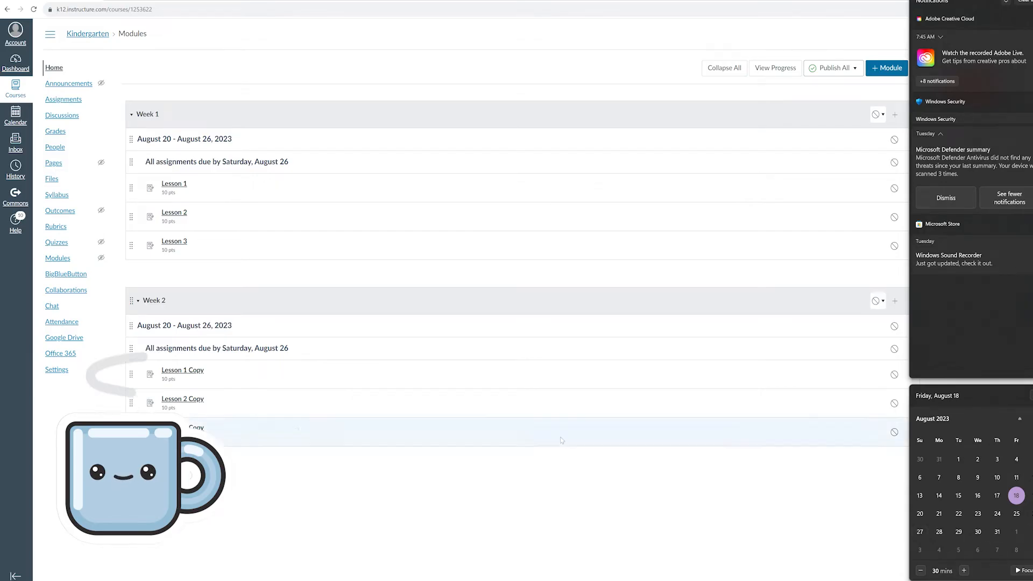
Change Week 2's date header to August 27 - September 2, 2023
left_click(816, 321)
left_click(911, 326)
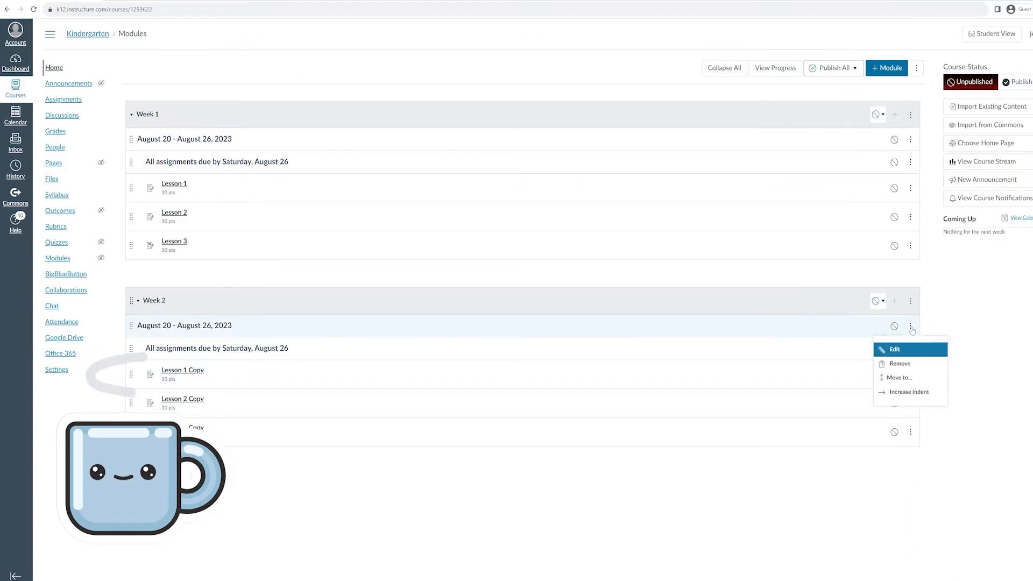
left_click(898, 351)
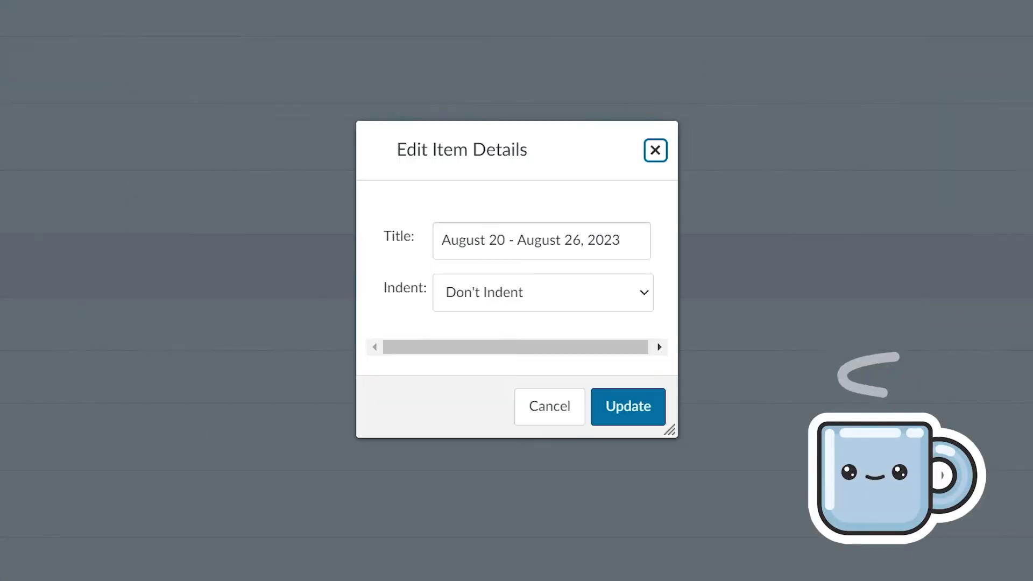
left_click_drag(518, 286, 521, 286)
type("7")
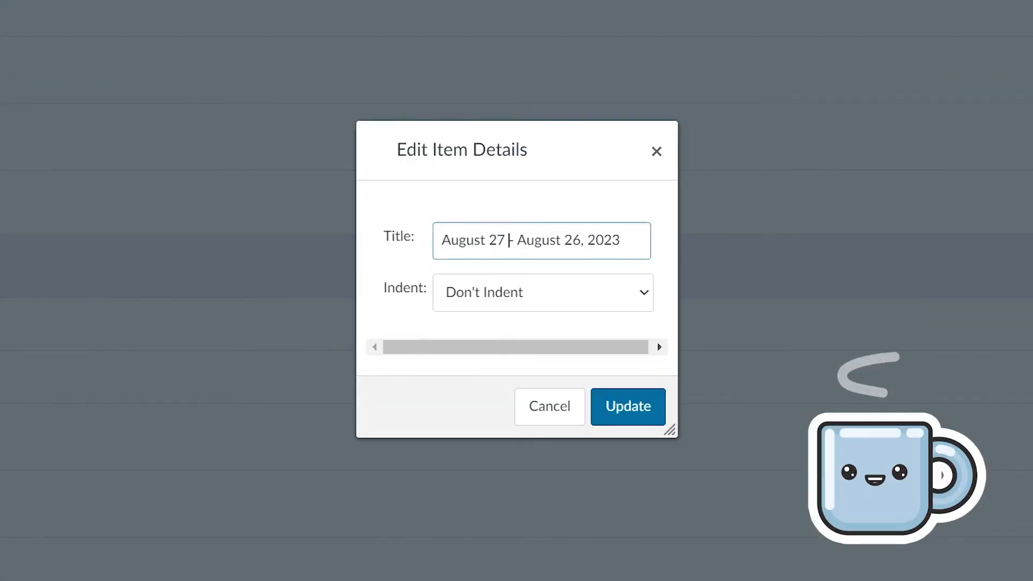
key("Right")
key("Right")
key("Right")
key("Right")
key("Right")
key("Right")
key("Right")
key("Right")
key("Right")
key("Right")
key("Right")
key("Delete")
key("BackSpace")
key("BackSpace")
key("BackSpace")
key("BackSpace")
key("BackSpace")
key("BackSpace")
key("BackSpace")
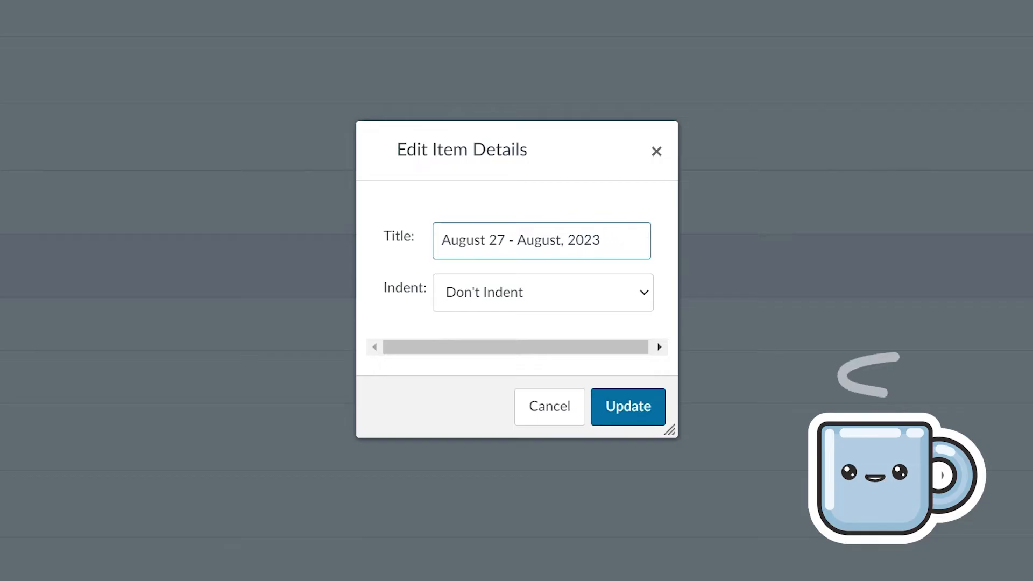
key("BackSpace")
type("September")
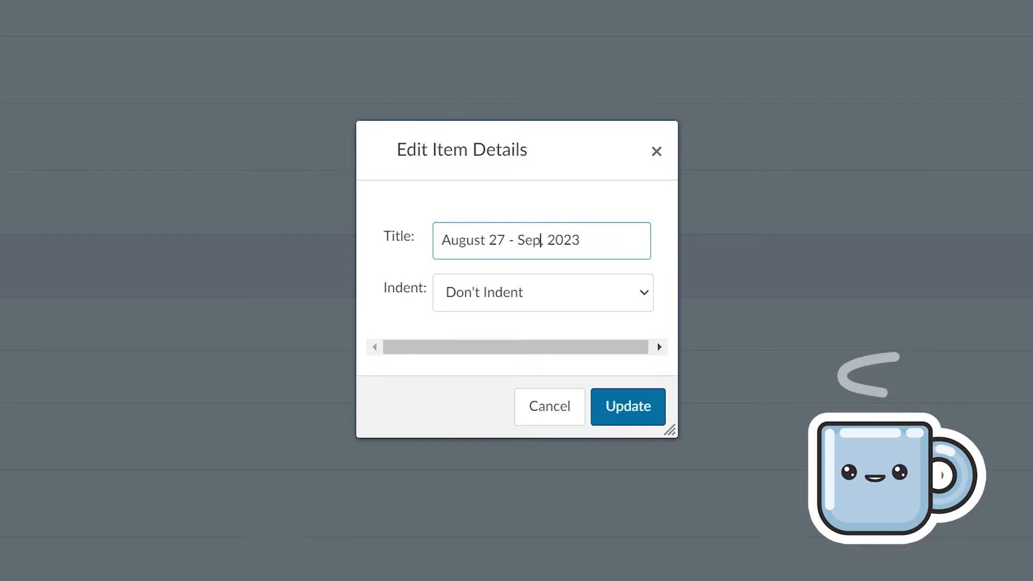
type(" 2")
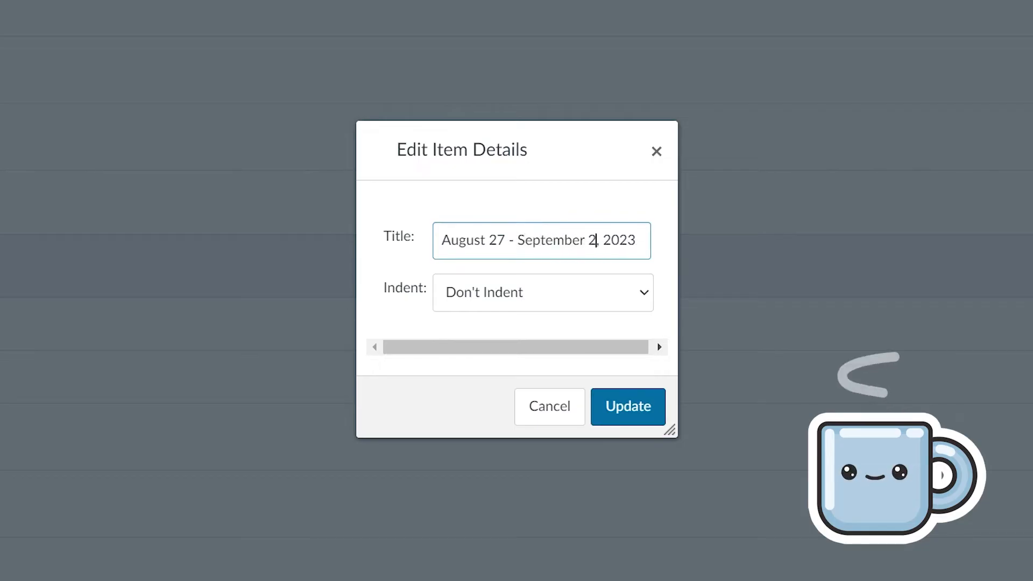
left_click(565, 361)
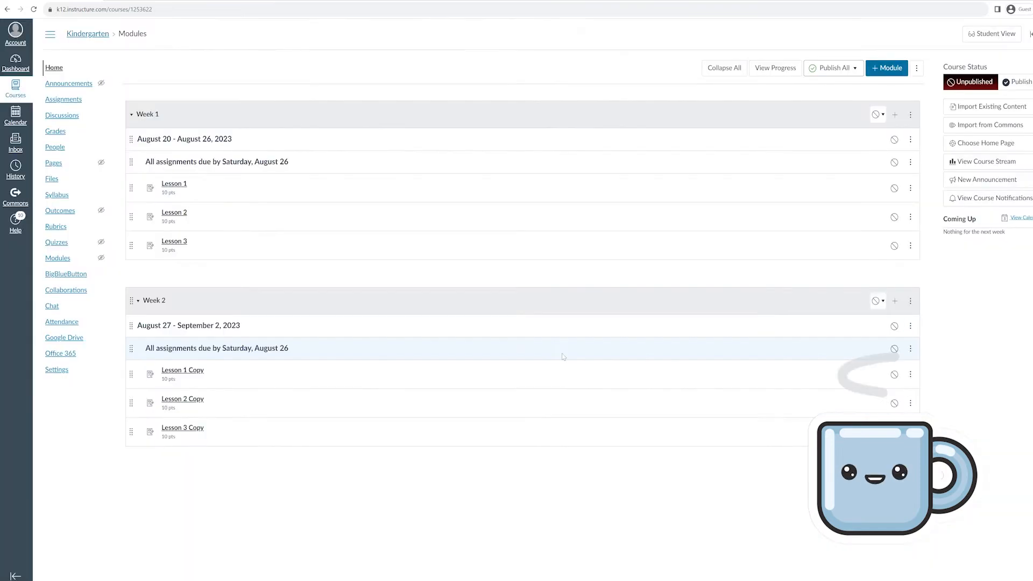
Open Week 2's due-date note for editing and select the old date, August 26
left_click(910, 348)
left_click(914, 372)
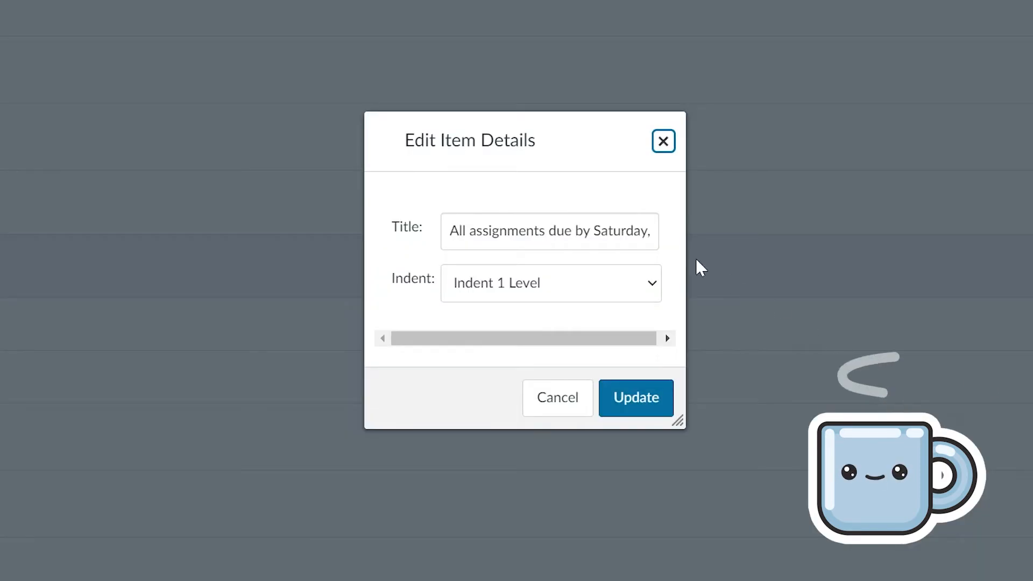
left_click_drag(591, 231, 667, 247)
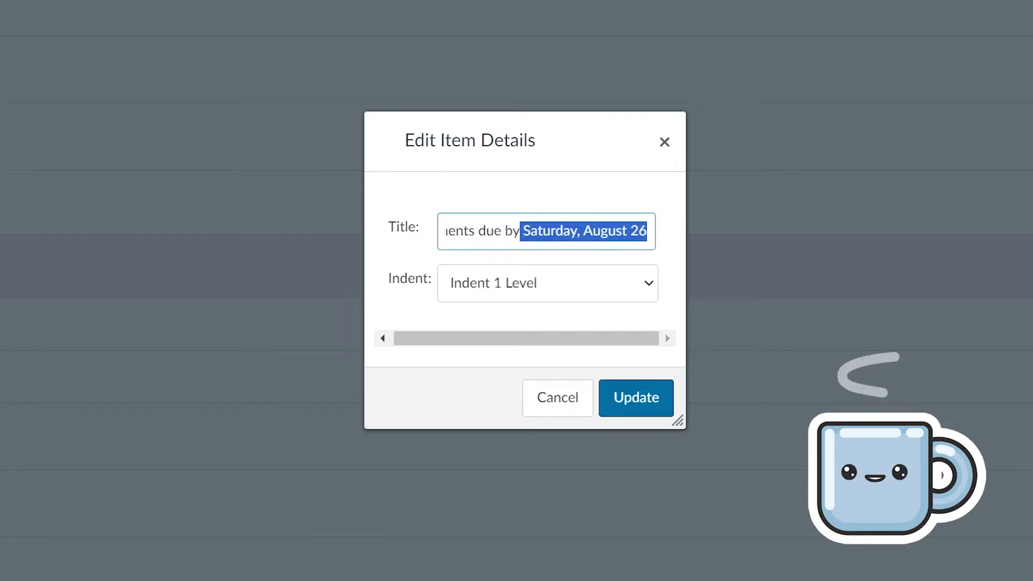
left_click_drag(581, 231, 693, 235)
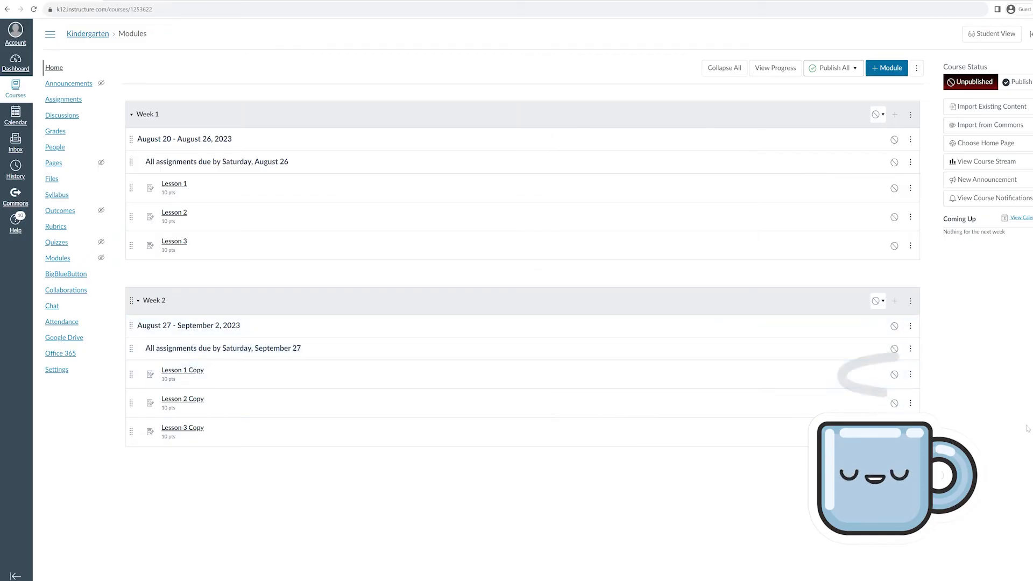
Retitle Week 2's 'Lesson 1 Copy' as Lesson 4
left_click(910, 375)
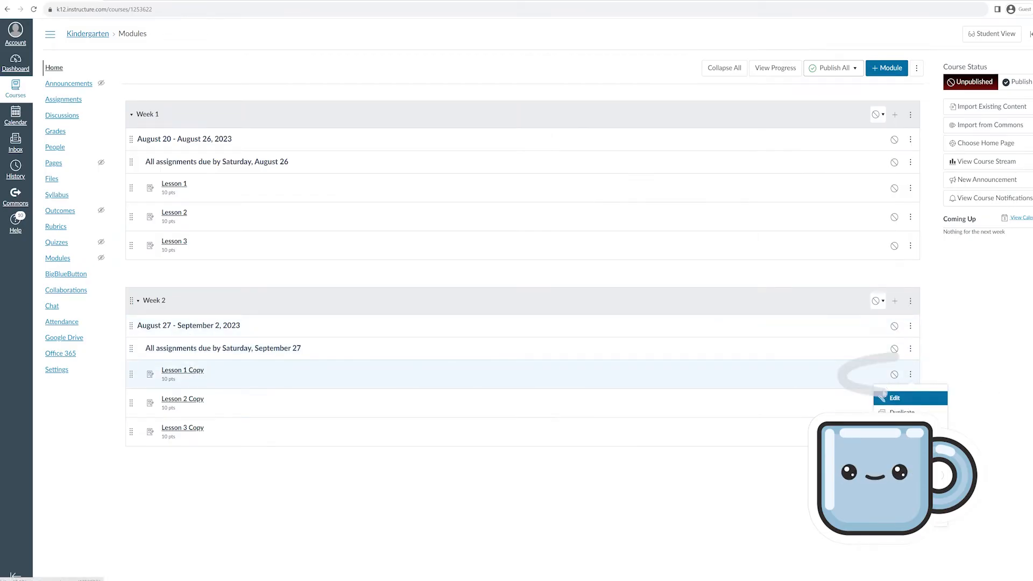
left_click(885, 398)
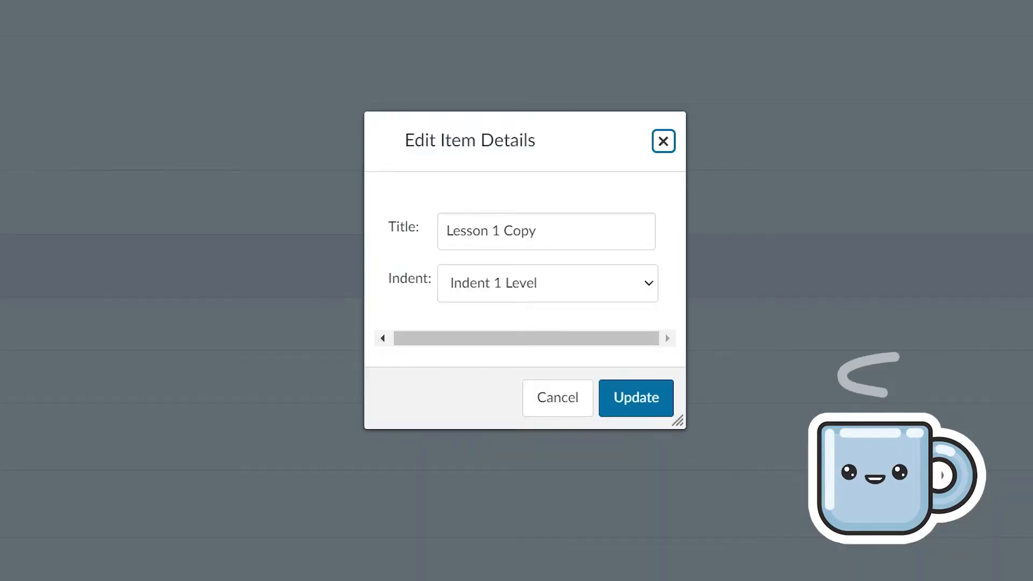
left_click_drag(492, 231, 767, 179)
type("4")
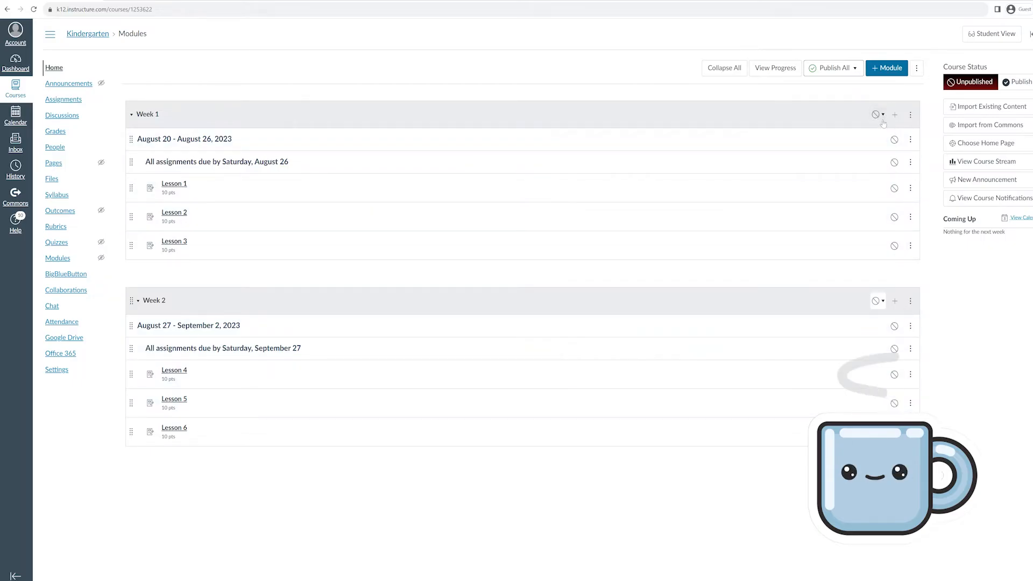
Publish all Week 1 and Week 2 modules and their items, then go to the Dashboard
left_click(879, 115)
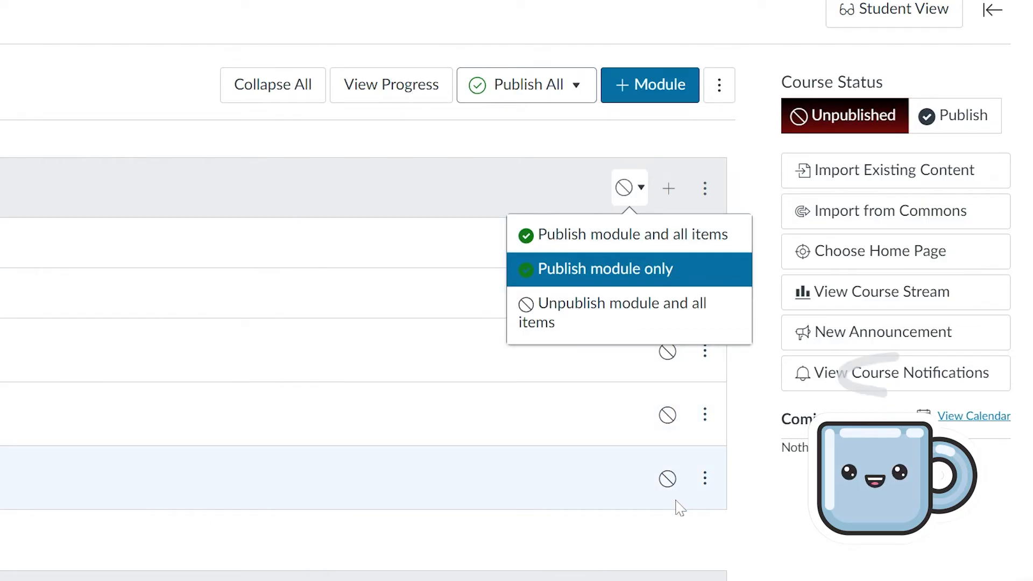
left_click(805, 570)
left_click(515, 103)
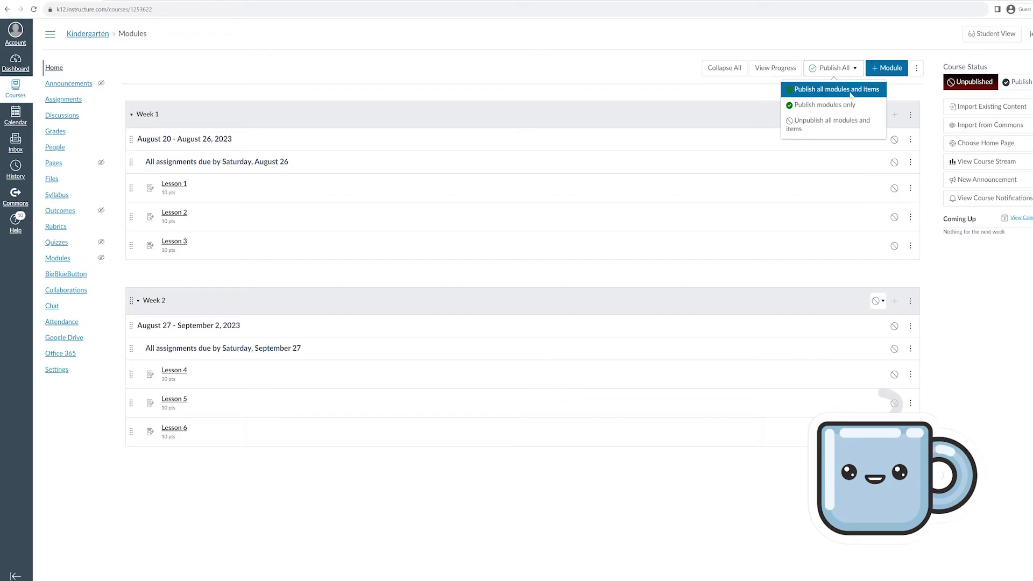
left_click(851, 95)
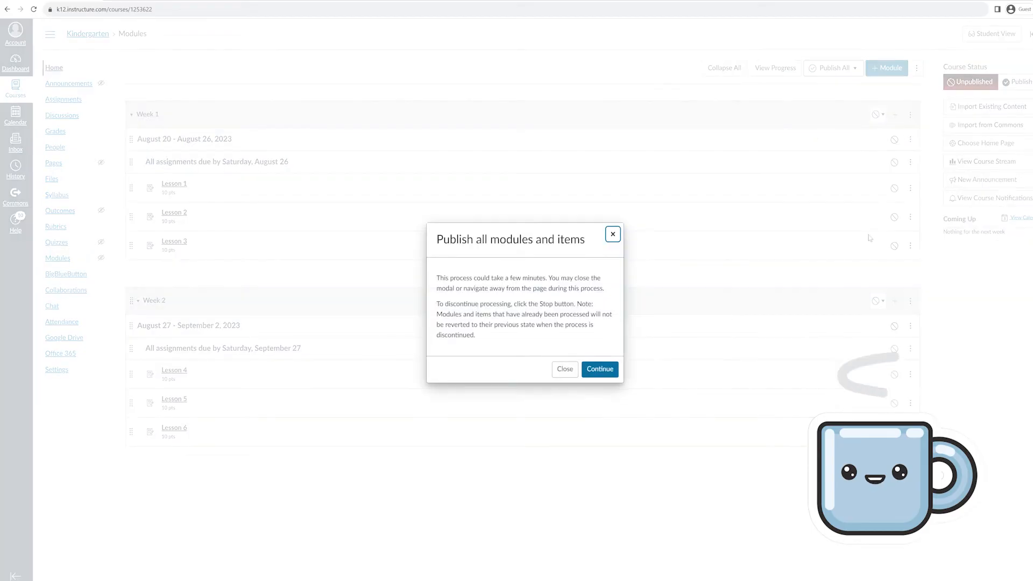
left_click(610, 372)
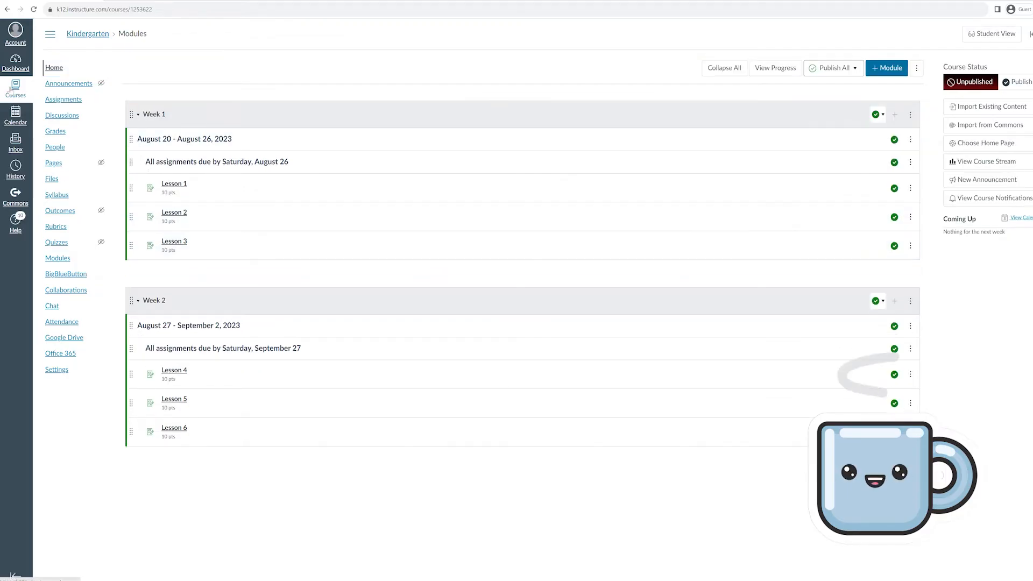
left_click(16, 68)
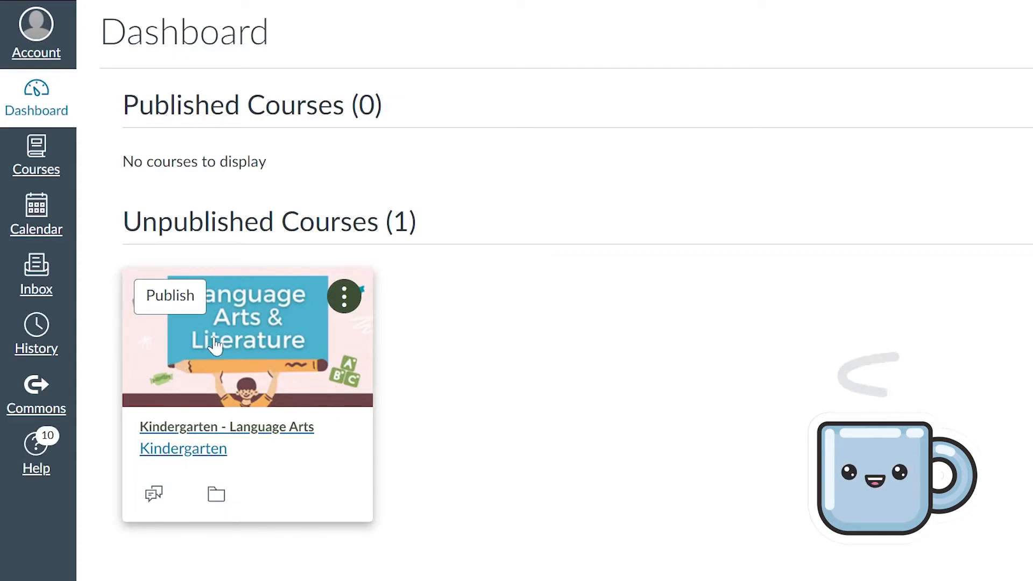
Publish the Kindergarten - Language Arts course from its Dashboard card and open it
left_click(171, 311)
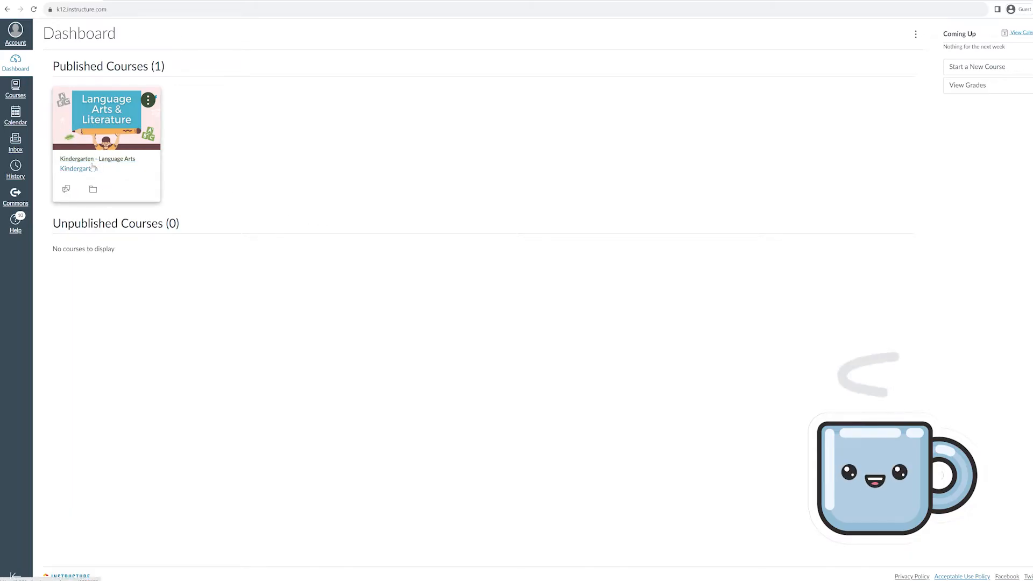
left_click(93, 168)
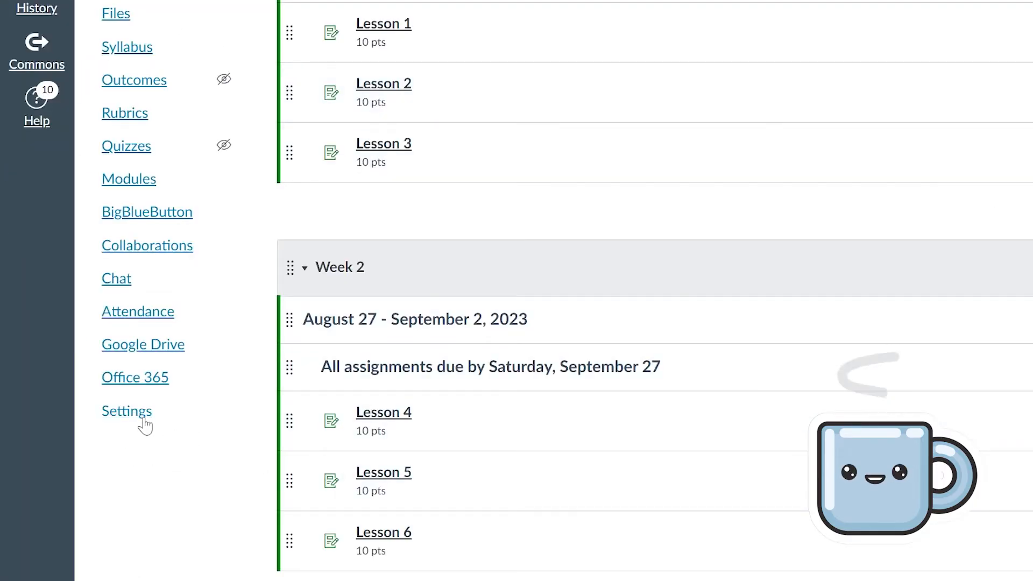
Replace the course code Kindergarten with ENGL-K in Settings, save, and return to the Dashboard
left_click(143, 421)
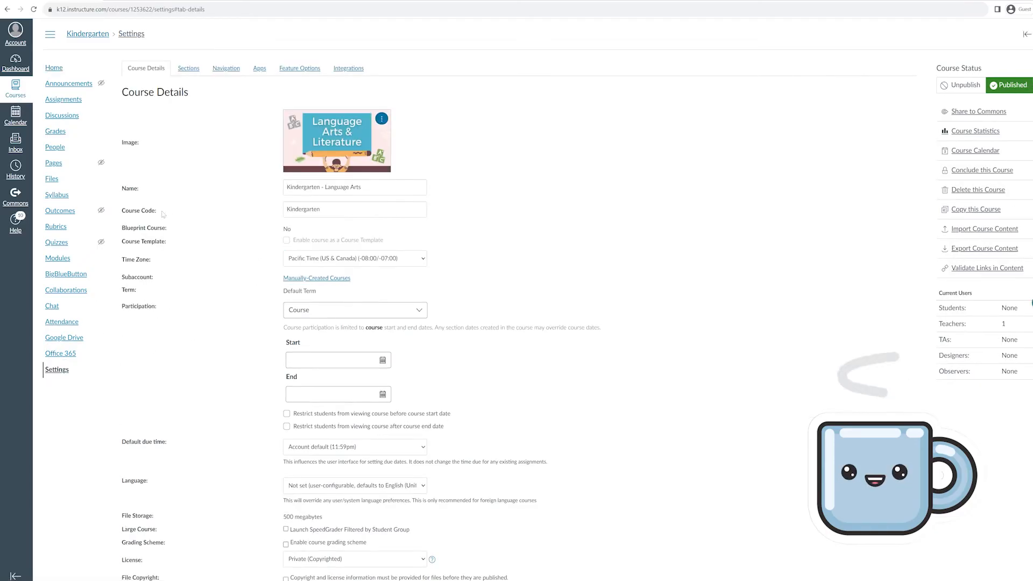
left_click_drag(321, 209, 249, 205)
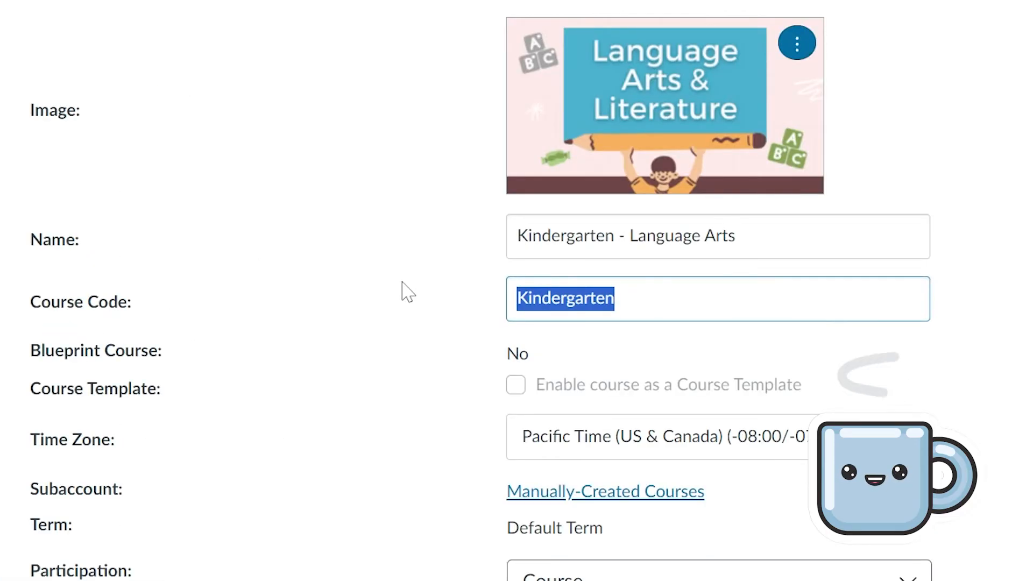
type("ENGL-K")
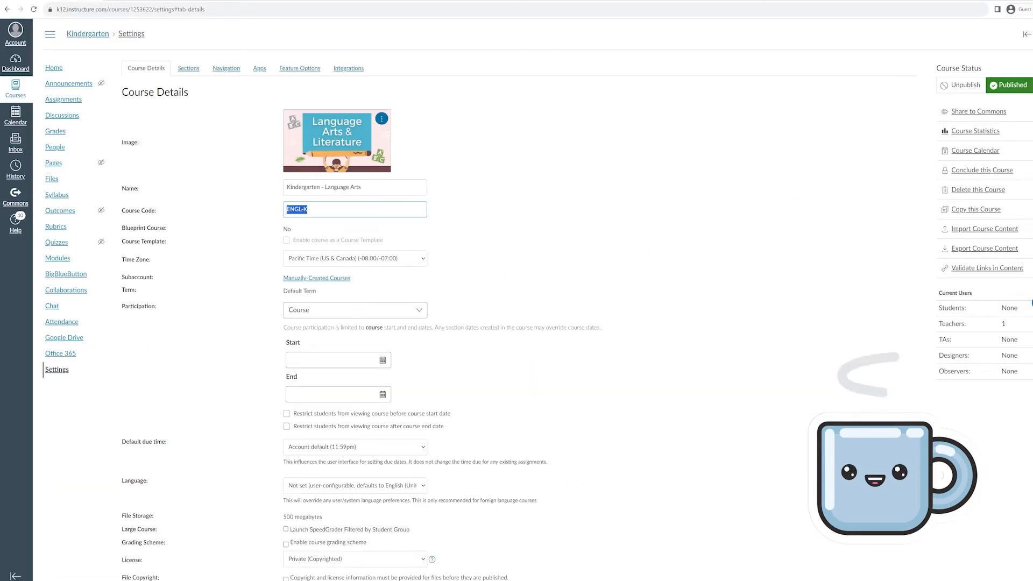
scroll(580, 245, "down", 5)
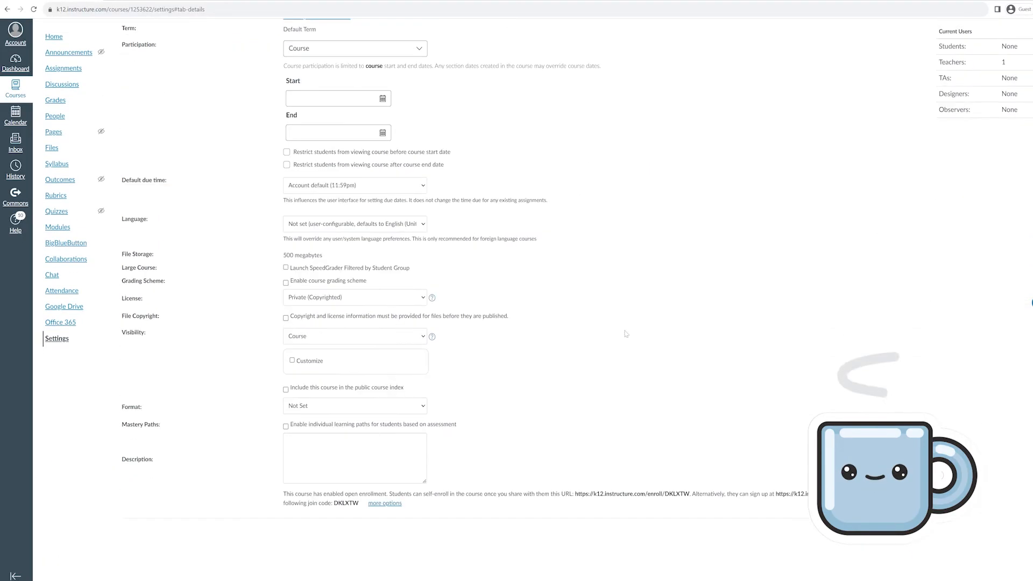
left_click(883, 533)
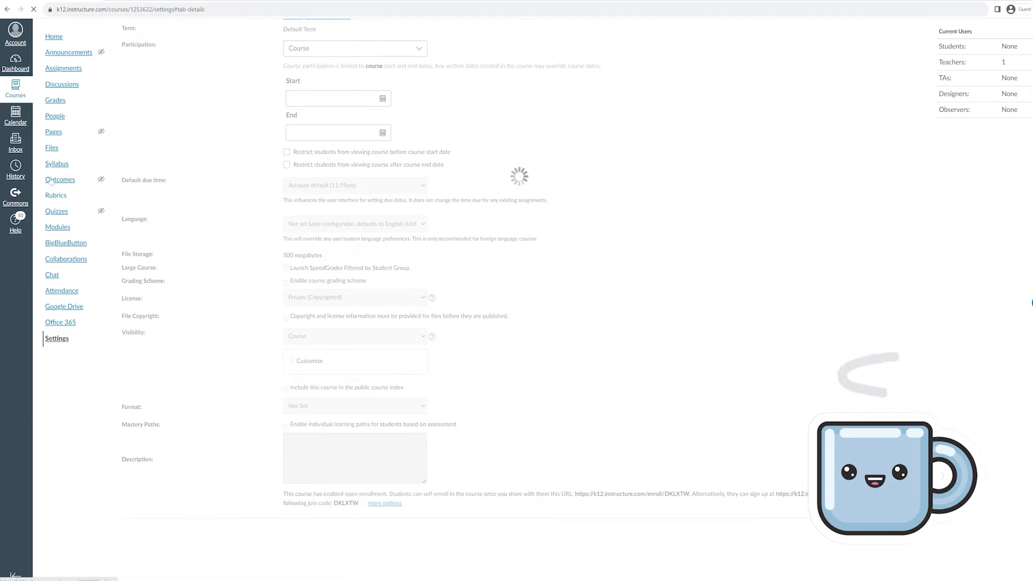
left_click(22, 66)
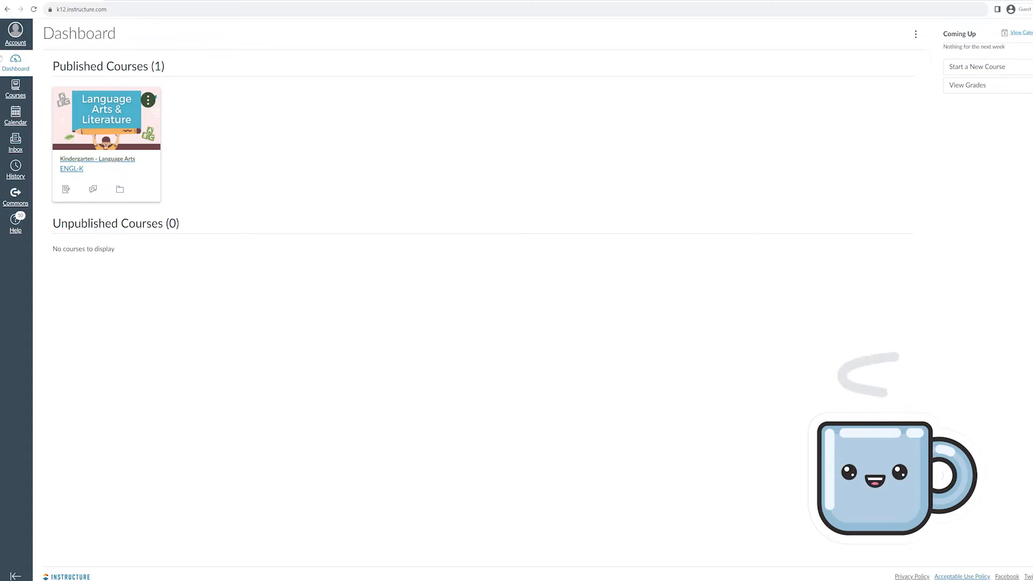
Log out of Canvas and go to the free account sign-up page
left_click(15, 31)
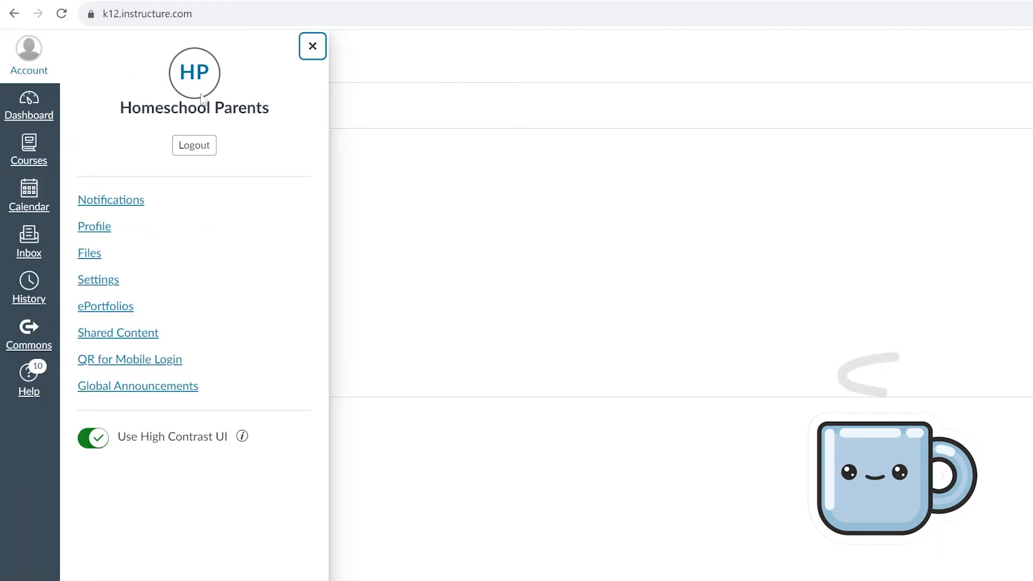
left_click(189, 152)
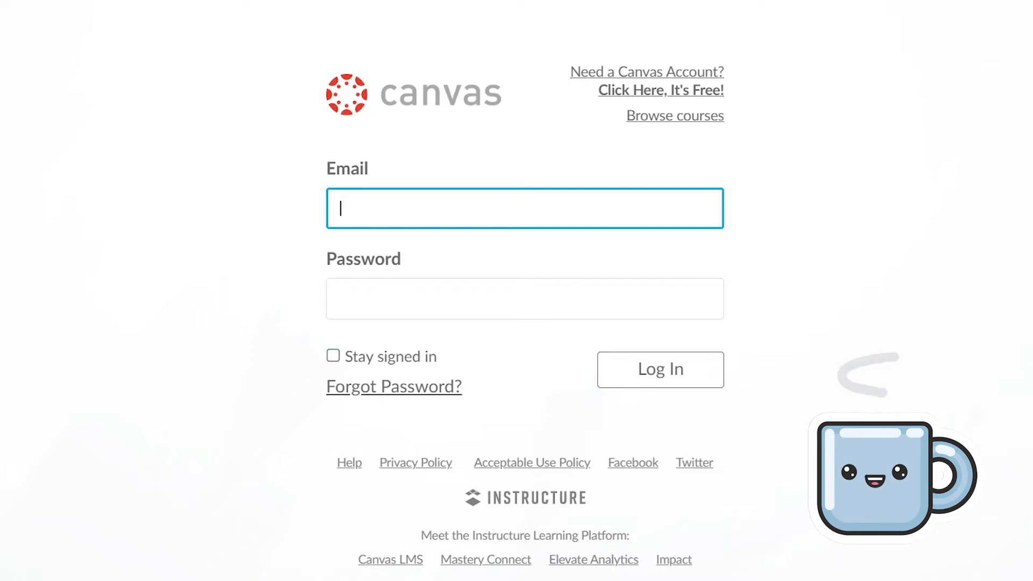
left_click(694, 92)
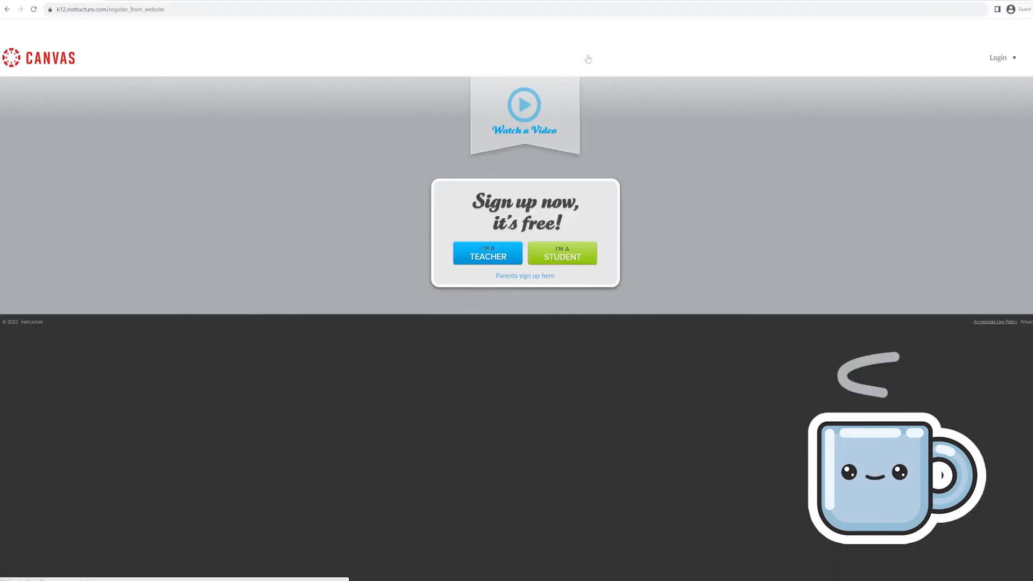
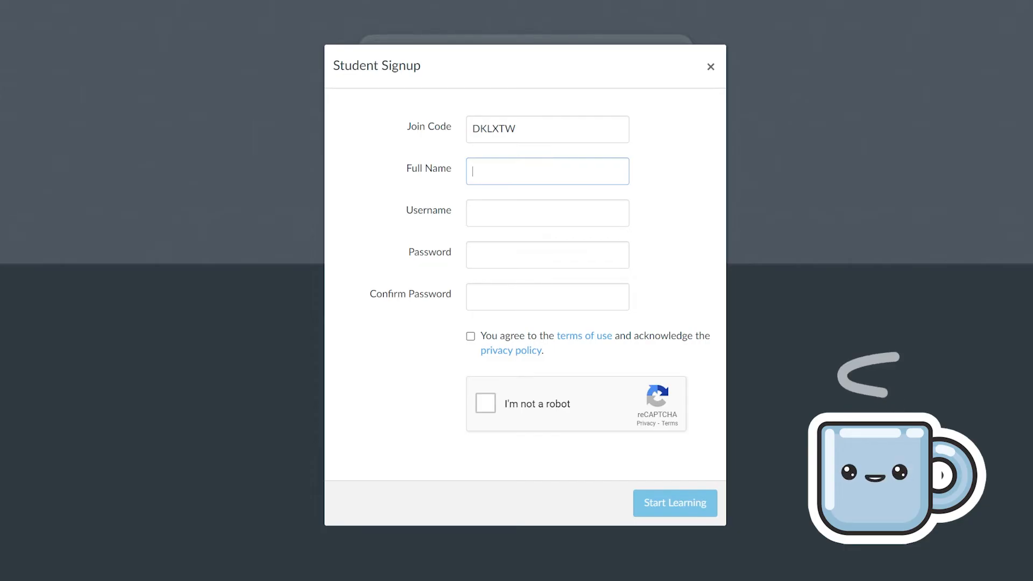
Register the student with full name, username and matching passwords, accepting the terms and passing reCAPTCHA
type("John Smith")
left_click(473, 213)
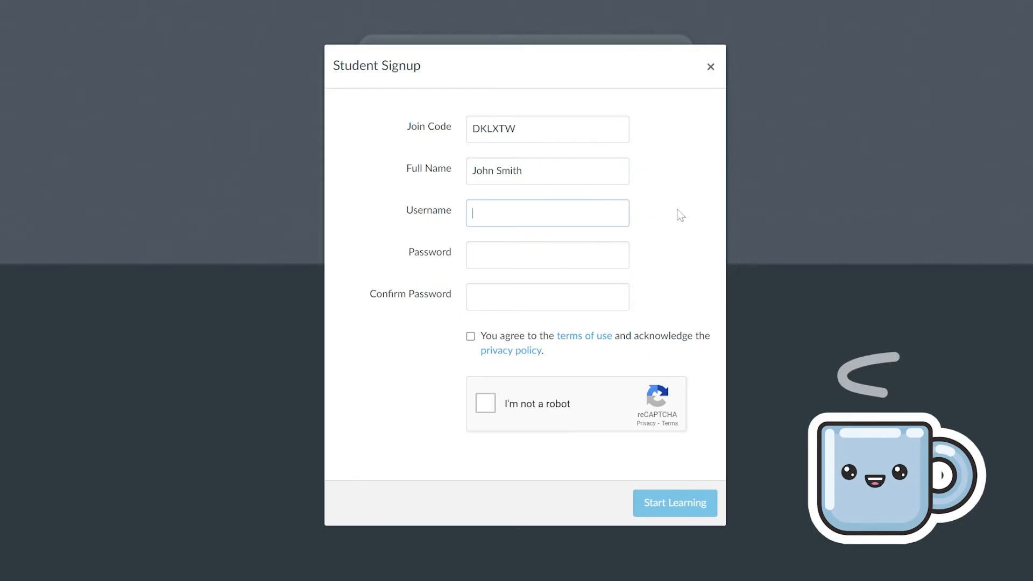
type("john.smith101")
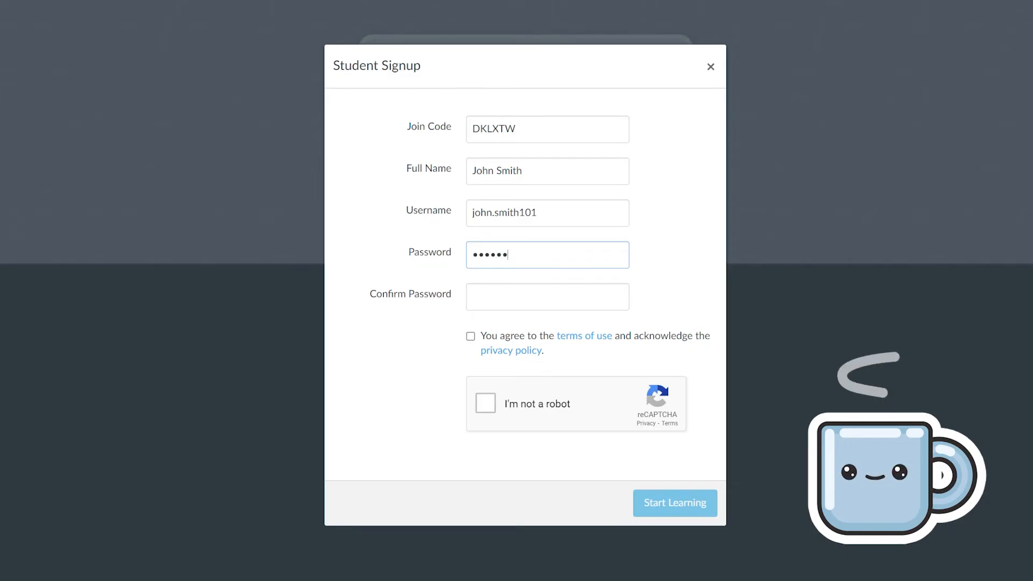
left_click(547, 297)
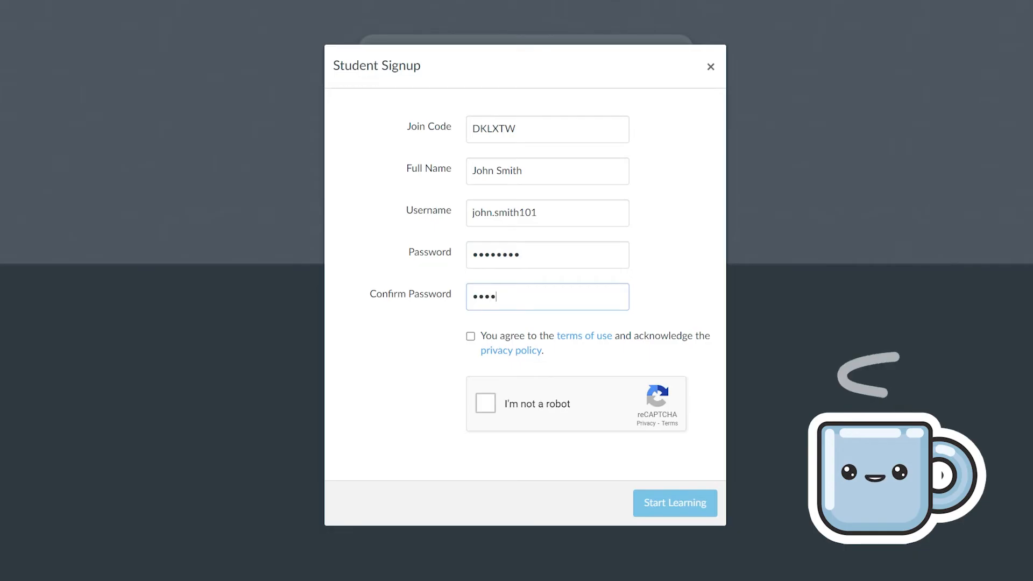
type("•••••")
left_click(470, 337)
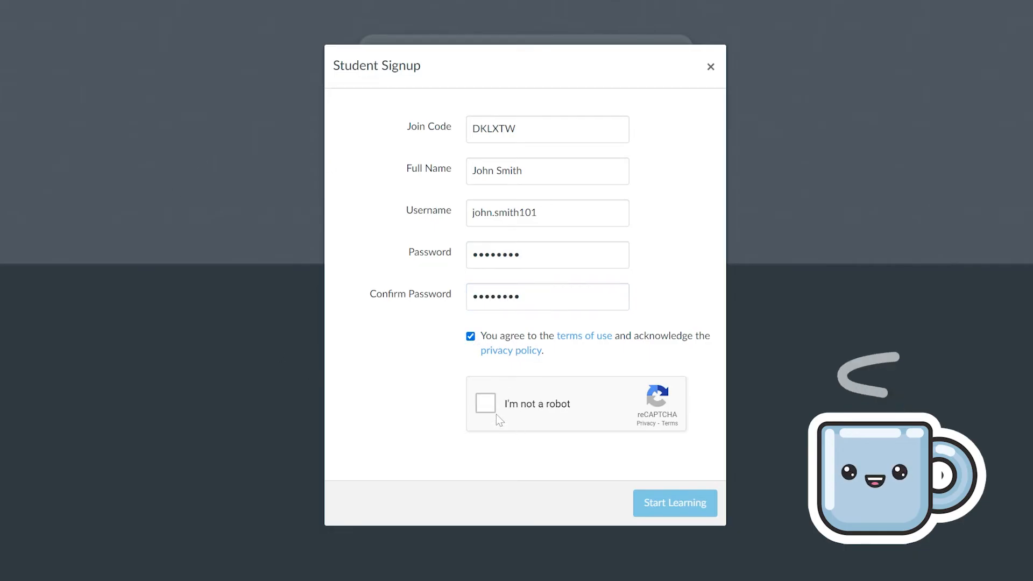
left_click(487, 407)
left_click(676, 508)
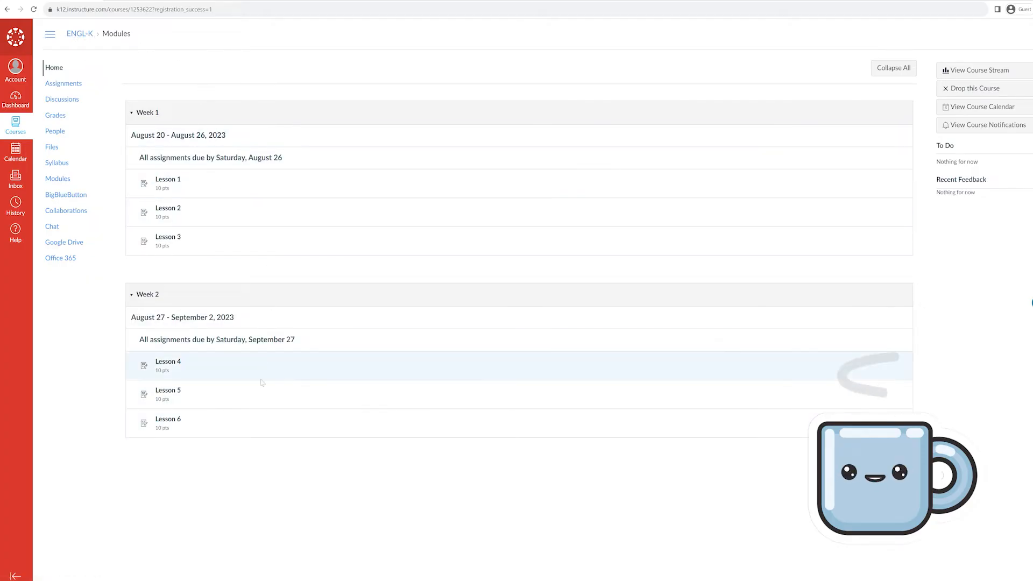
Go to the student's Dashboard showing the Kindergarten - Language Arts (ENGL-K) card
left_click(13, 102)
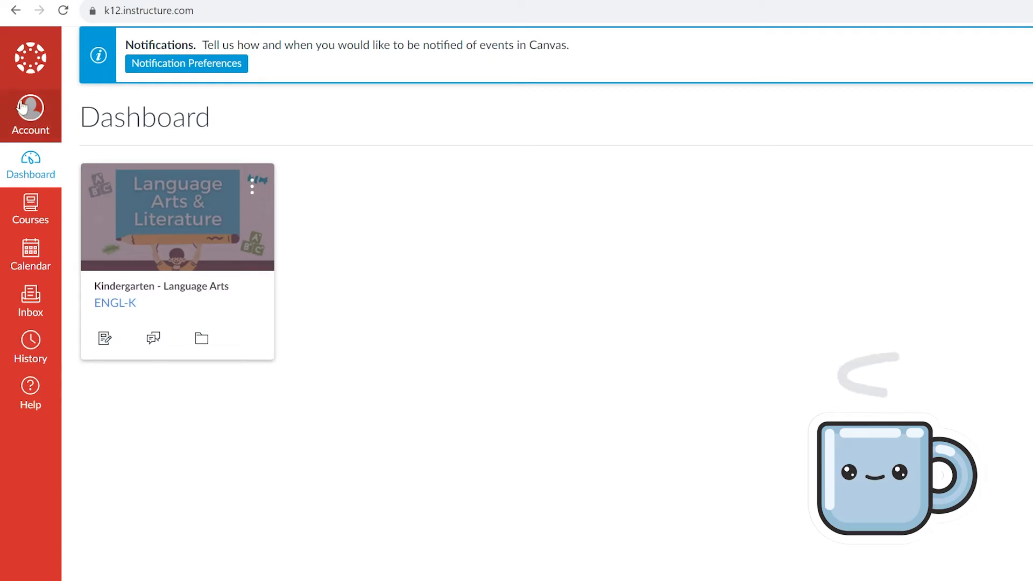
Turn on Use High Contrast UI in the student's account, then log the student out
left_click(34, 130)
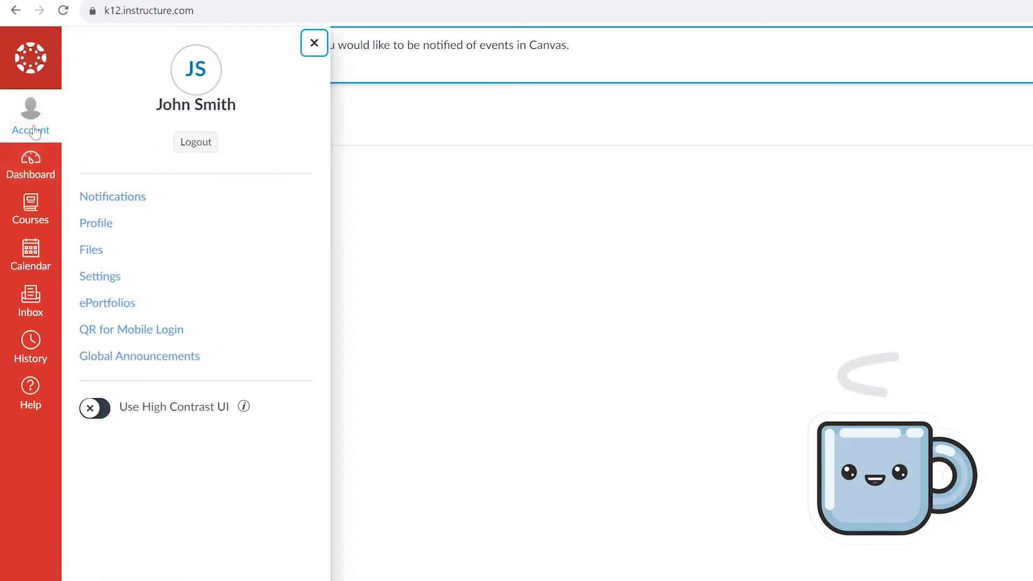
left_click(96, 414)
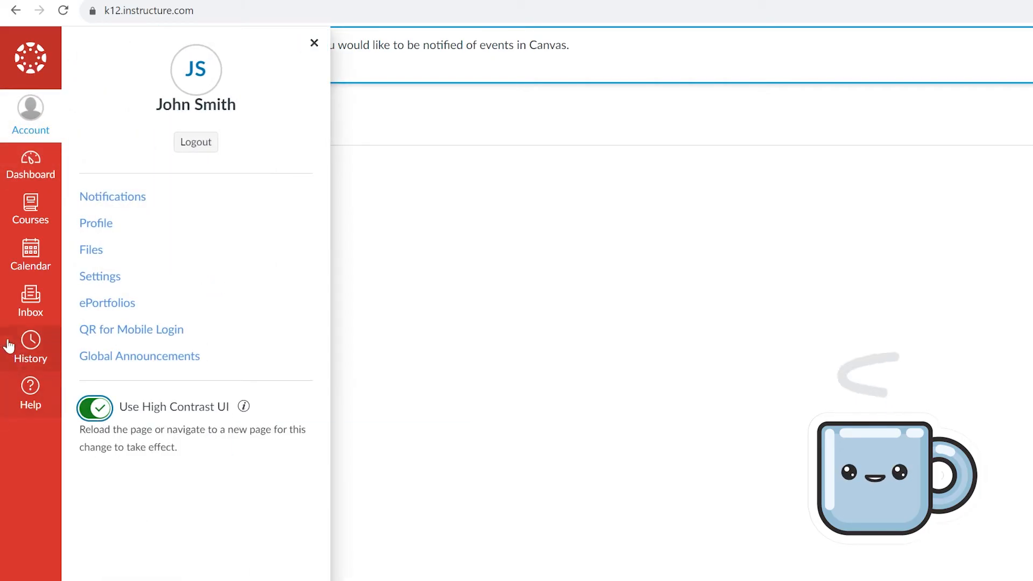
left_click(674, 466)
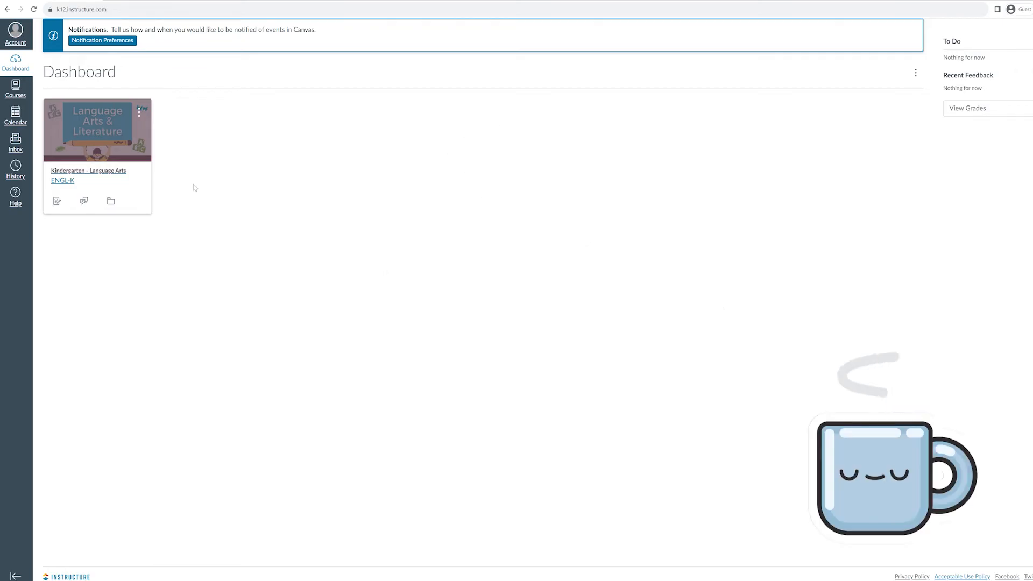
left_click(25, 42)
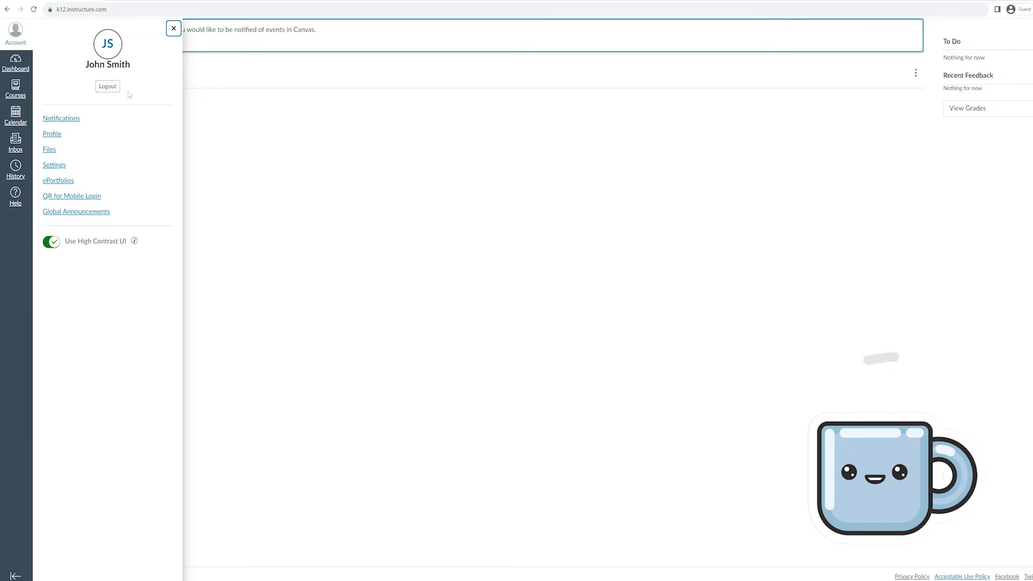
left_click(110, 87)
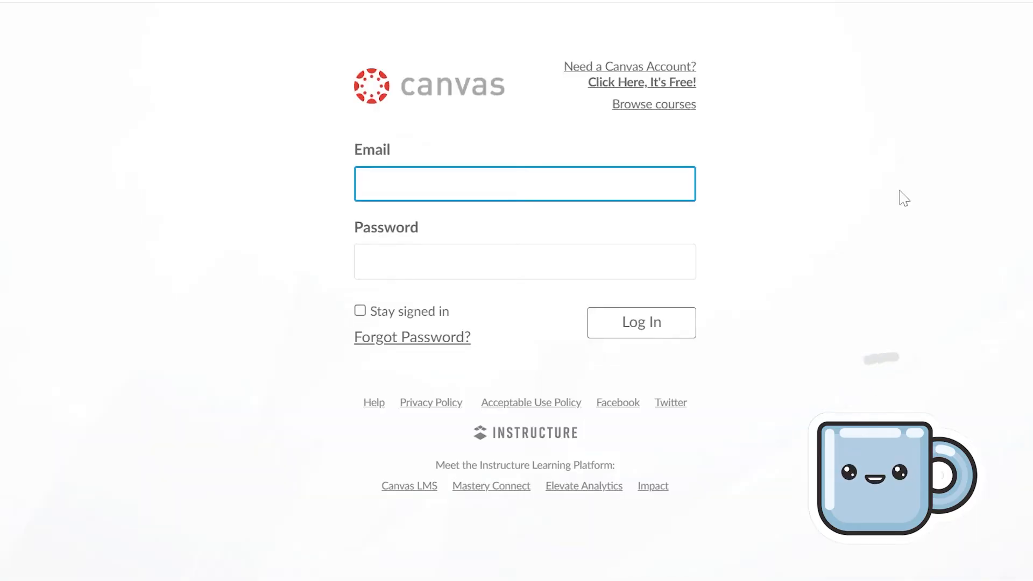
Log in as the teacher and view the ENGL-K People list showing the new student
type("h")
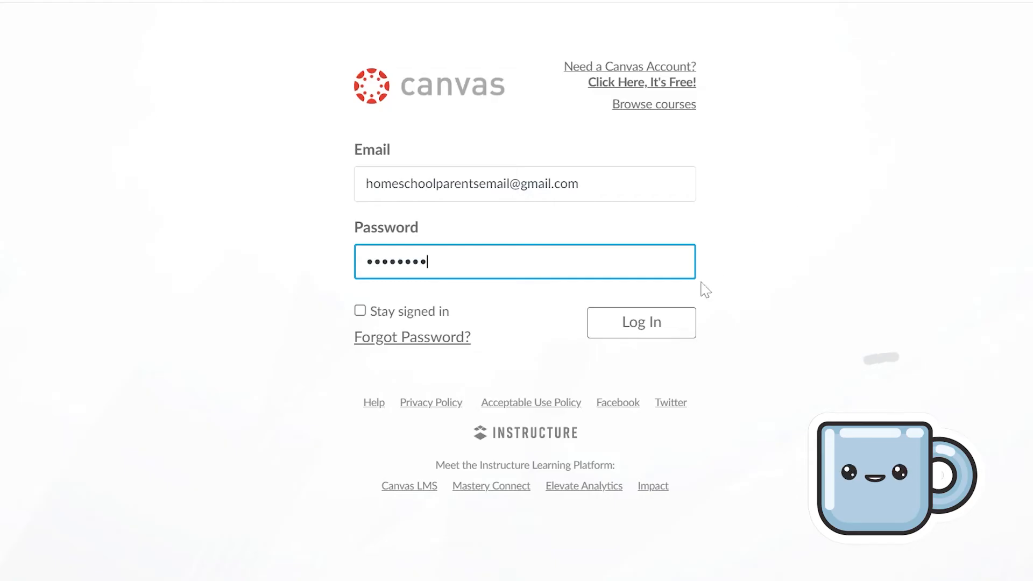
left_click(627, 339)
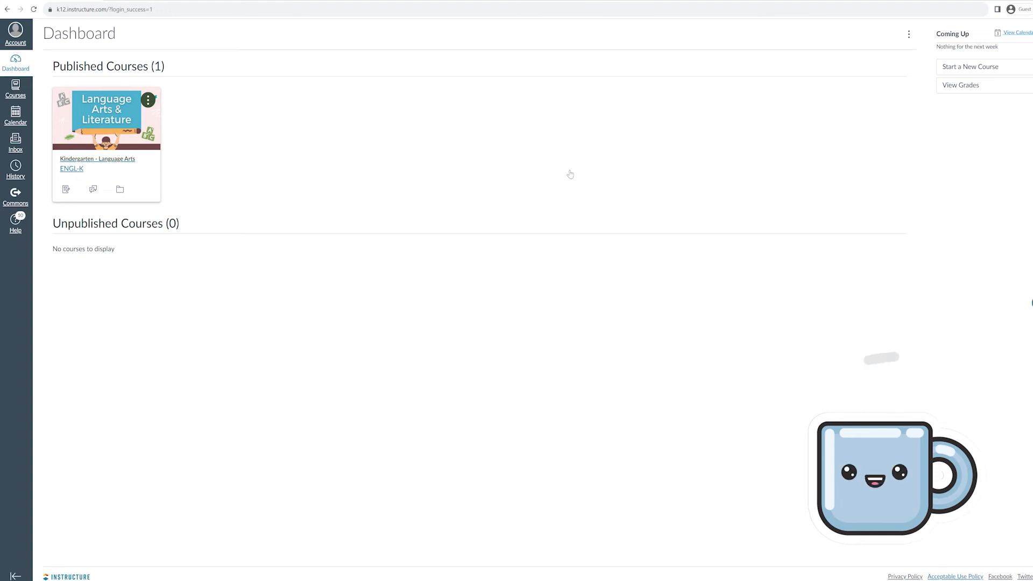
left_click(118, 160)
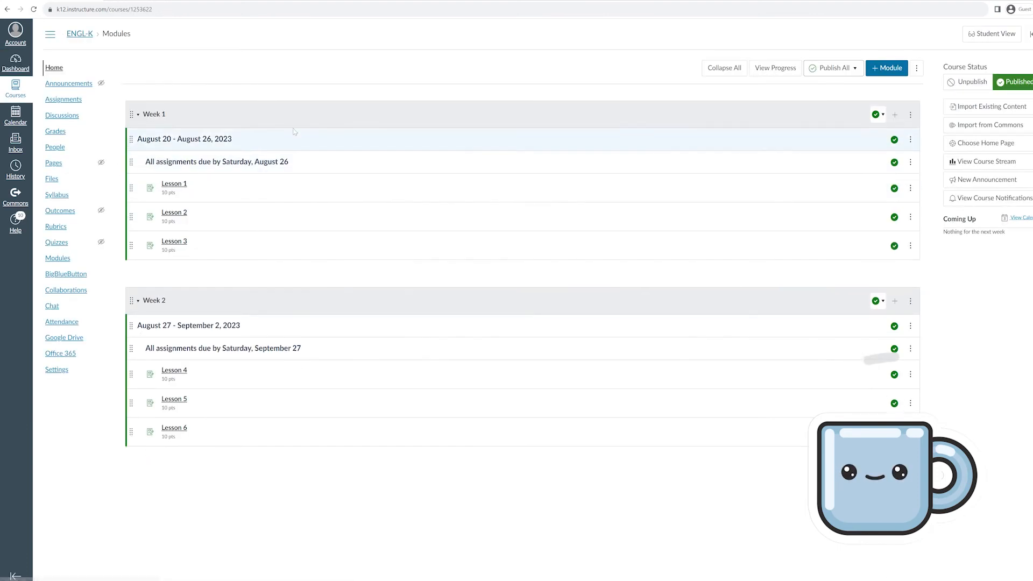
left_click(59, 152)
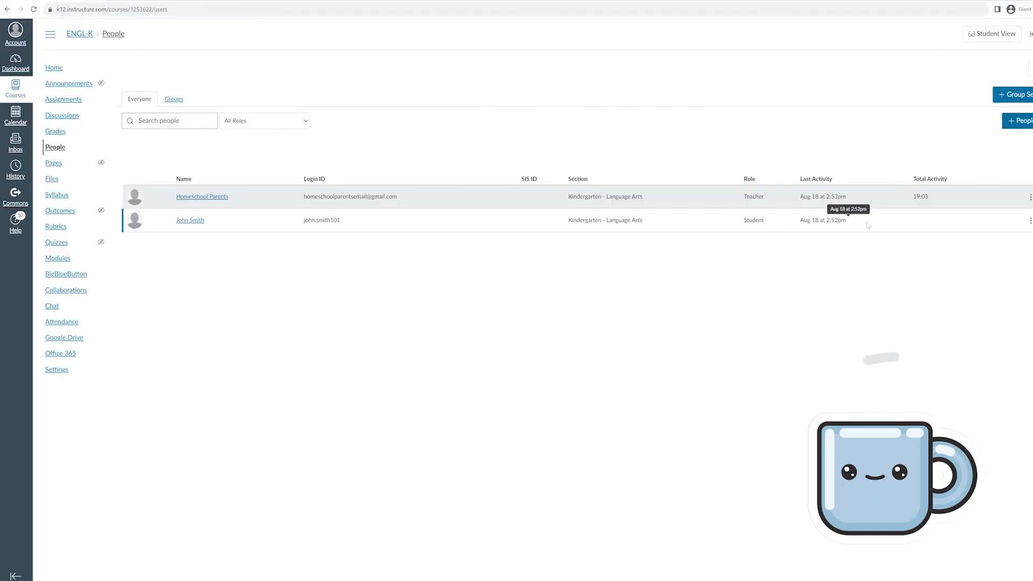
From the ENGL-K home page, open Lesson 1 in the Week 1 module
left_click(52, 69)
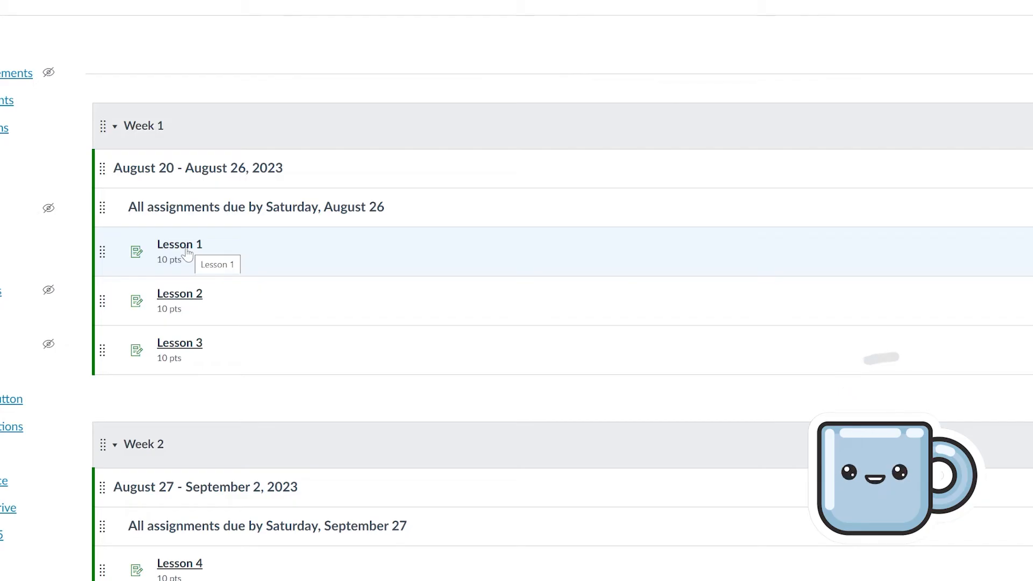
left_click(187, 248)
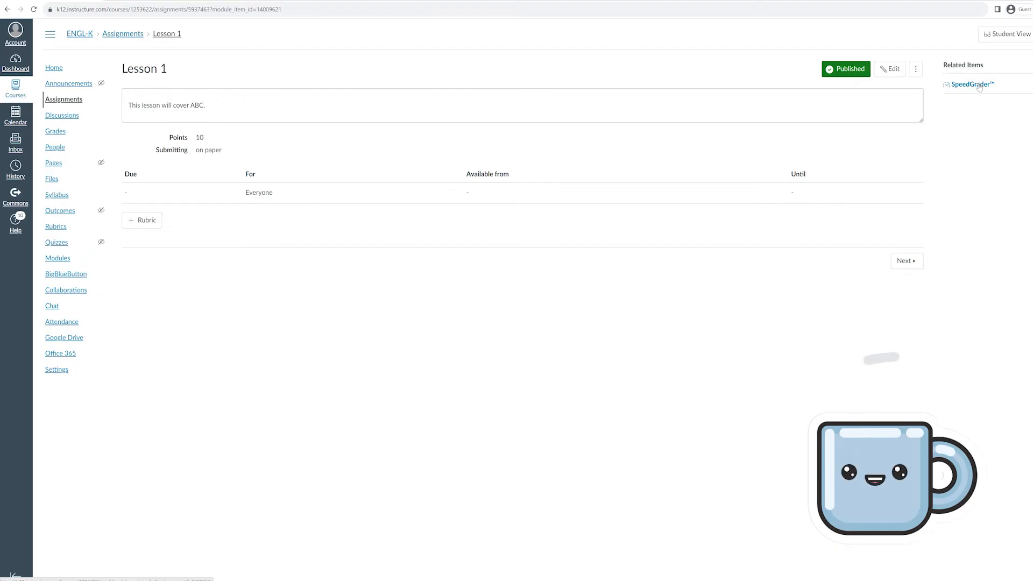
In SpeedGrader, give the student 10/10 on Lesson 1 and post a comment about mastering their ABCs
left_click(979, 86)
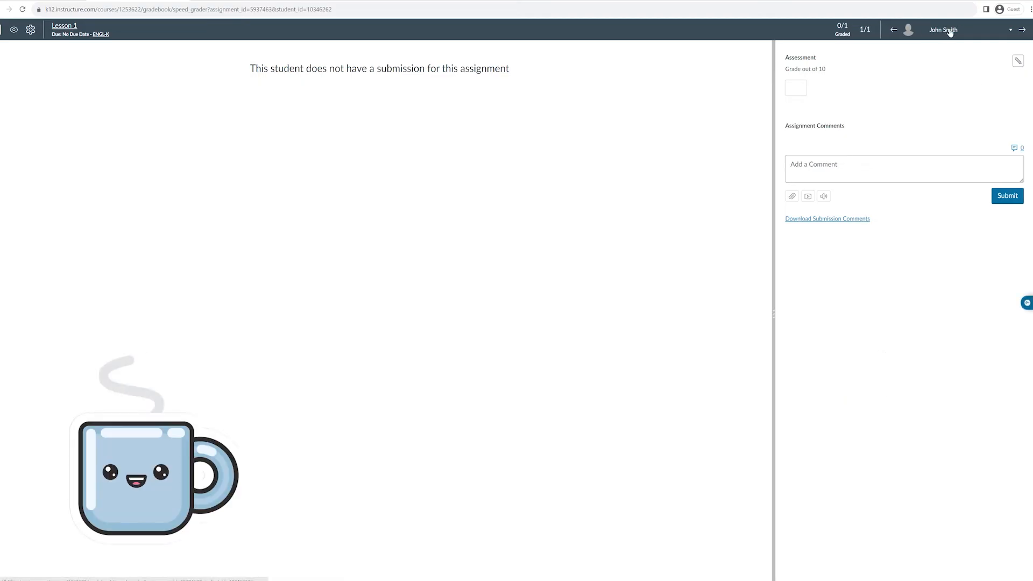
left_click_drag(808, 69, 826, 72)
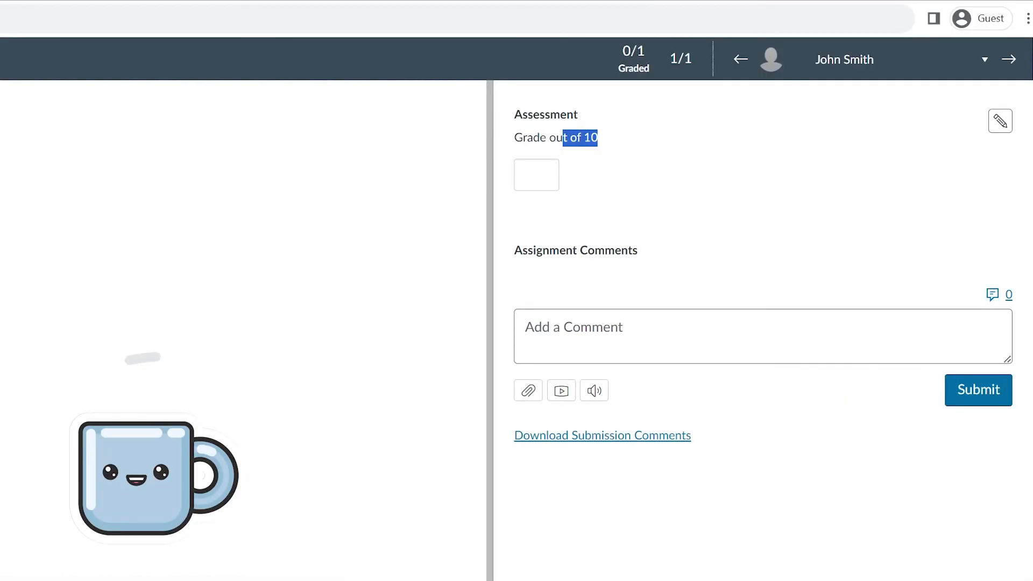
left_click(537, 175)
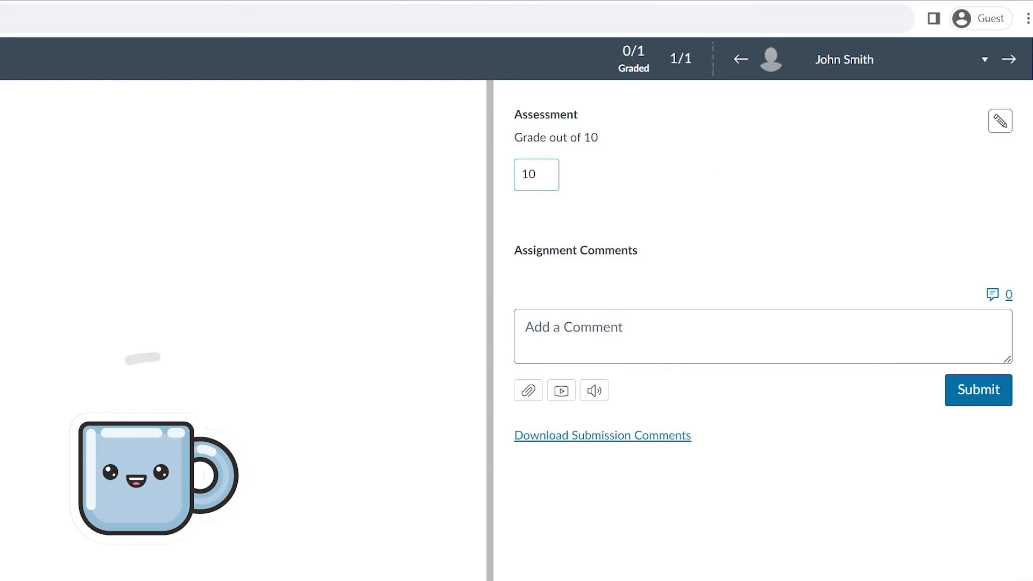
key("Tab")
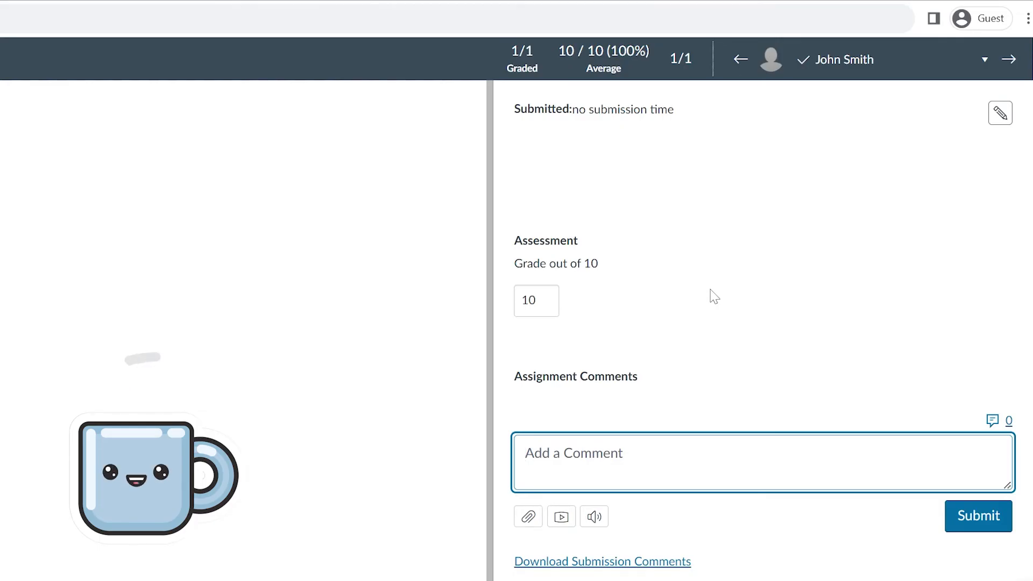
type("J")
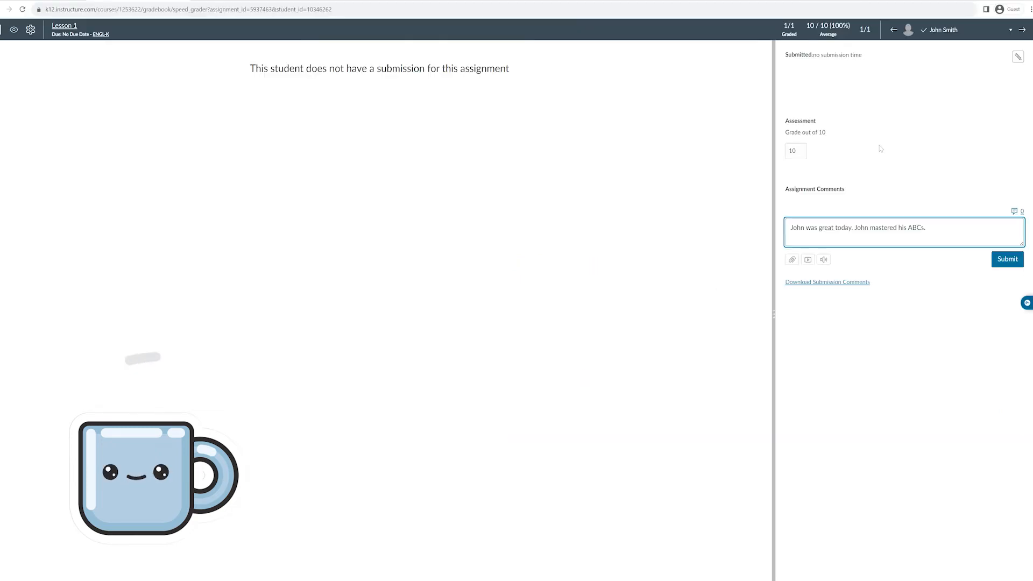
left_click(1012, 263)
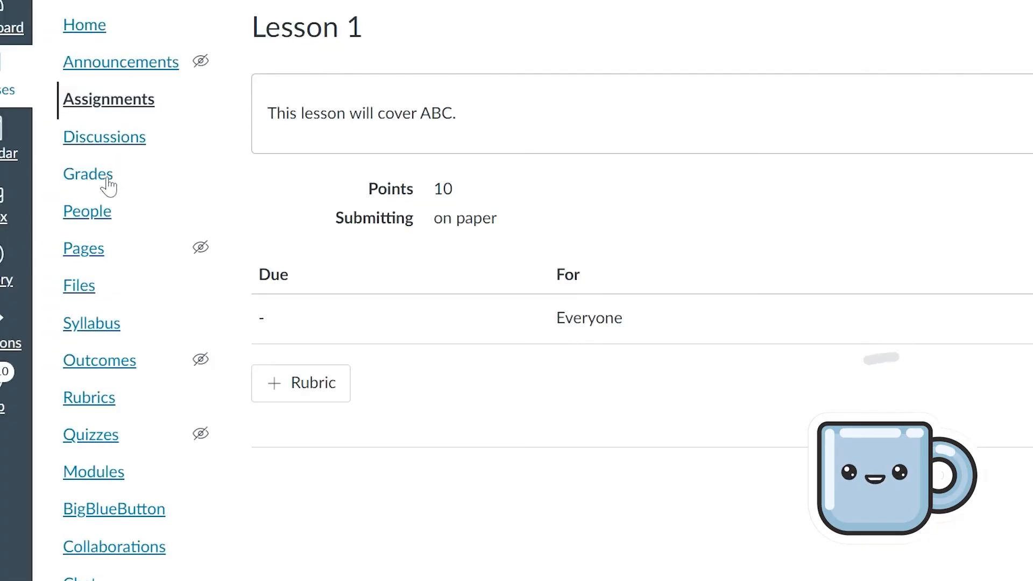
Check the Gradebook shows 10 for Lesson 1, then open ENGL-K Attendance
left_click(102, 178)
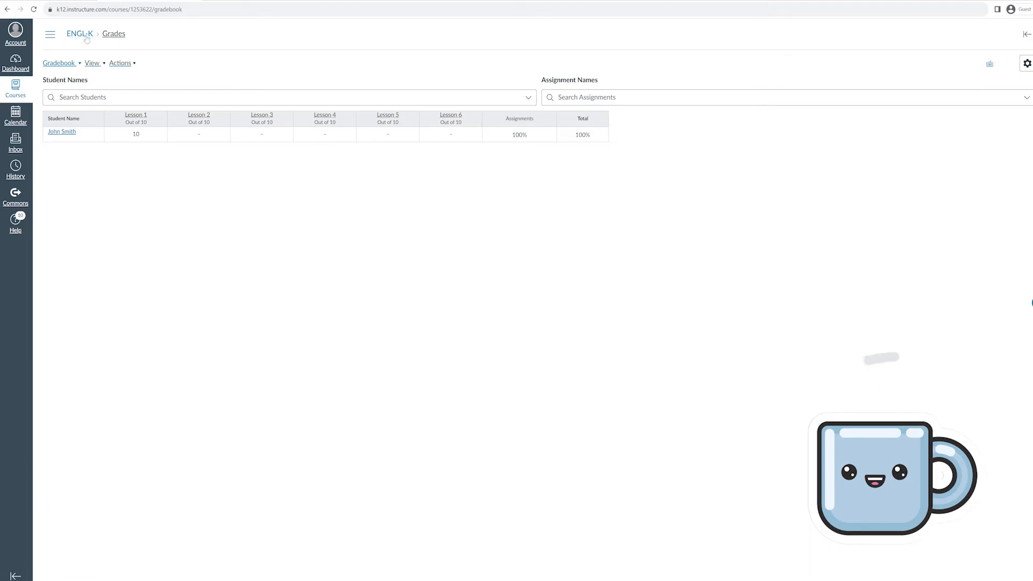
left_click(86, 36)
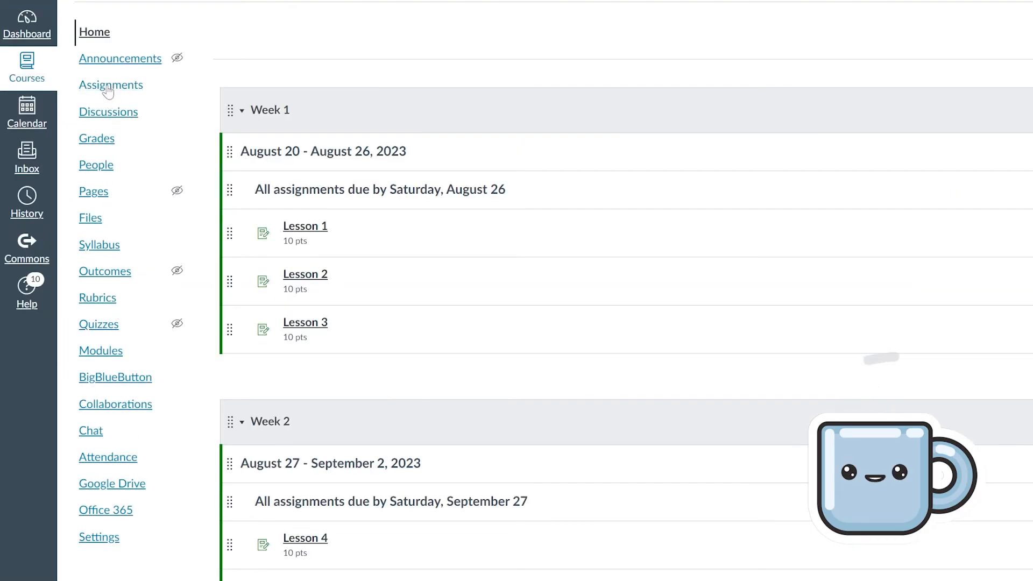
left_click(128, 466)
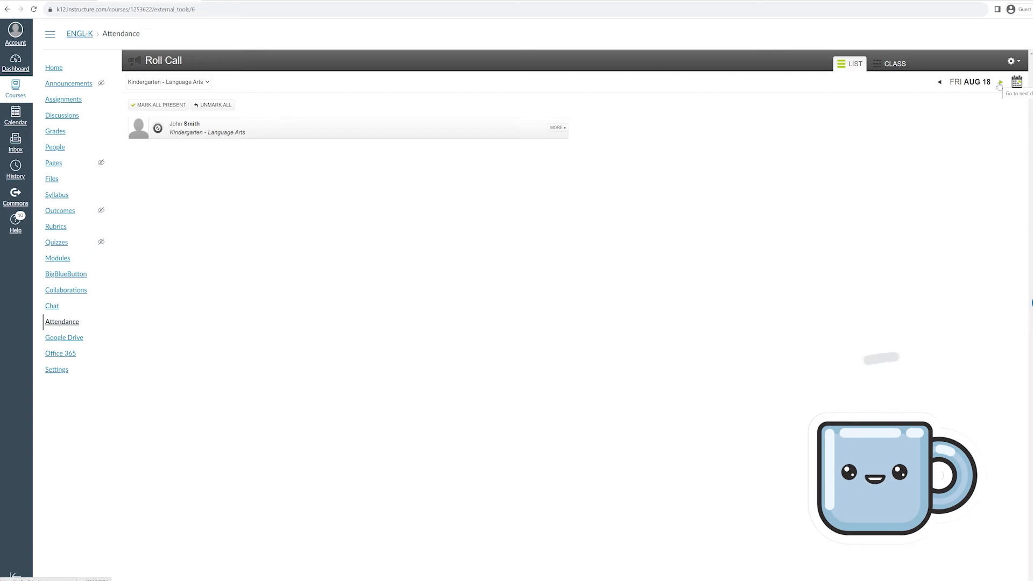
Mark the student Present for Fri Aug 18 in Roll Call and return to the course home
left_click(556, 129)
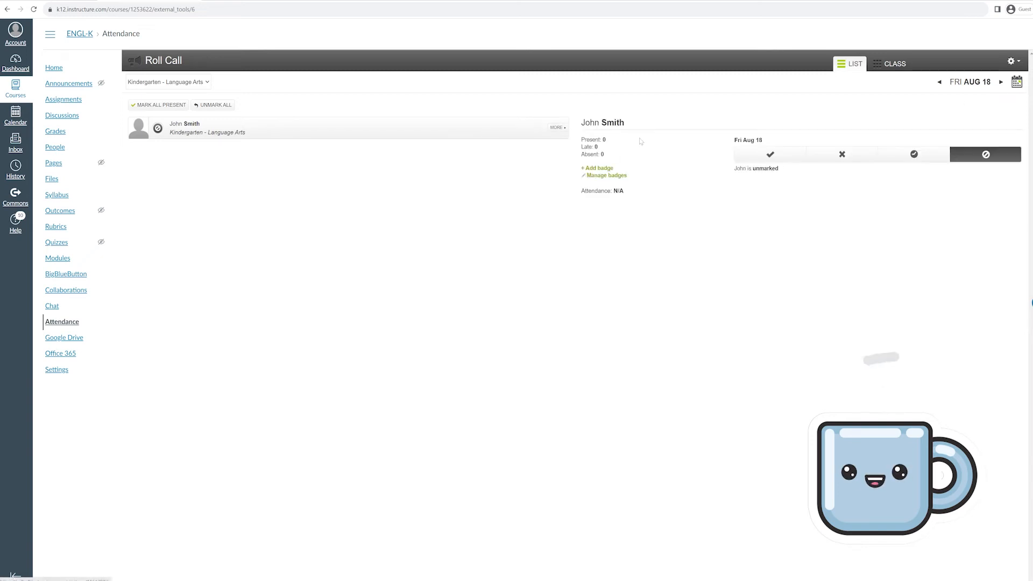
left_click(775, 158)
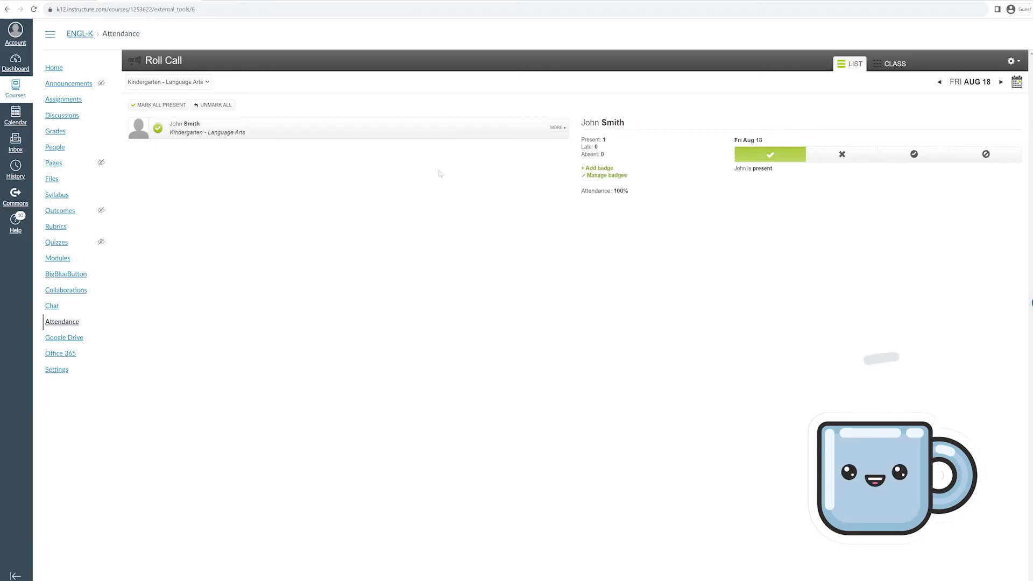
left_click(54, 68)
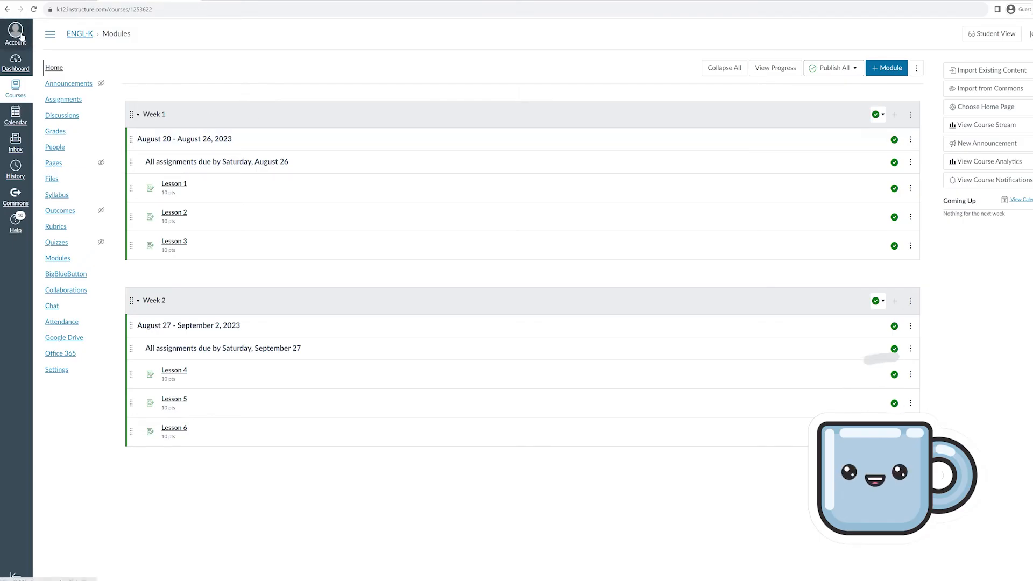
Display the QR for Mobile Login code, sign in to Canvas Teacher, and open Kindergarten - Language Arts
left_click(22, 37)
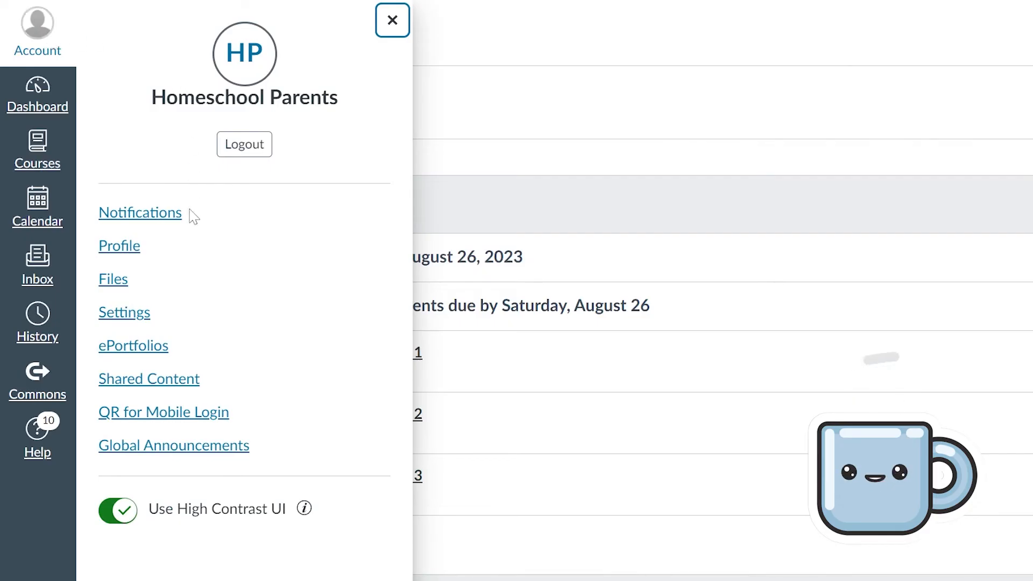
left_click(165, 415)
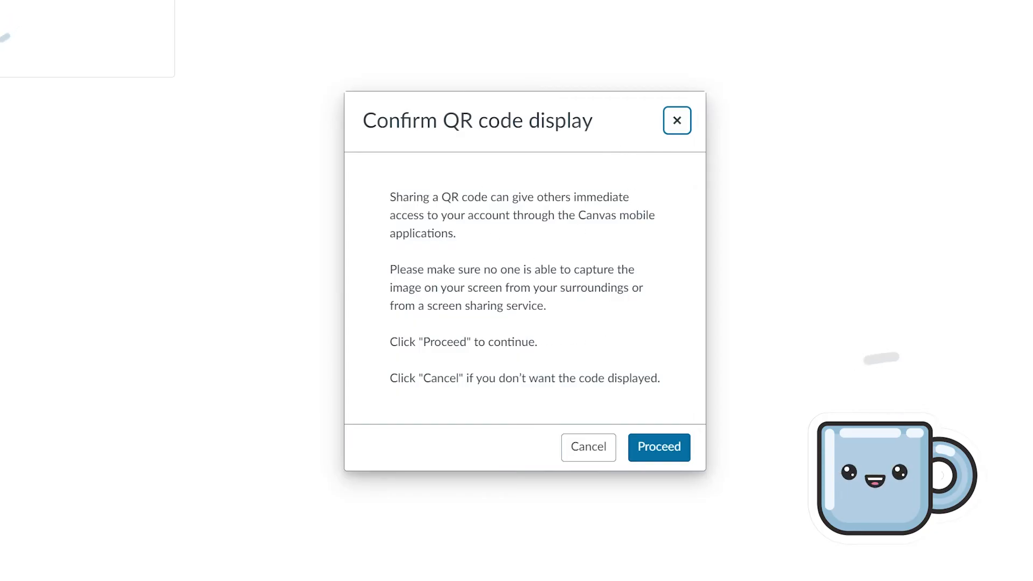
left_click(655, 447)
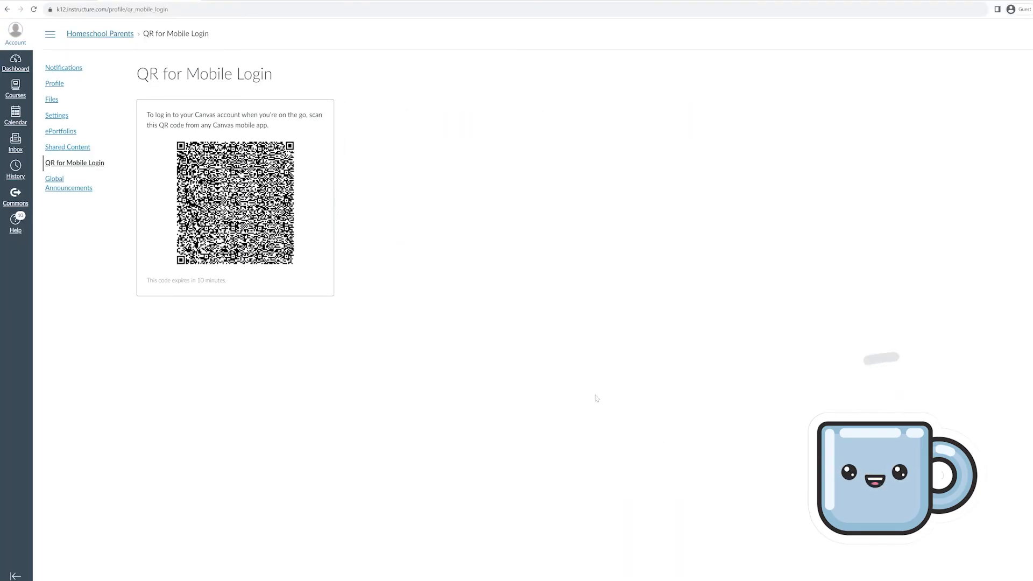
left_click_drag(154, 282, 227, 287)
left_click(227, 285)
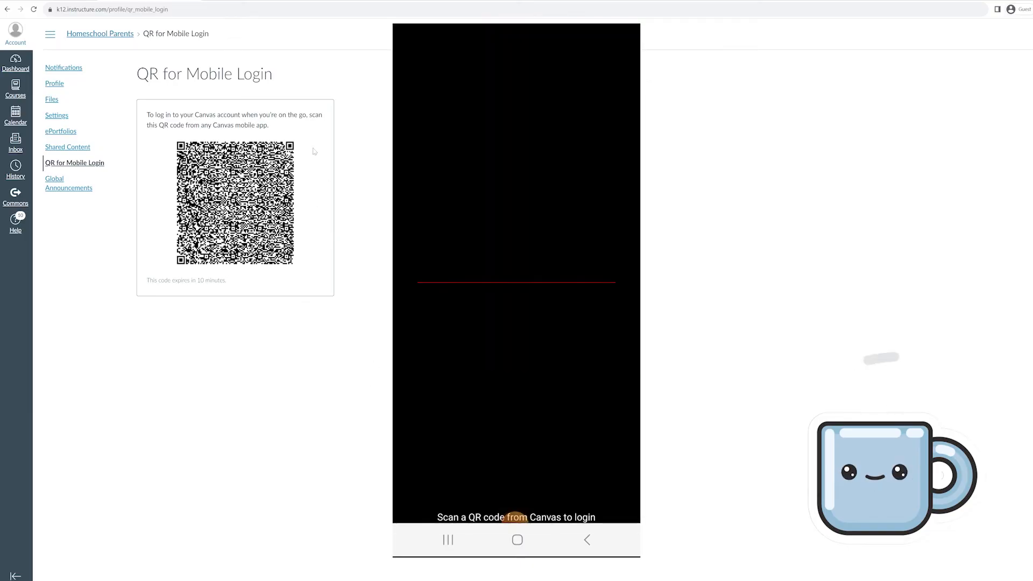
left_click_drag(140, 120, 337, 288)
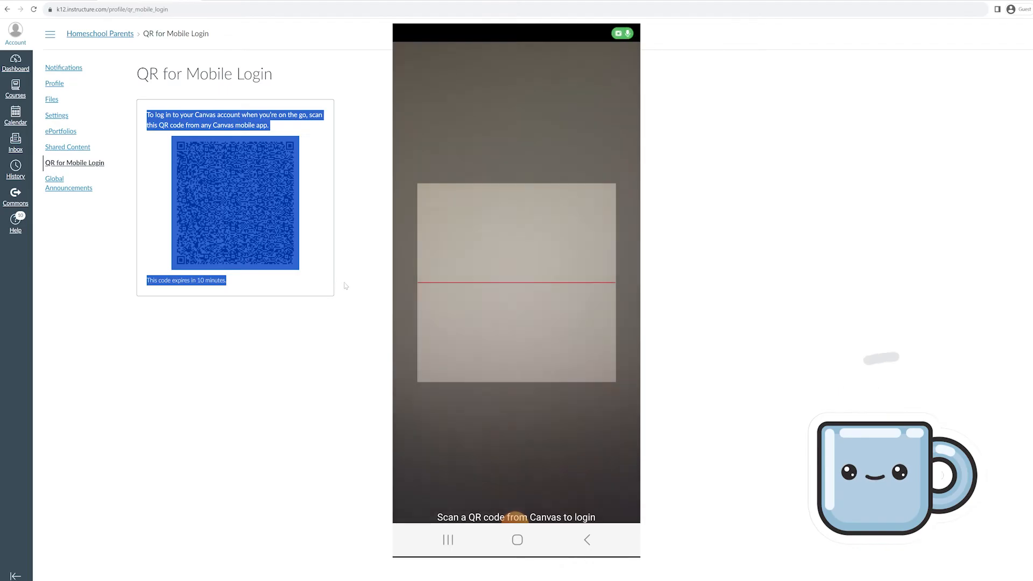
left_click(375, 282)
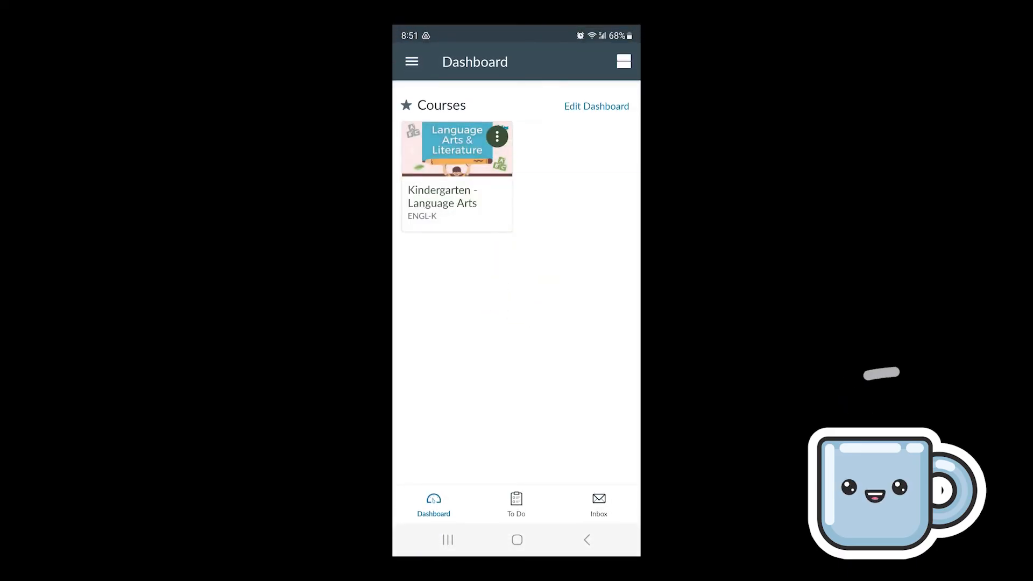
left_click(457, 188)
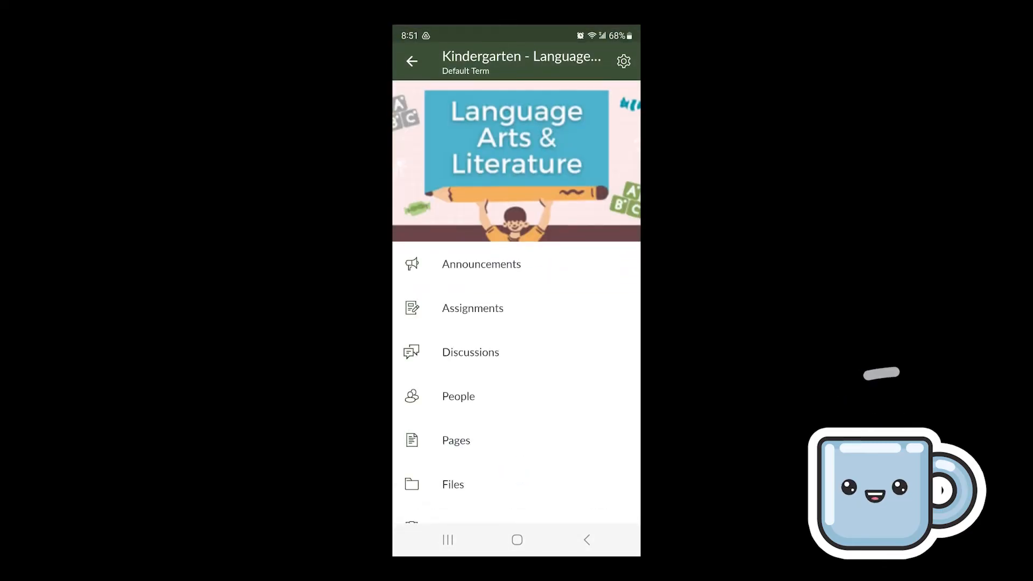
Open the student's Lesson 3 submission from the course Modules in Canvas Teacher
scroll(516, 323, "down", 2)
scroll(516, 323, "down", 5)
left_click(461, 389)
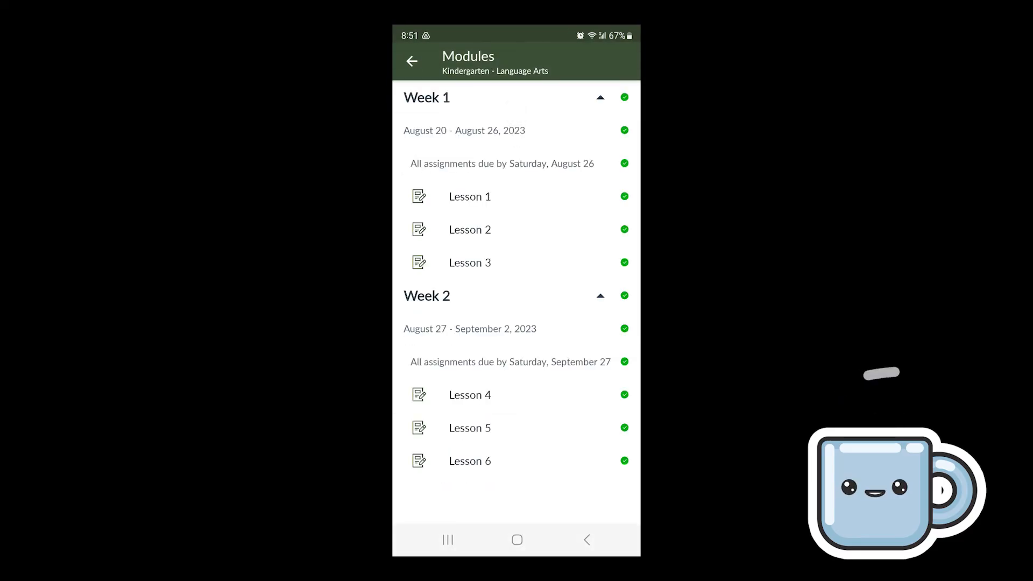
left_click(469, 263)
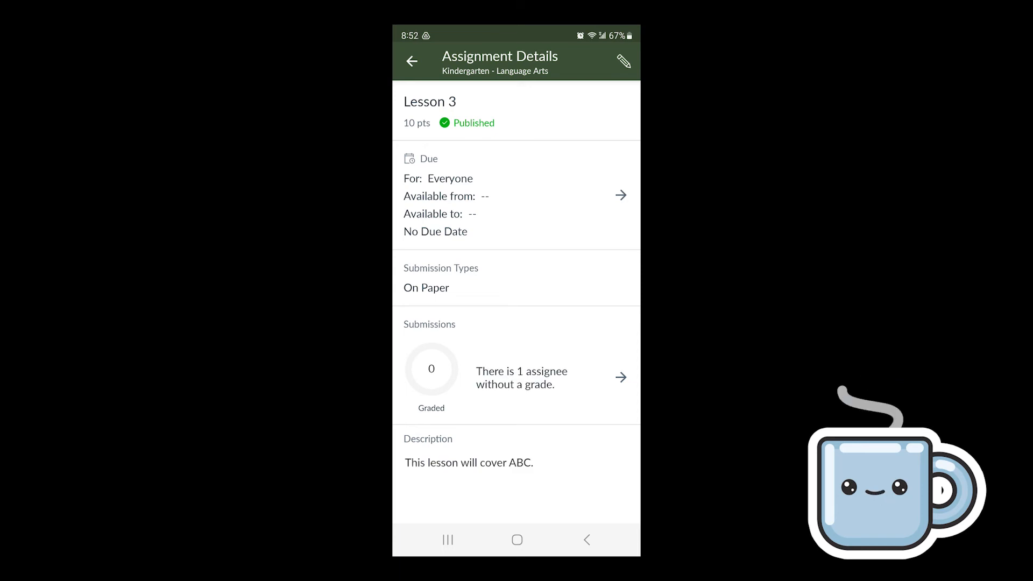
left_click(621, 378)
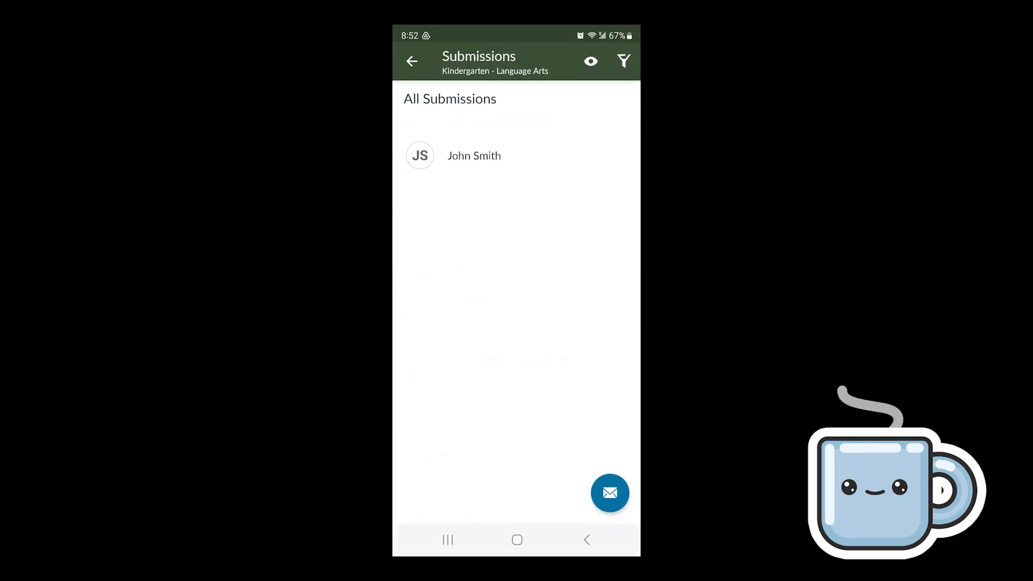
left_click(473, 155)
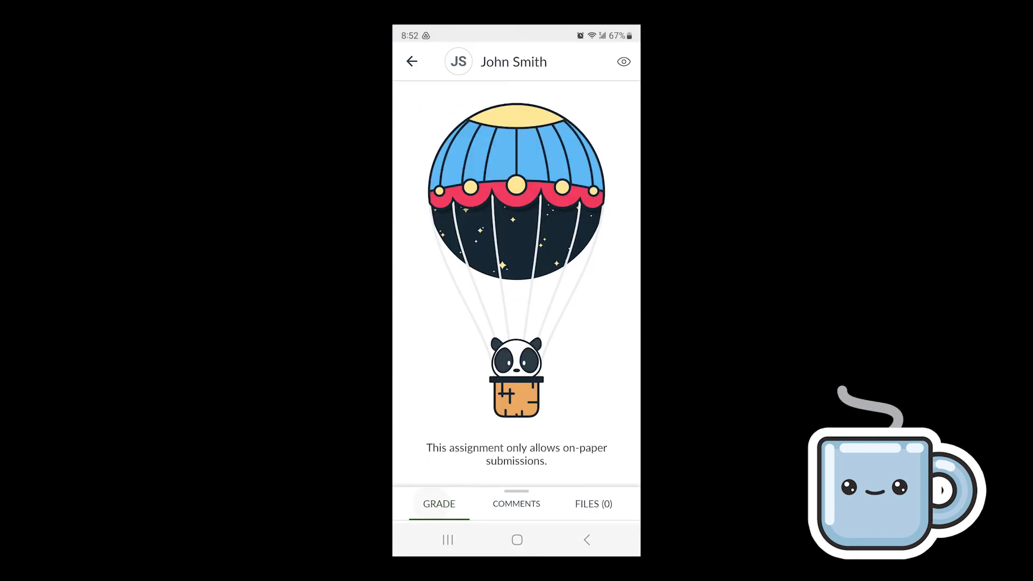
Slide the student's Lesson 3 grade to 10 and return to the course menu
left_click(439, 504)
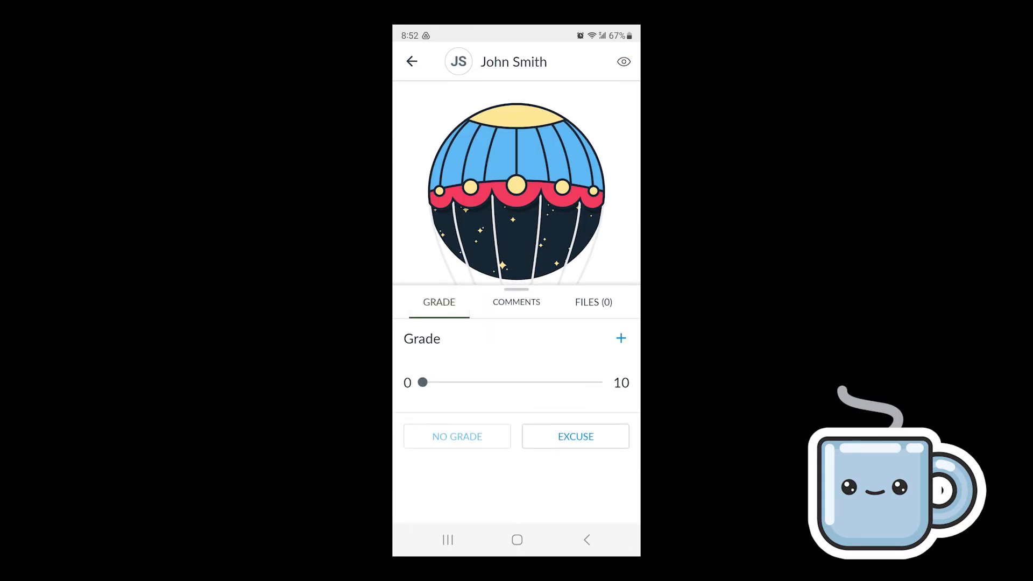
left_click_drag(422, 382, 602, 382)
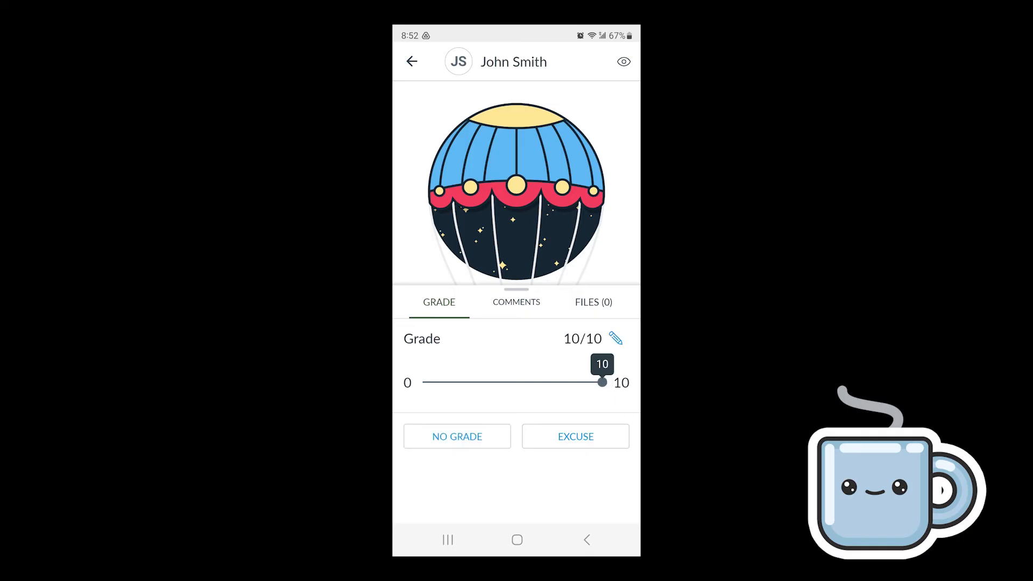
left_click(411, 62)
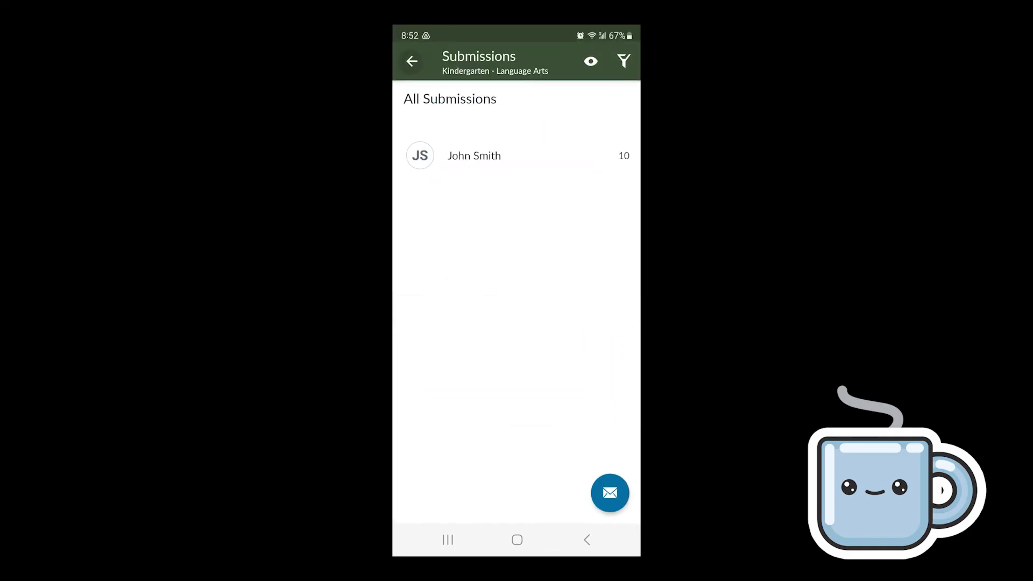
left_click(412, 62)
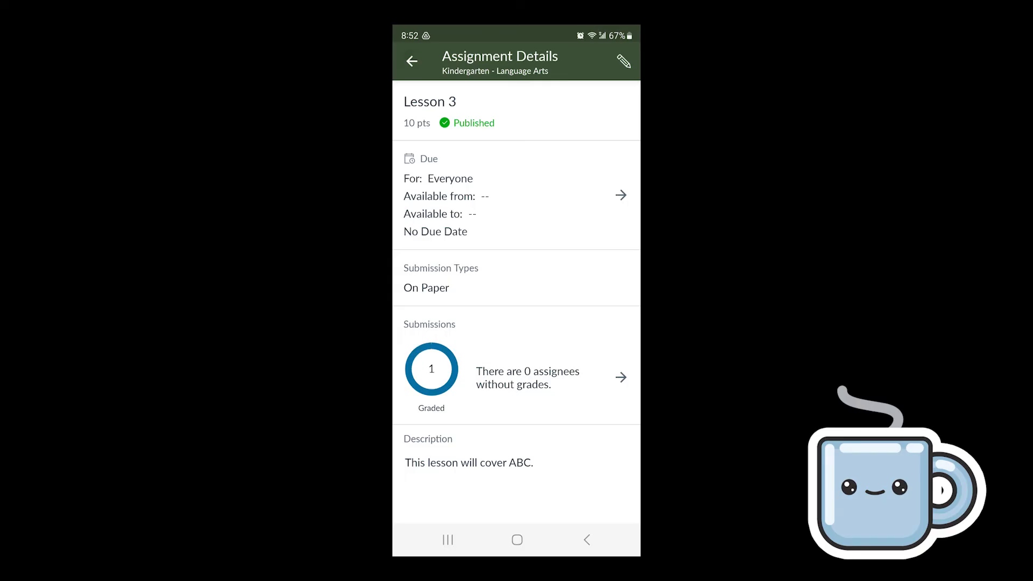
left_click(412, 61)
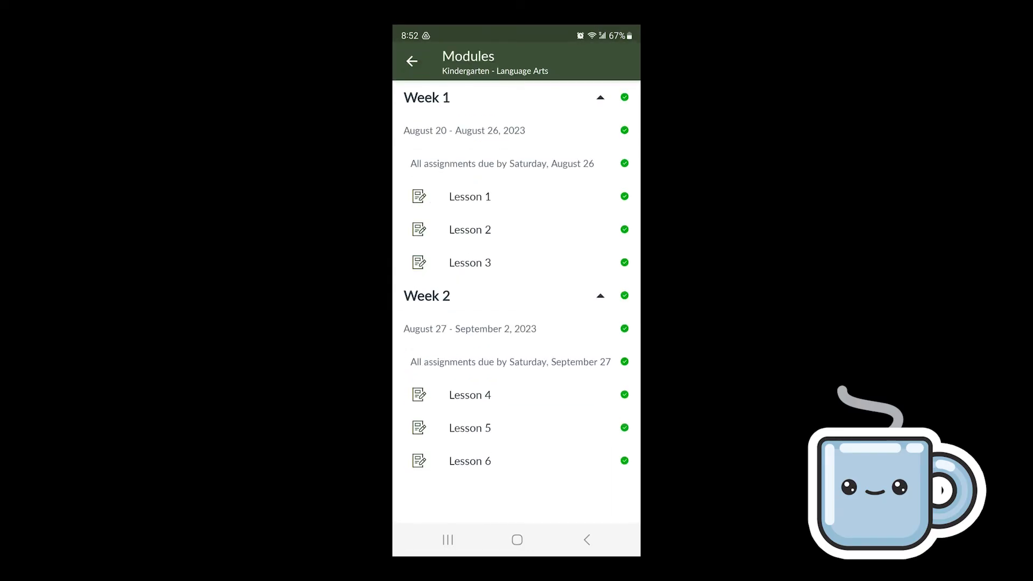
left_click(412, 61)
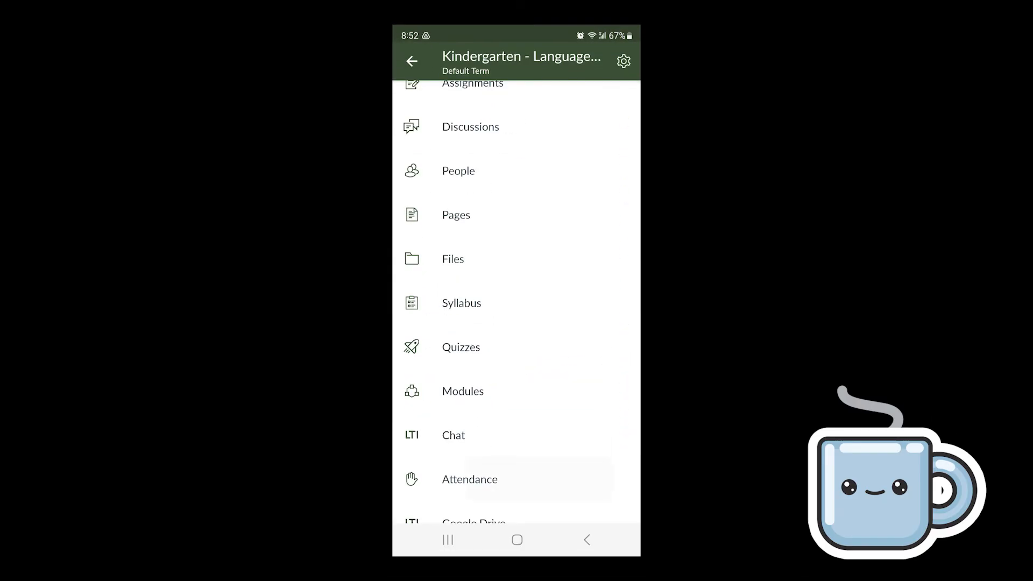
Mark all students present in the Aug 20, 2023 attendance, then go back to the course menu
left_click(469, 479)
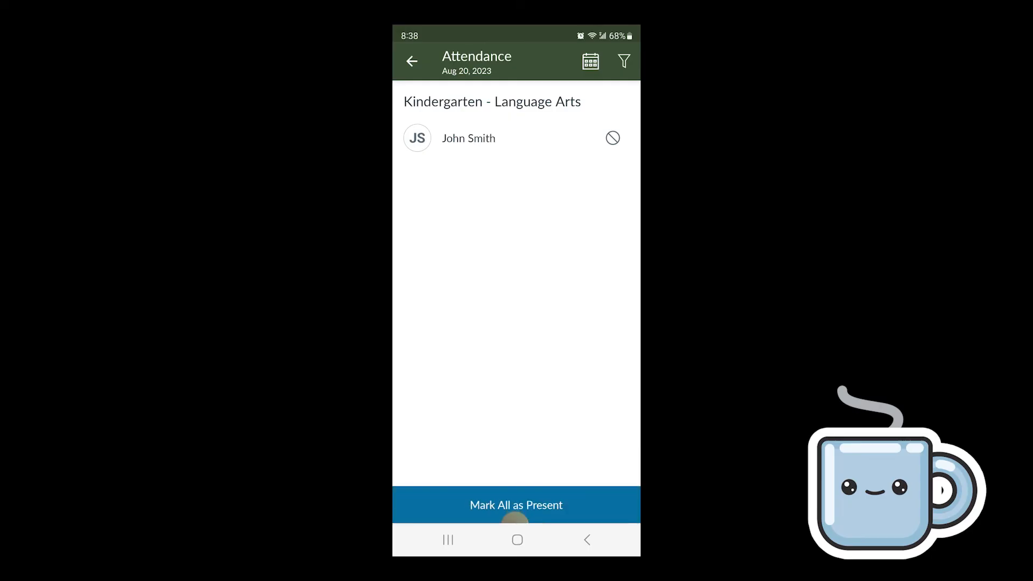
left_click(515, 518)
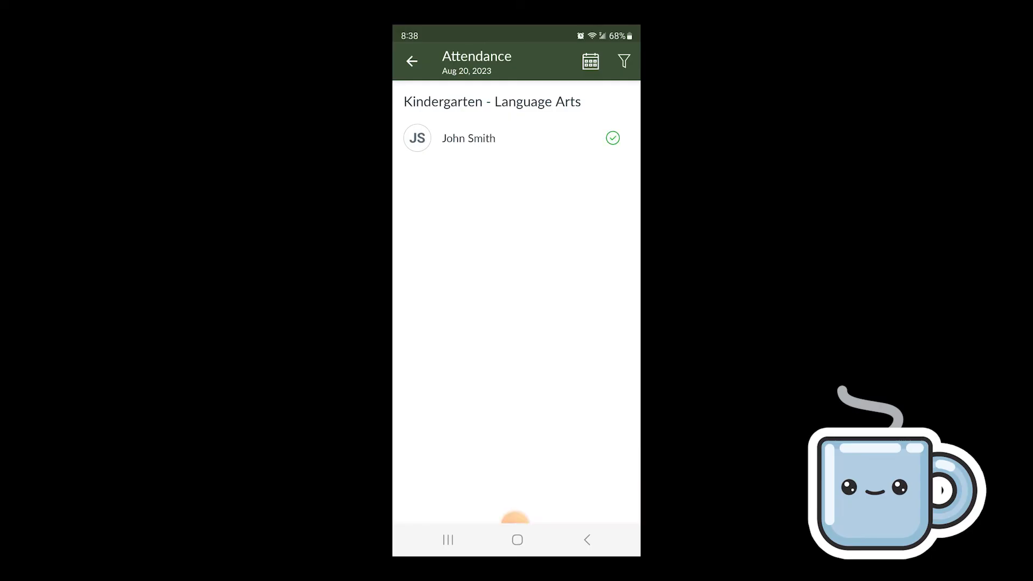
left_click(412, 61)
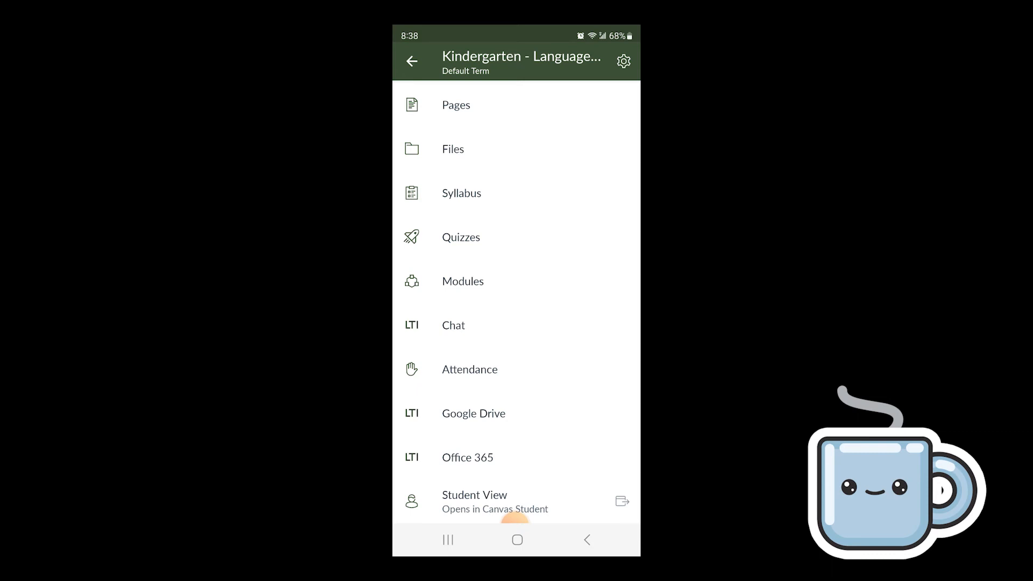
scroll(514, 518, "up", 5)
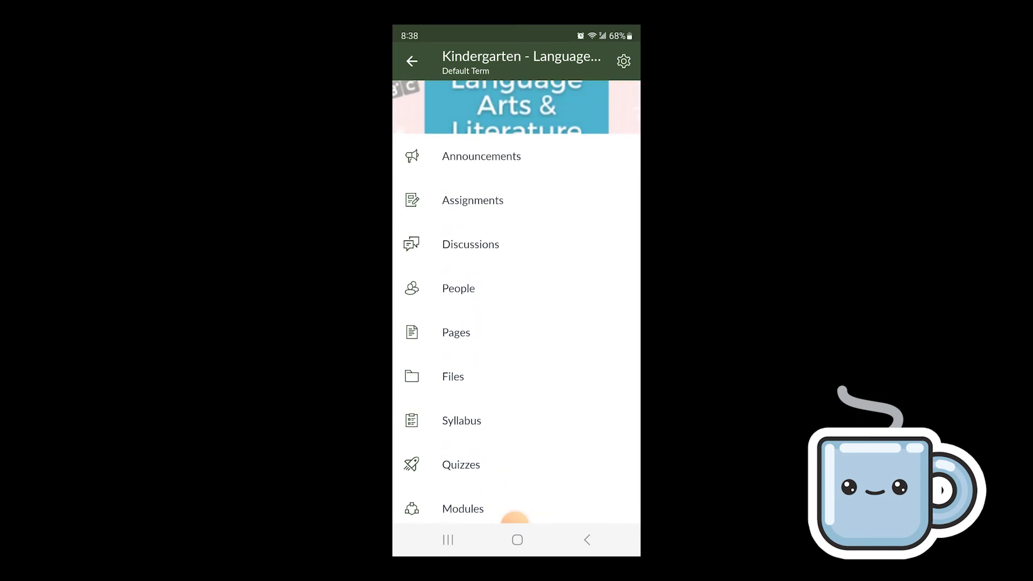
scroll(515, 519, "down", 5)
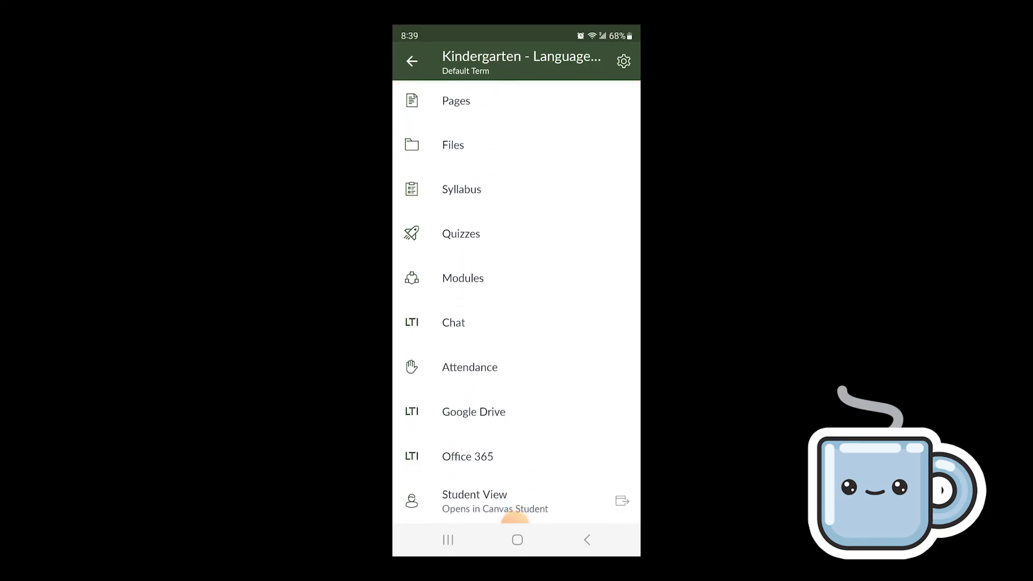
scroll(515, 518, "up", 10)
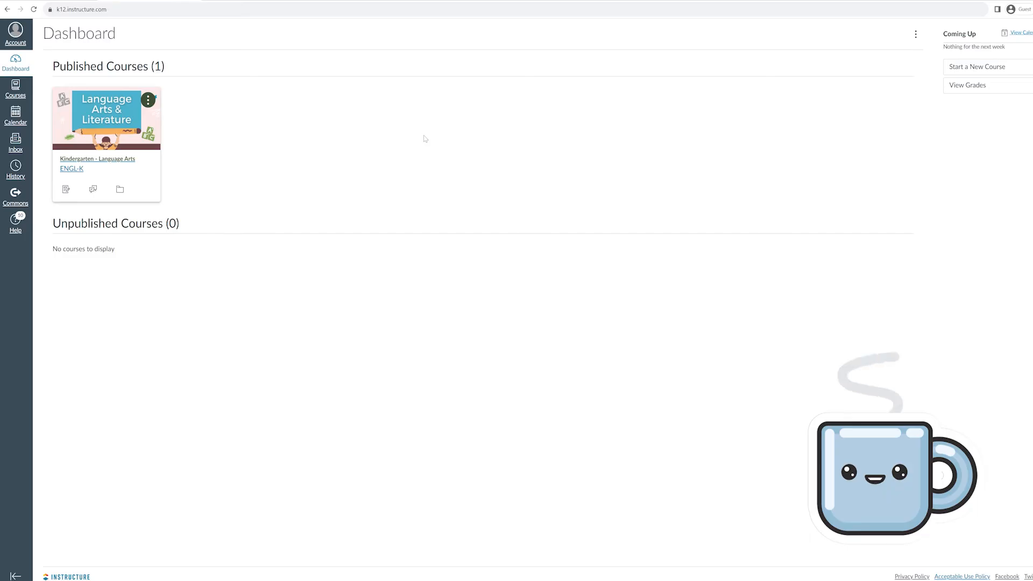
Start a new course from the Dashboard and name it 'Kindergarten - Math'
left_click(973, 74)
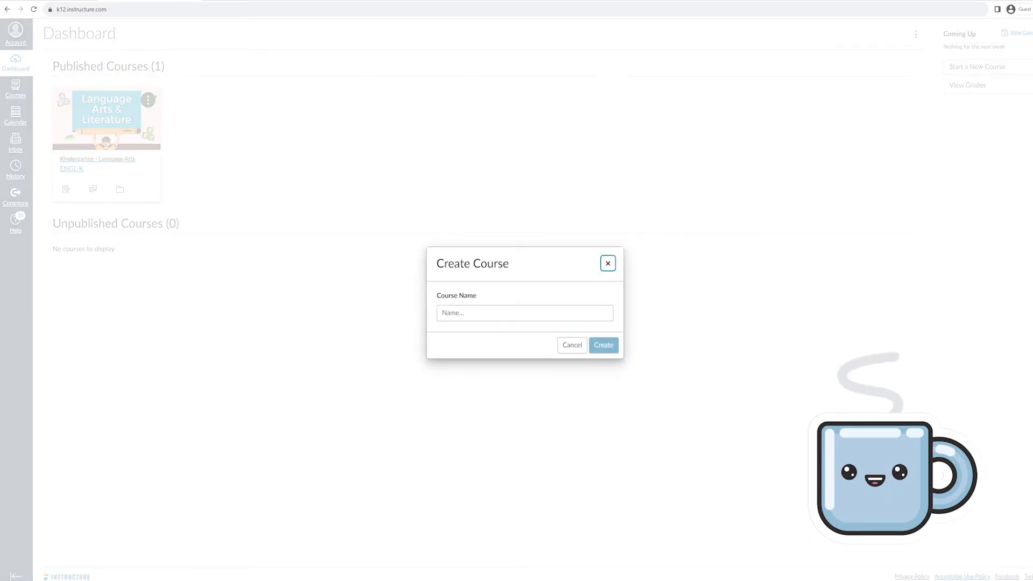
type("Kinder")
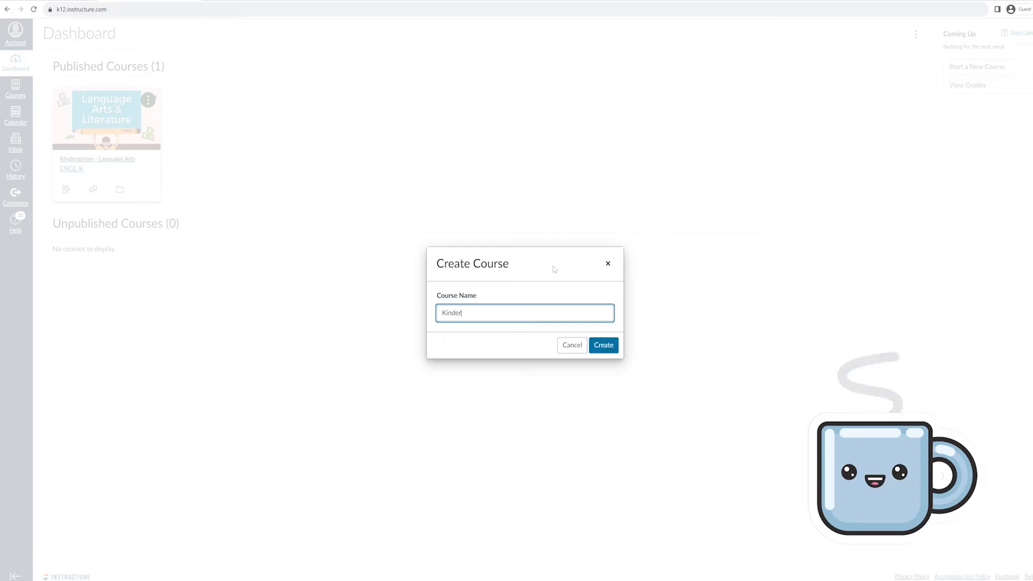
type("garten - Math")
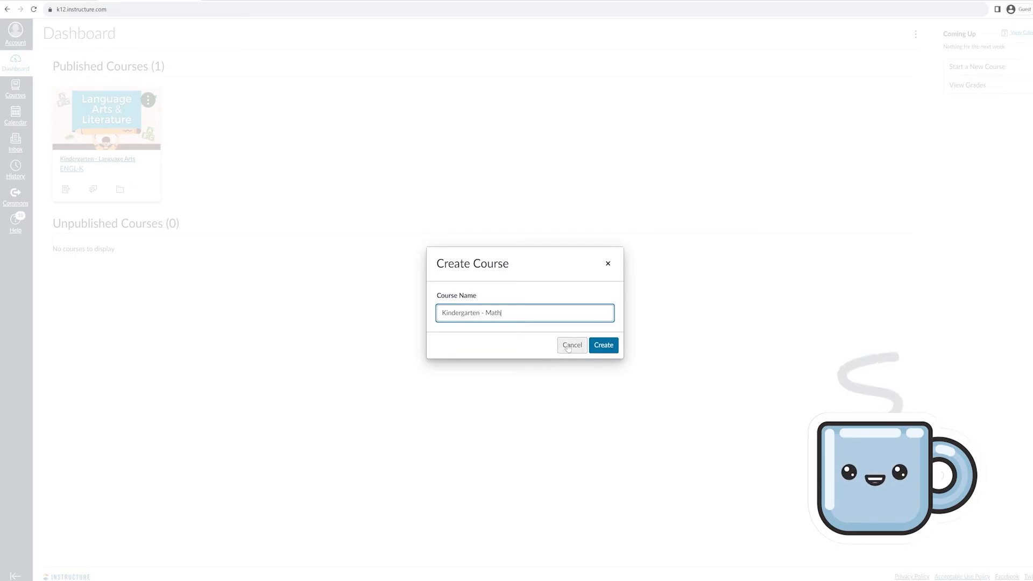
left_click(604, 344)
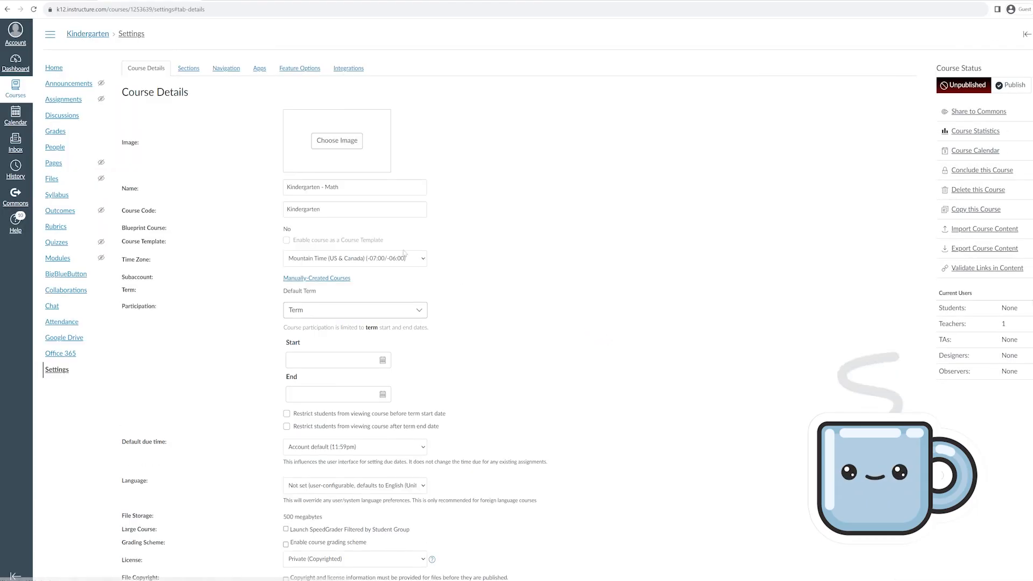
Change the course code to Math-K and set 4.png as the course image
left_click_drag(329, 210, 251, 208)
type("Math-K")
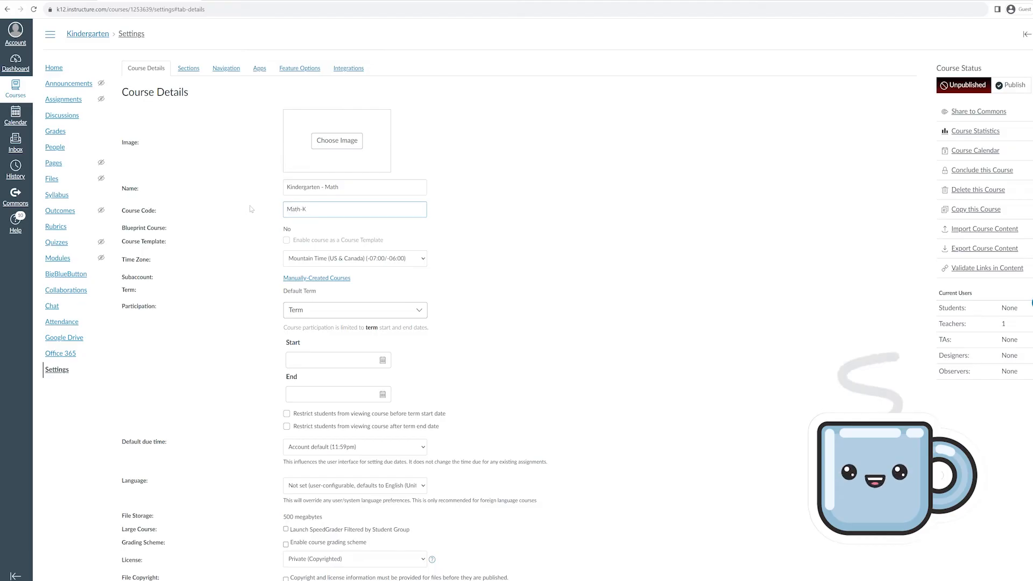
left_click(331, 150)
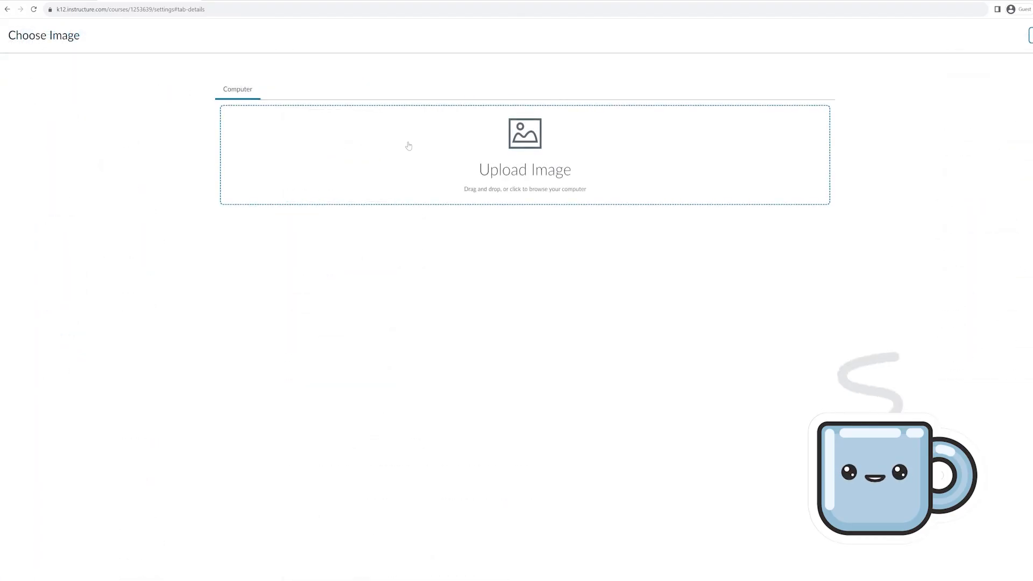
left_click(409, 145)
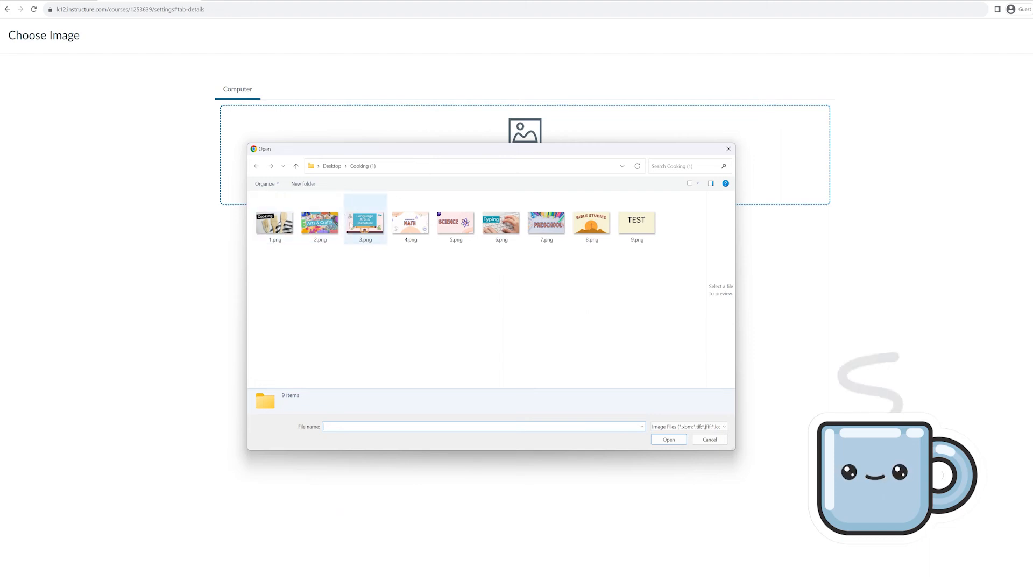
left_click(407, 225)
left_click(667, 439)
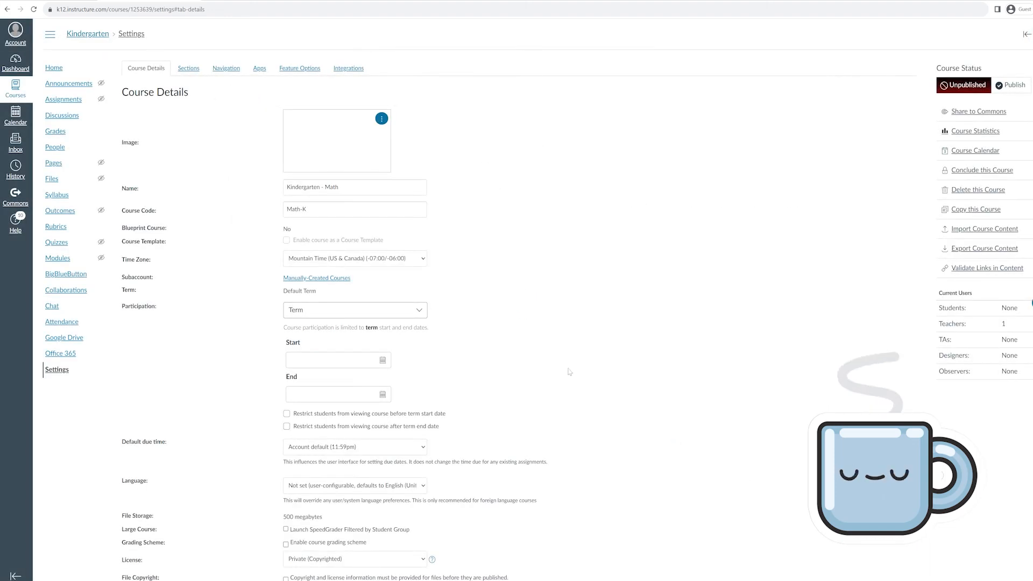
Set the course time zone to Pacific Time
left_click(400, 261)
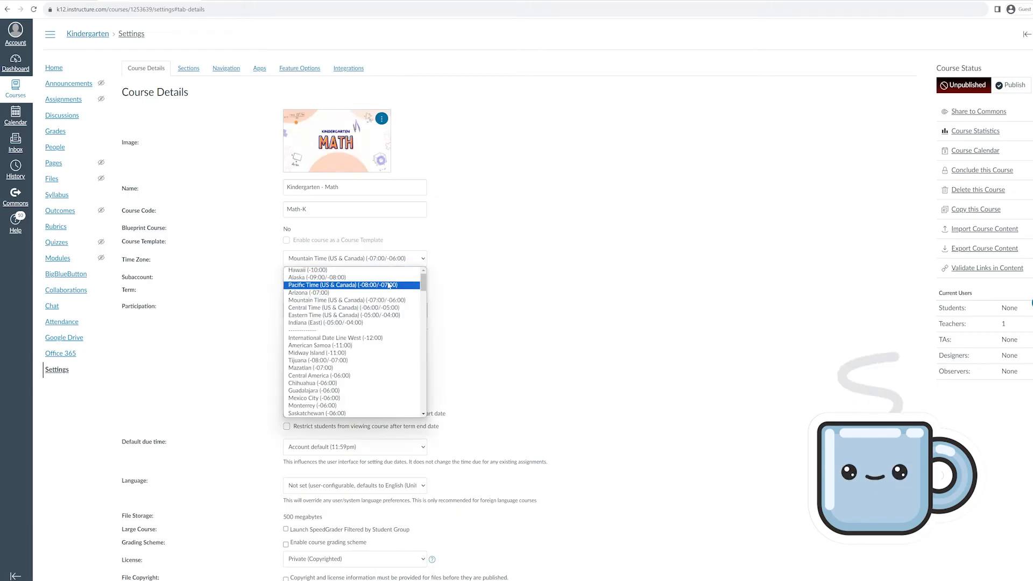
left_click(353, 285)
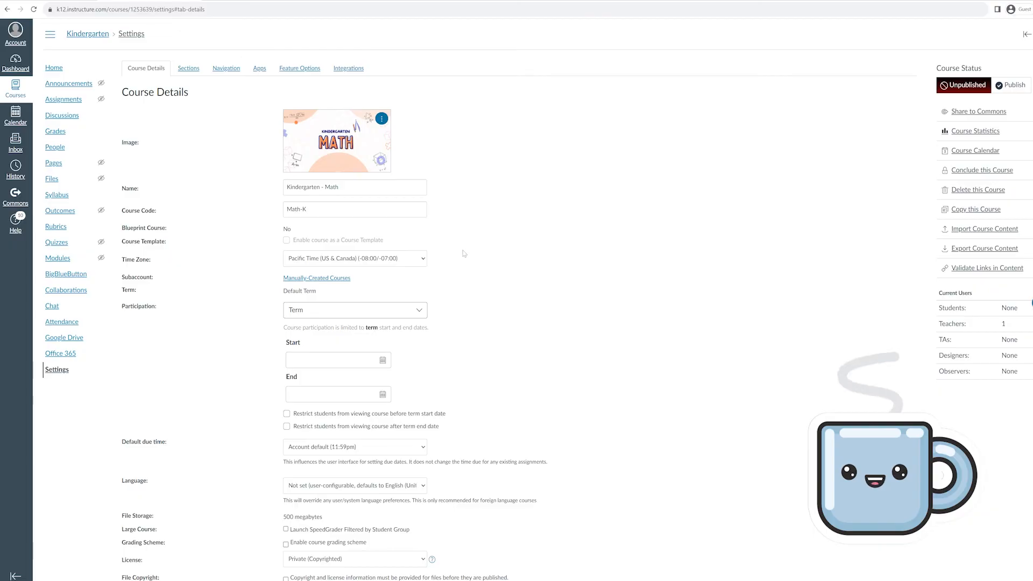
scroll(464, 254, "down", 5)
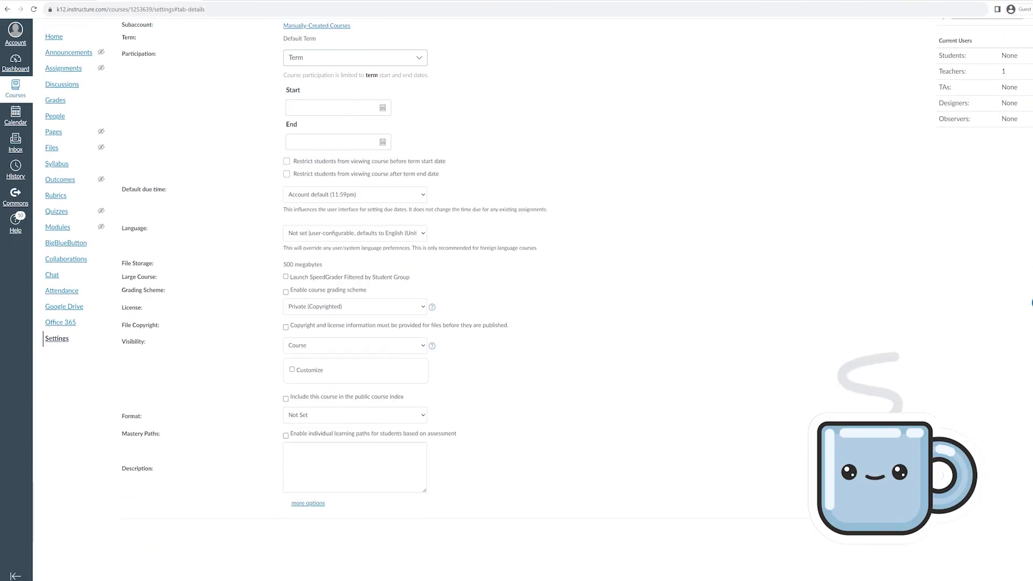
left_click(307, 503)
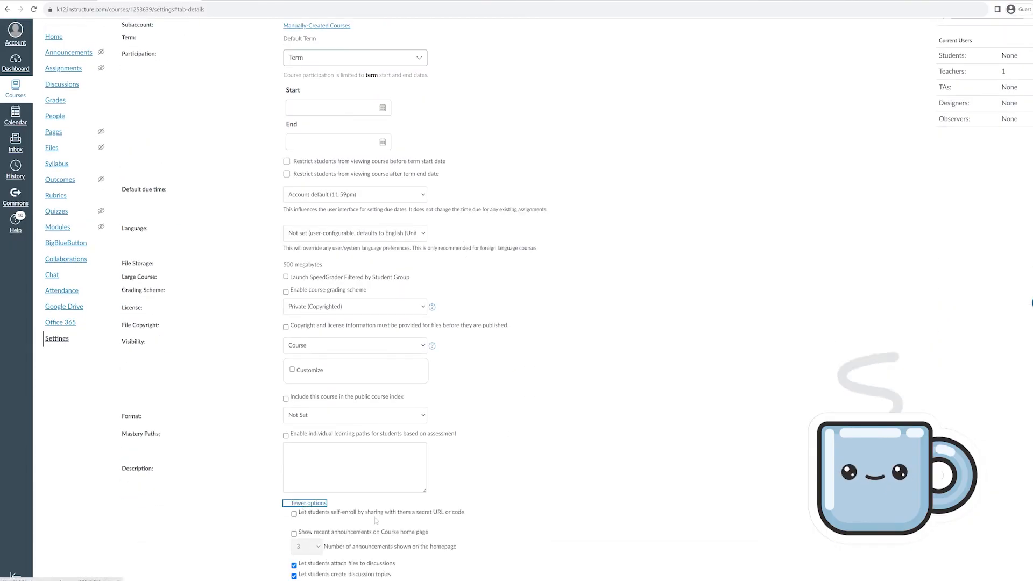
left_click(323, 505)
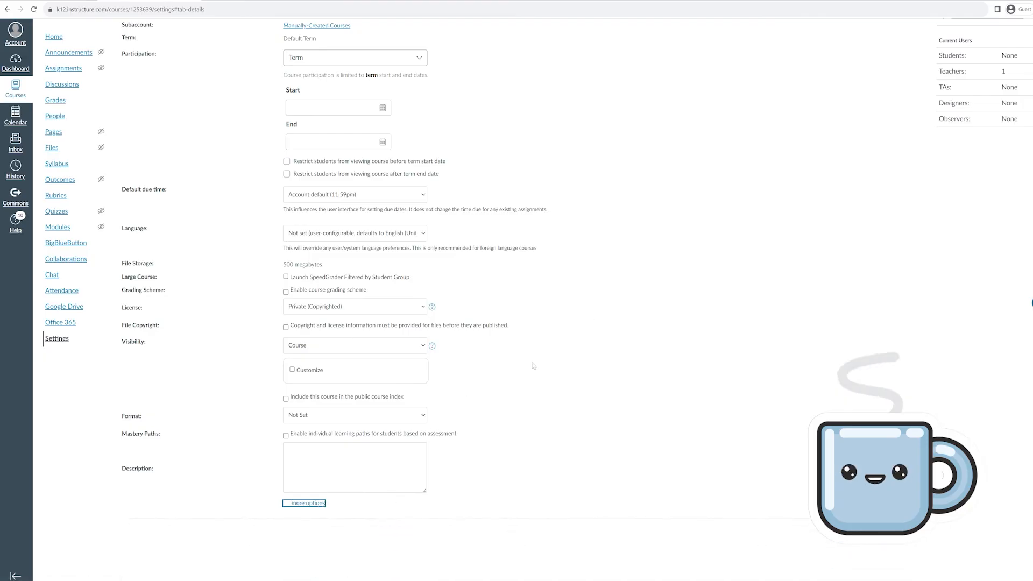
scroll(634, 345, "up", 5)
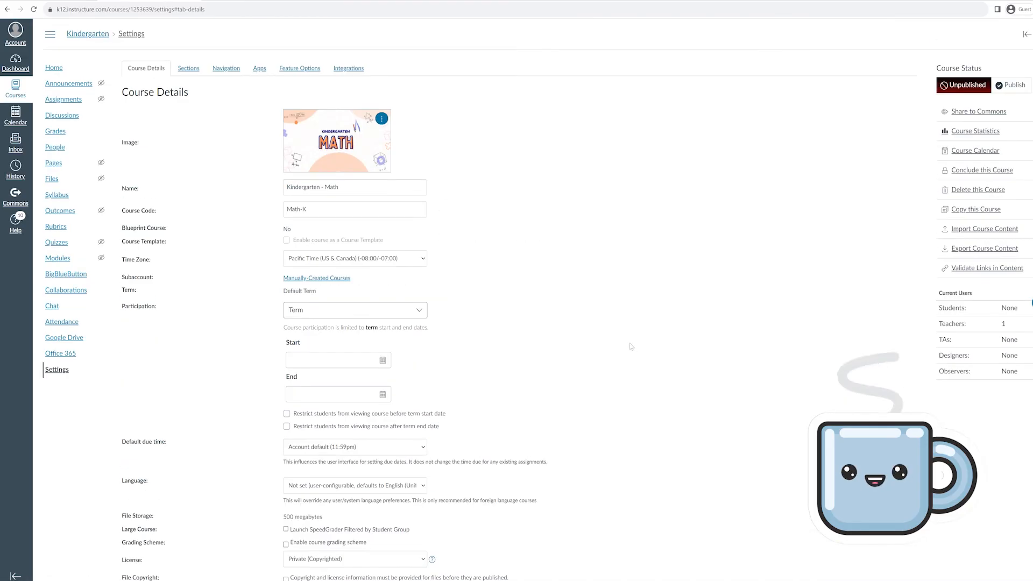
scroll(631, 346, "down", 5)
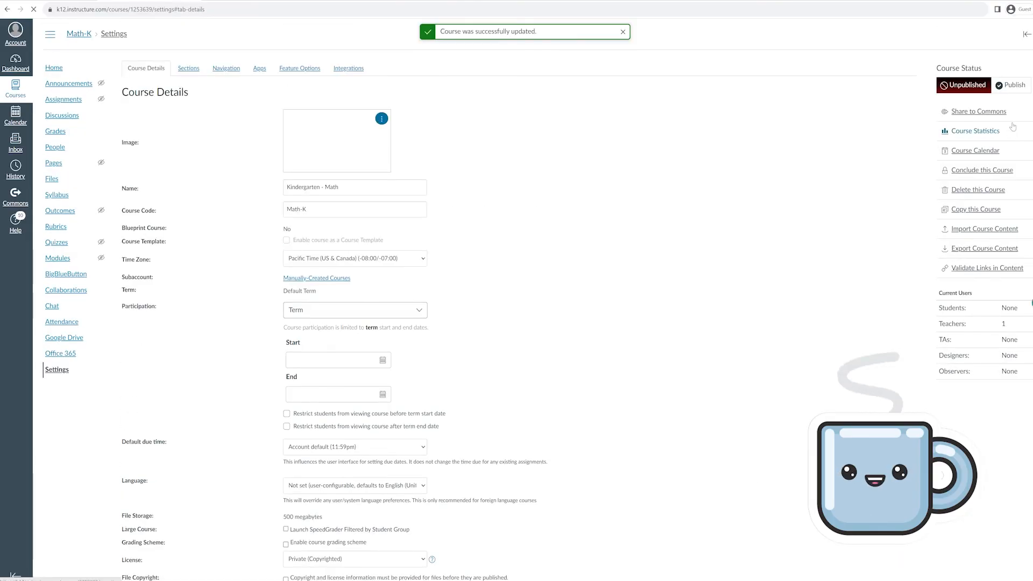
Publish the Math-K course and return to the Dashboard
left_click(1009, 89)
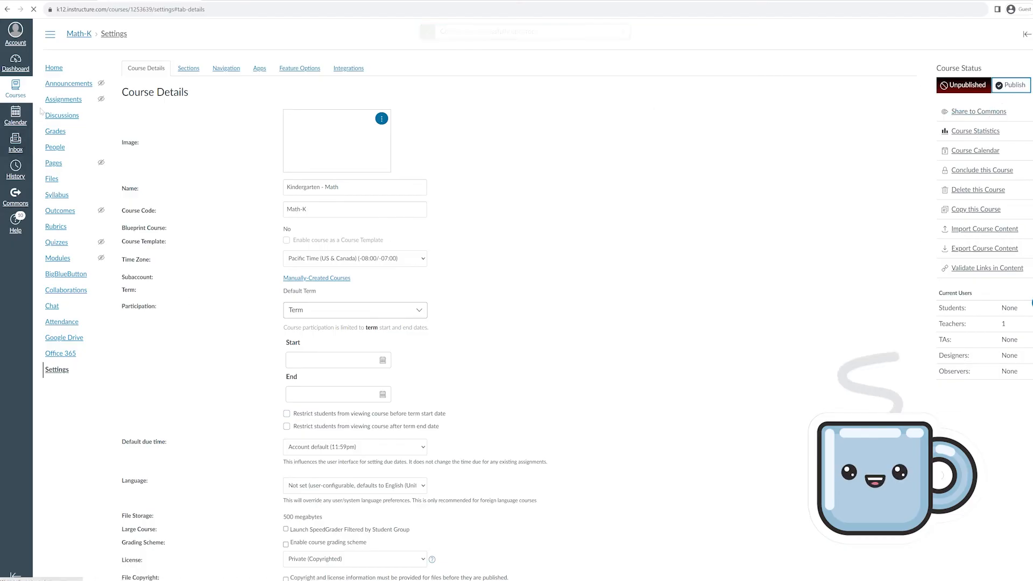
left_click(1014, 88)
left_click(15, 66)
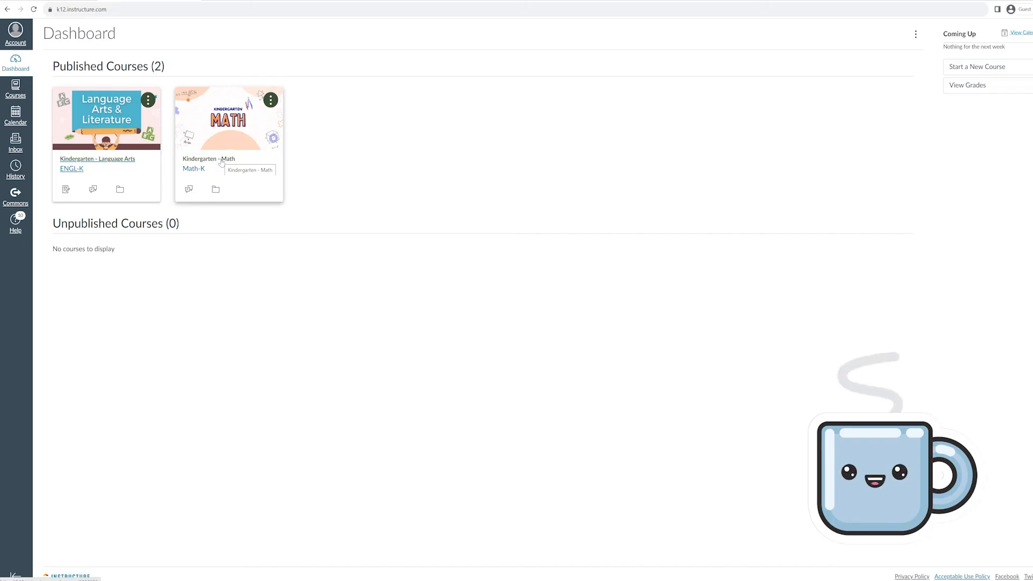
Add the student to Math-K People by login ID with the Student role
left_click(221, 163)
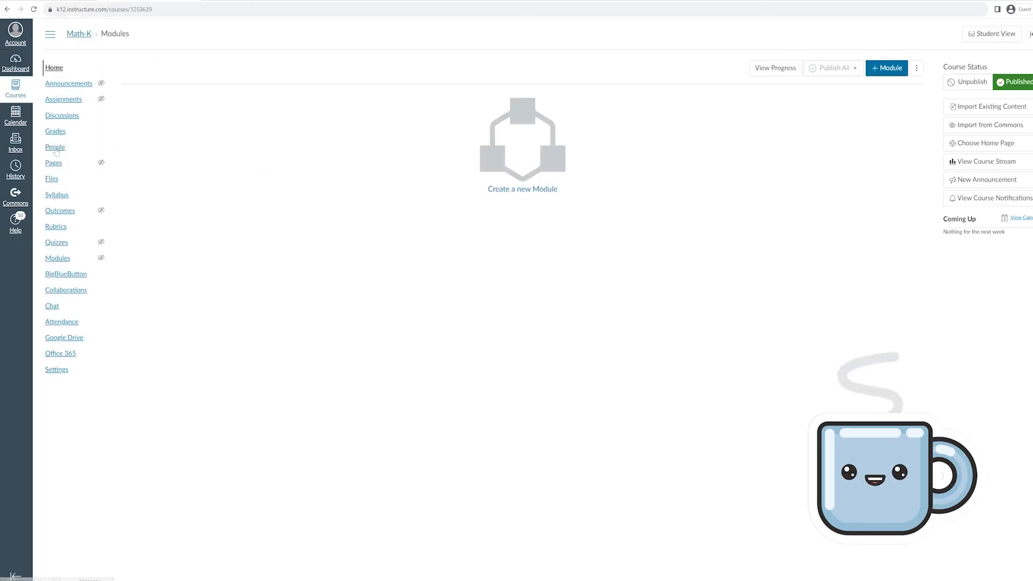
left_click(56, 151)
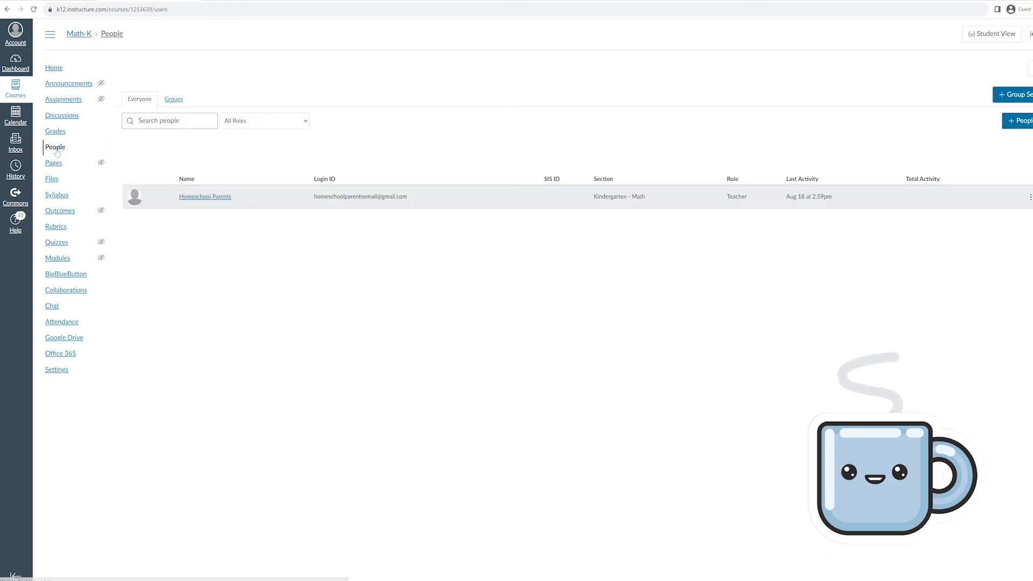
left_click(1013, 121)
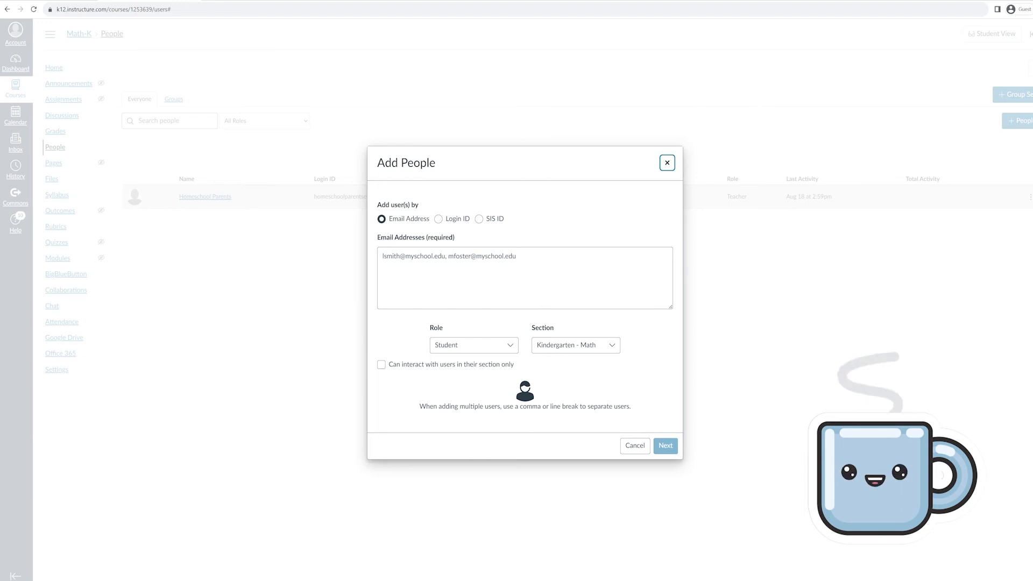
left_click(439, 219)
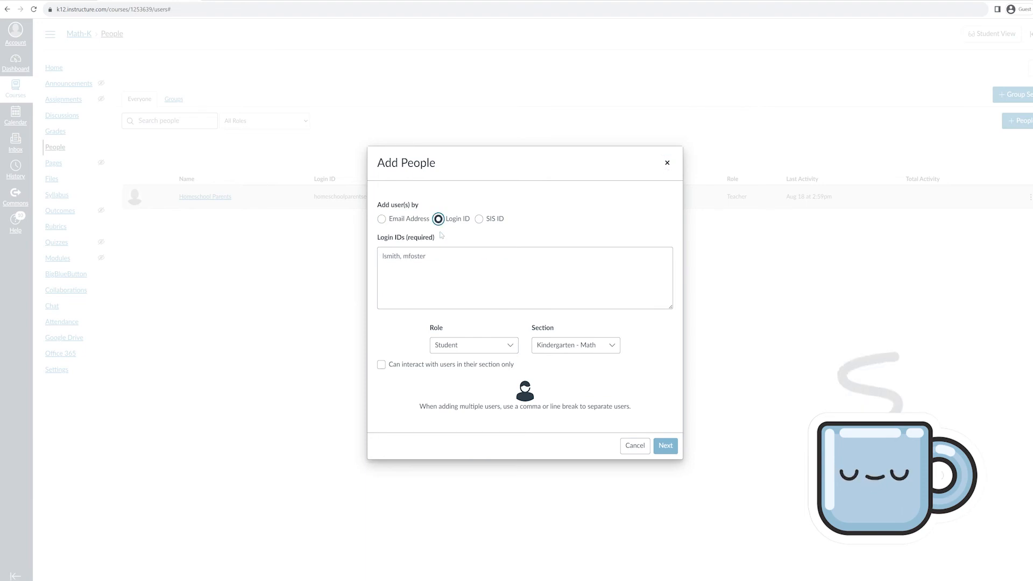
key("Tab")
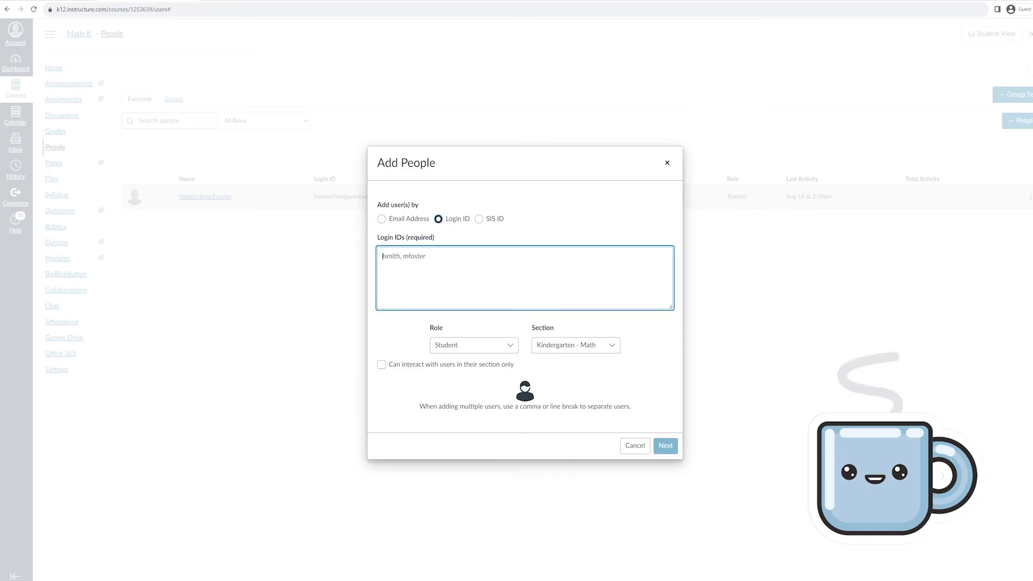
type("john.smith101")
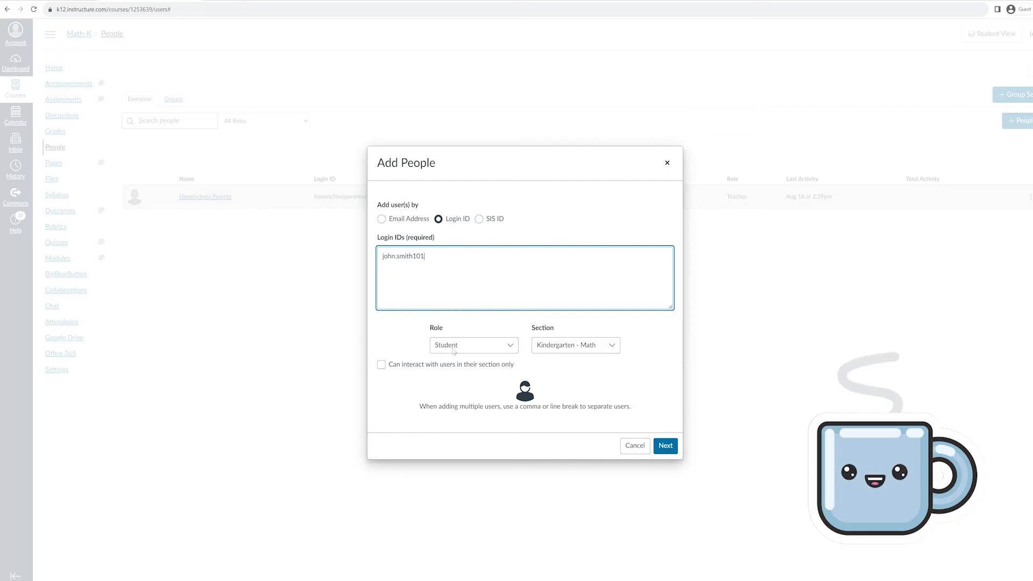
left_click(475, 351)
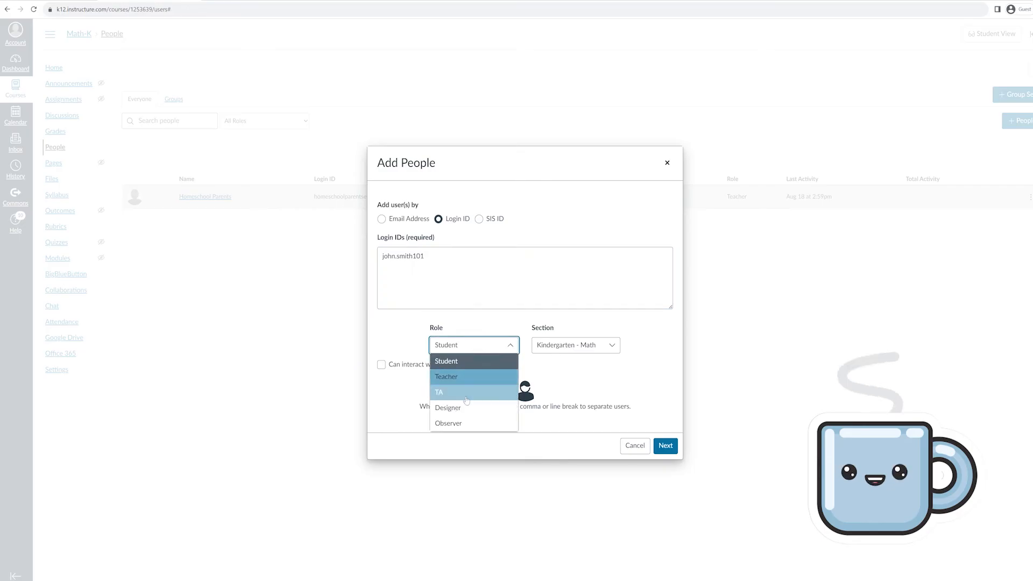
left_click(478, 350)
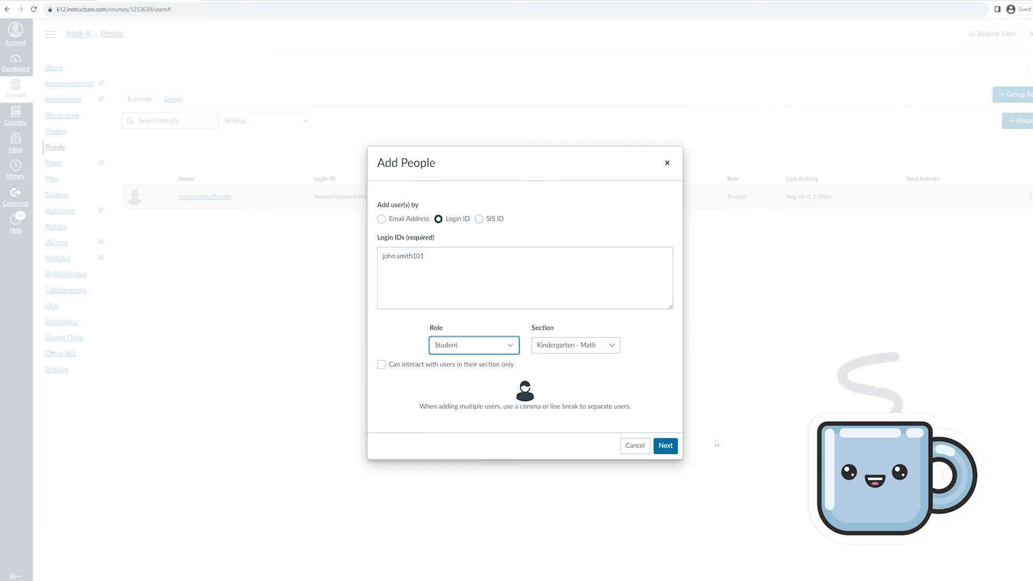
left_click(666, 446)
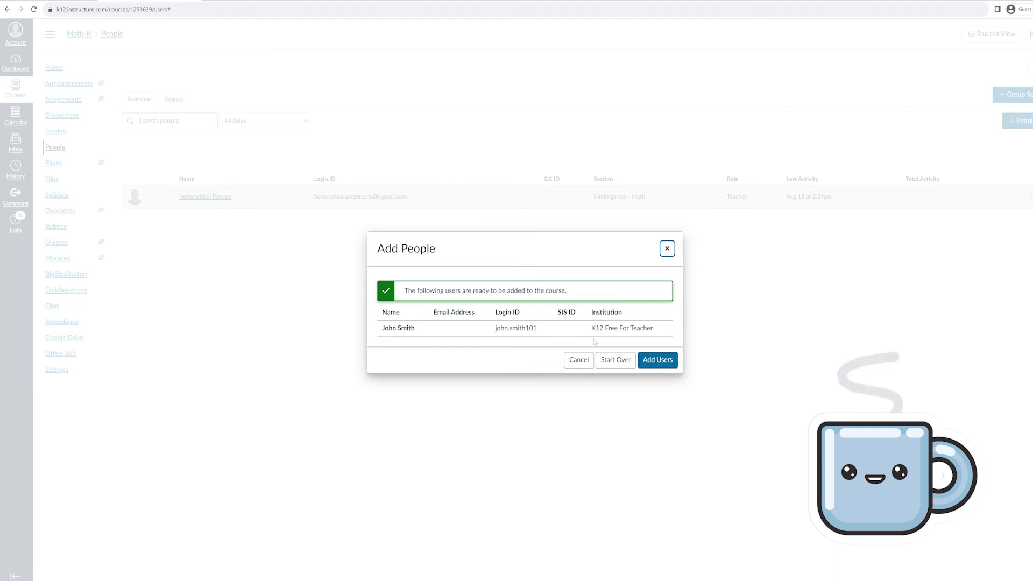
left_click(667, 362)
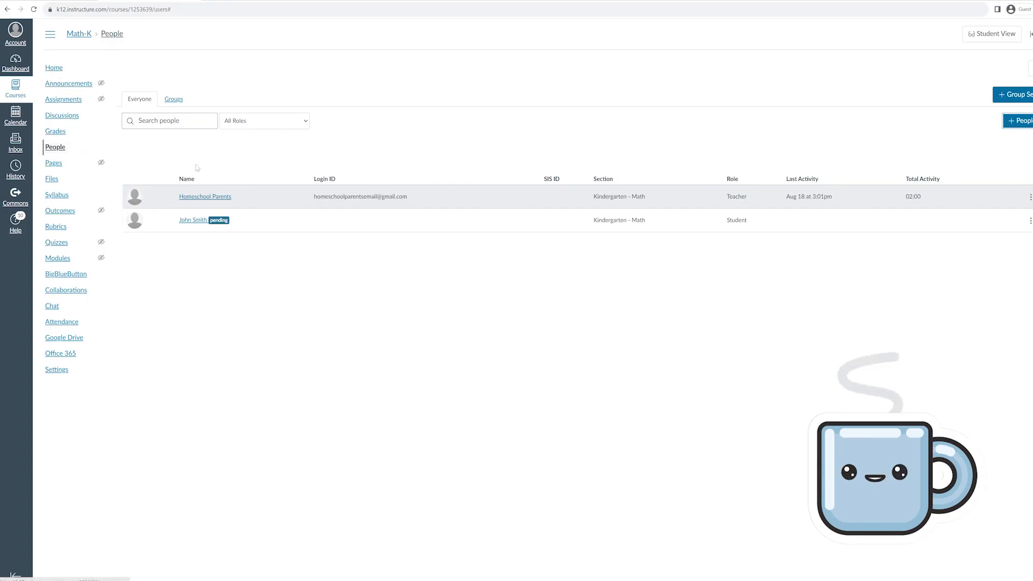
Create and publish 'Lesson 1', a 10-point assignment with On Paper submission
left_click(63, 99)
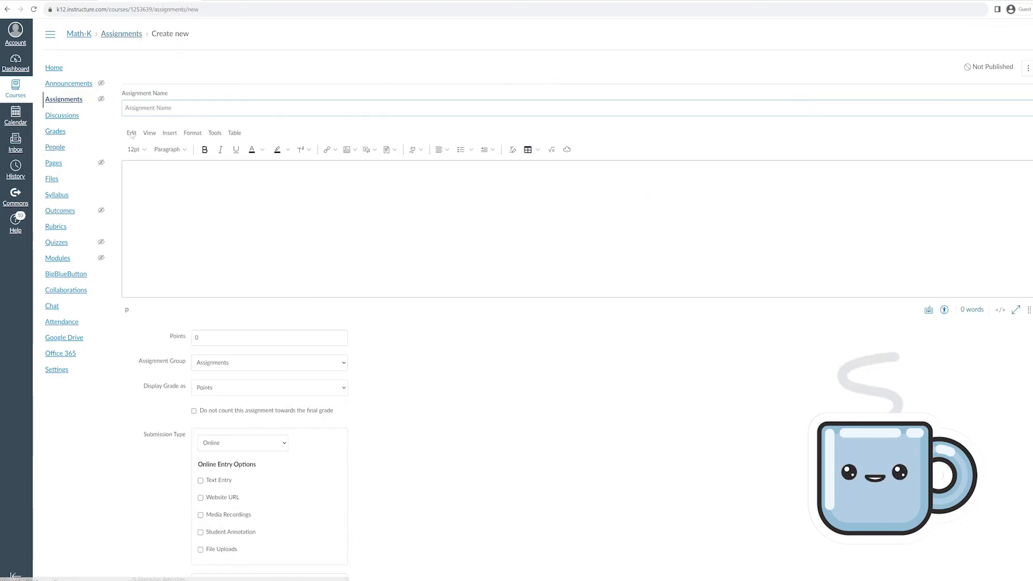
type("Lesson 1")
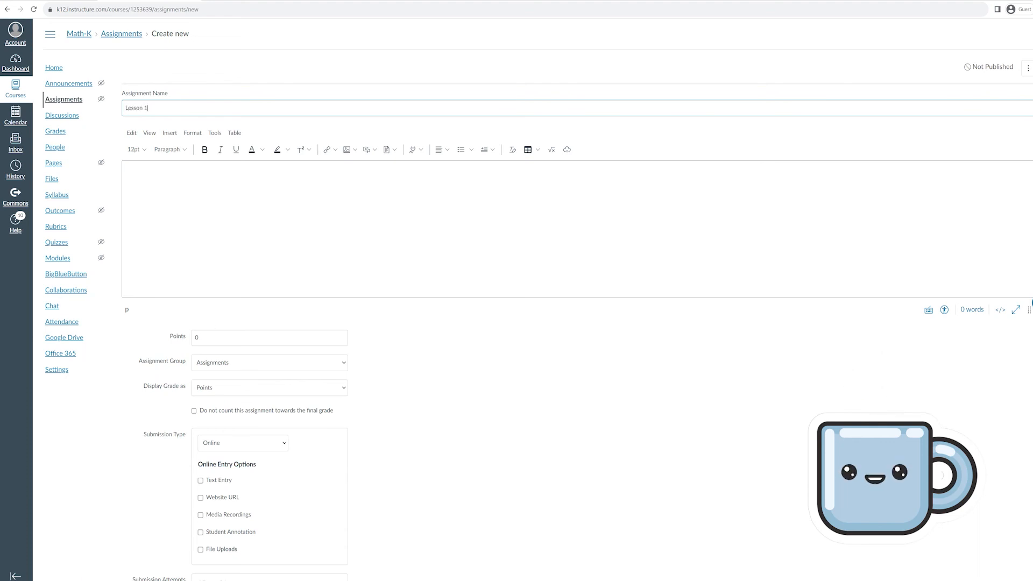
left_click(198, 337)
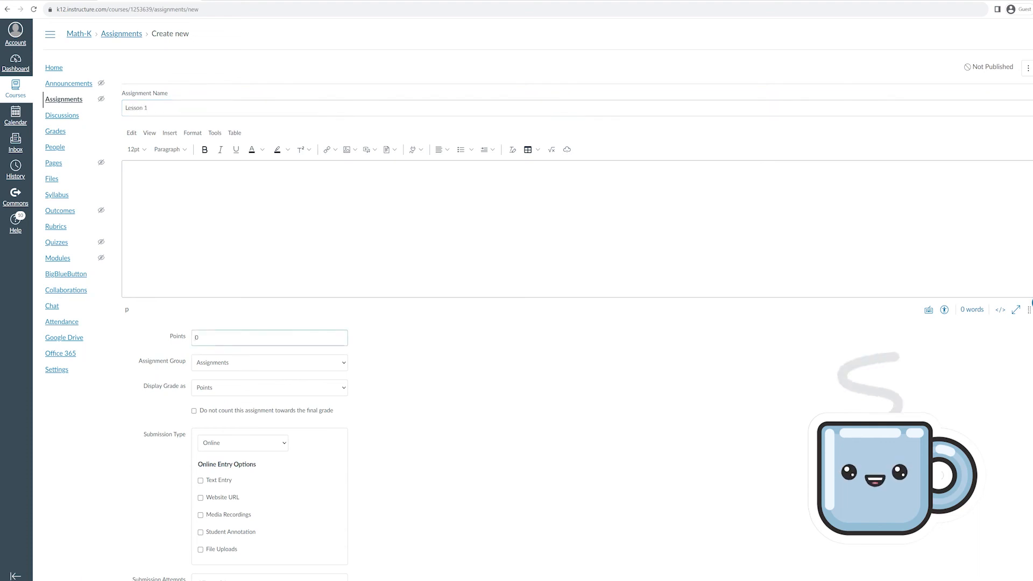
scroll(248, 302, "down", 2)
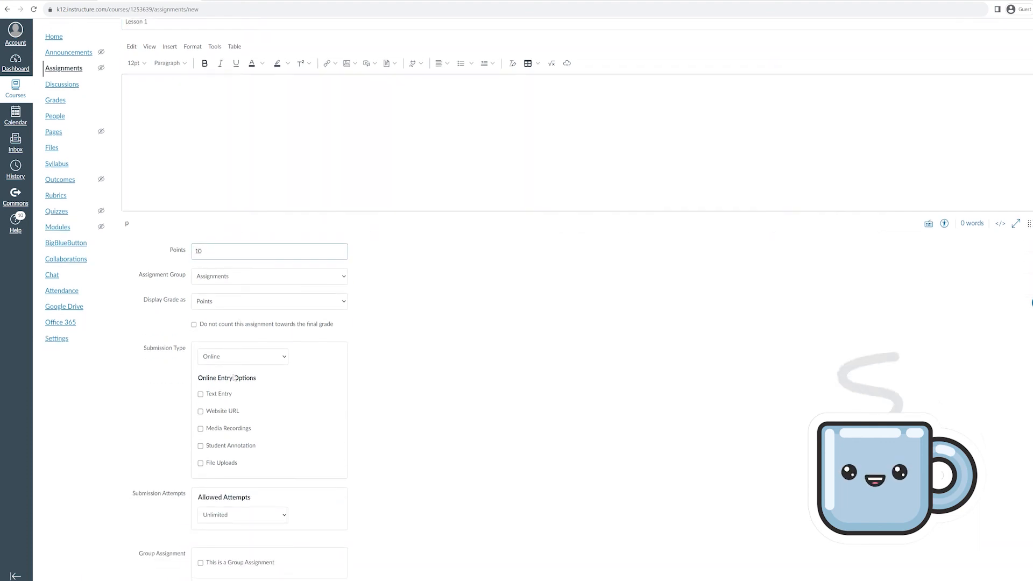
left_click(239, 357)
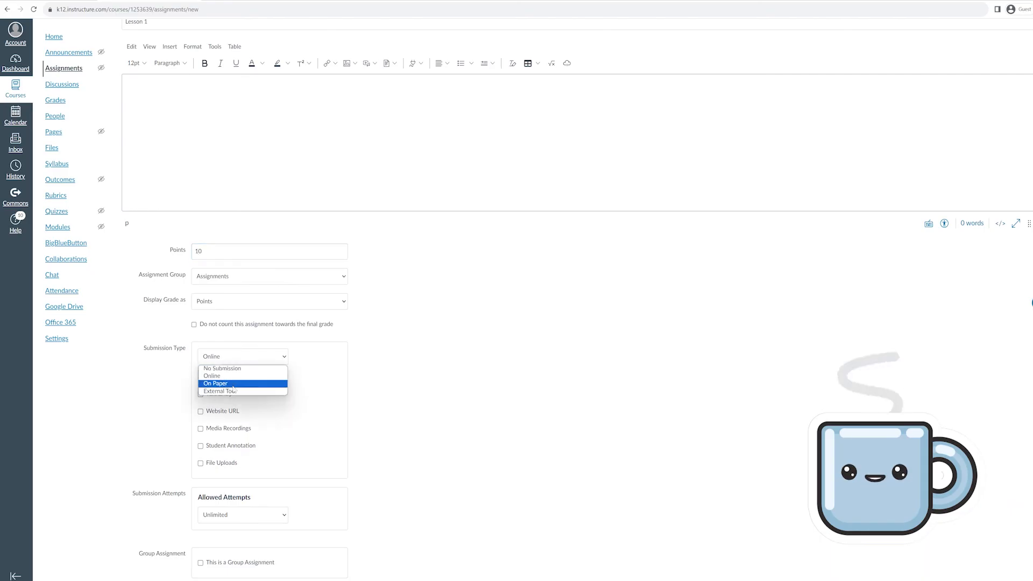
left_click(226, 383)
scroll(486, 394, "down", 1)
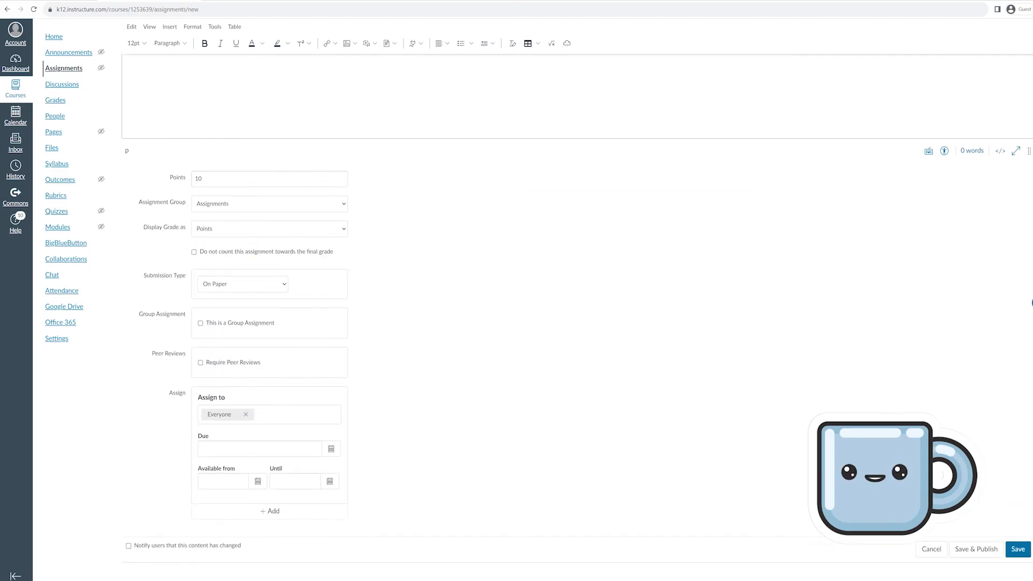
left_click(977, 549)
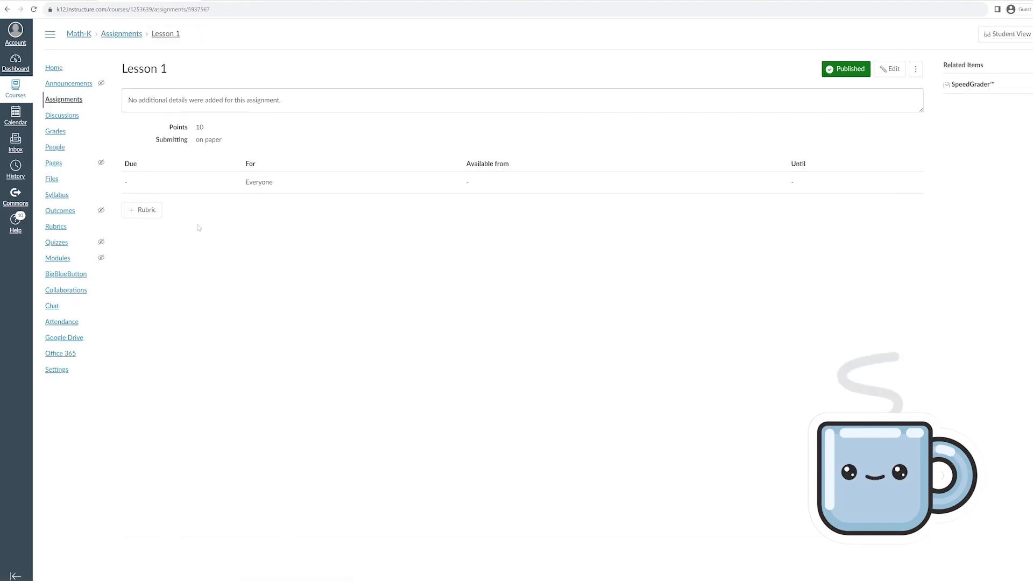
Open Lesson 1 from the Assignments list and launch SpeedGrader
left_click(61, 151)
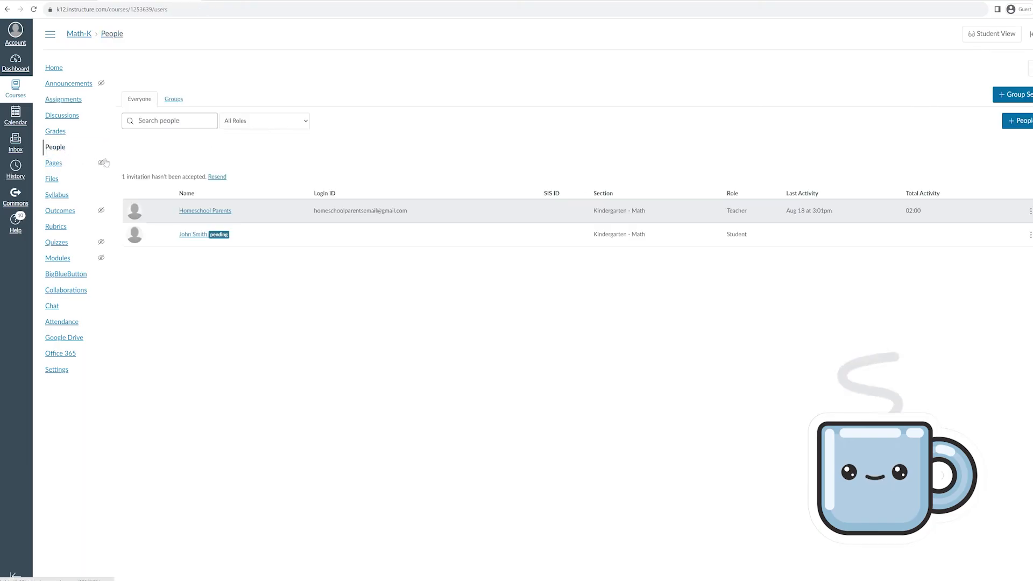
left_click(70, 103)
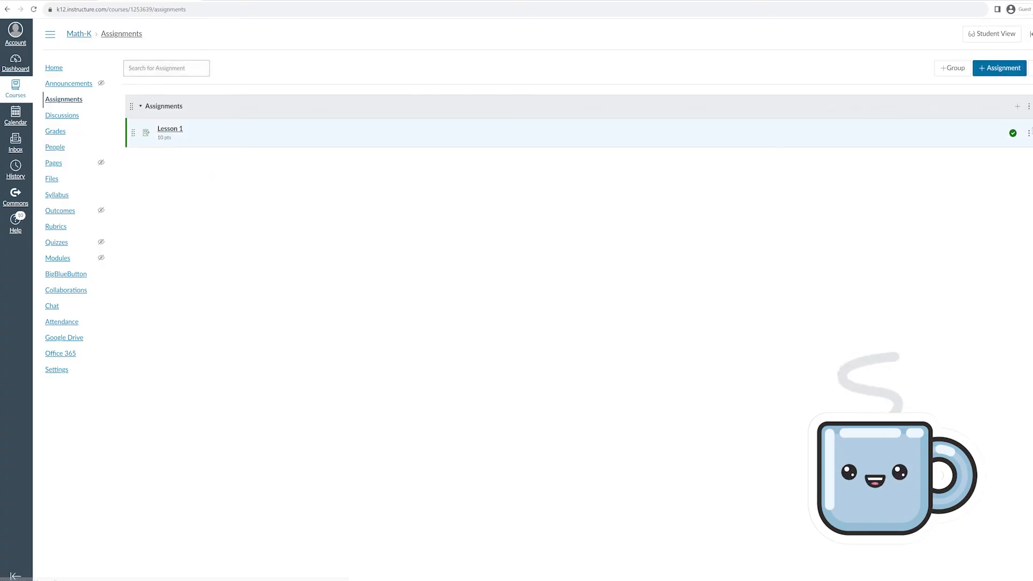
left_click(170, 129)
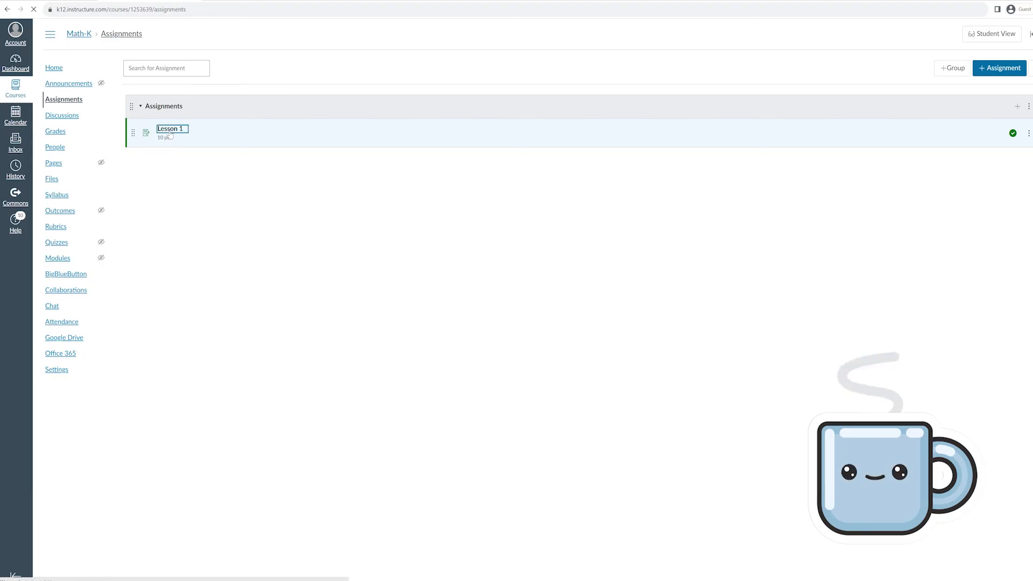
left_click(972, 85)
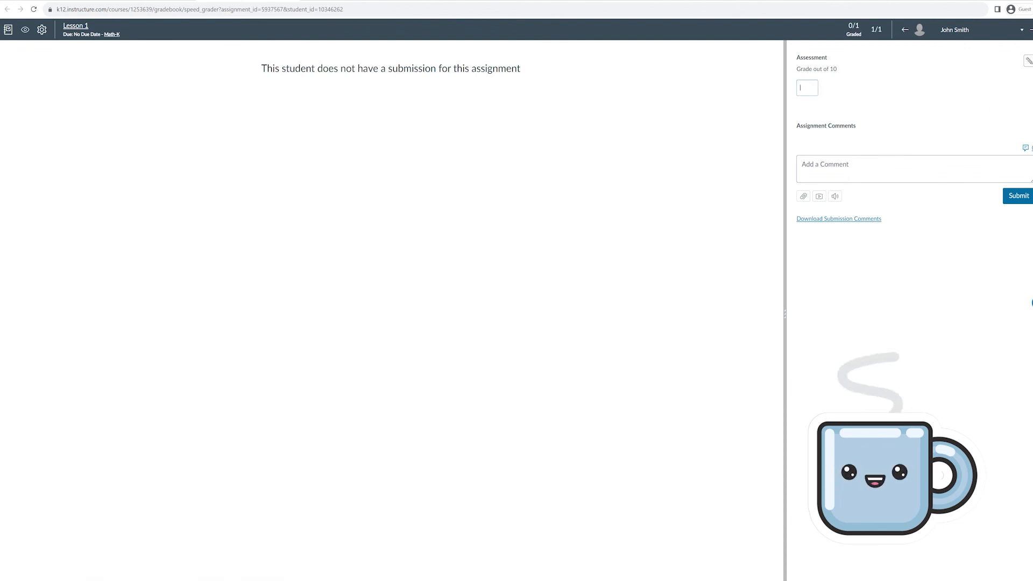
Grade the student 10 out of 10 in SpeedGrader and return to Lesson 1
type("10")
left_click(1017, 195)
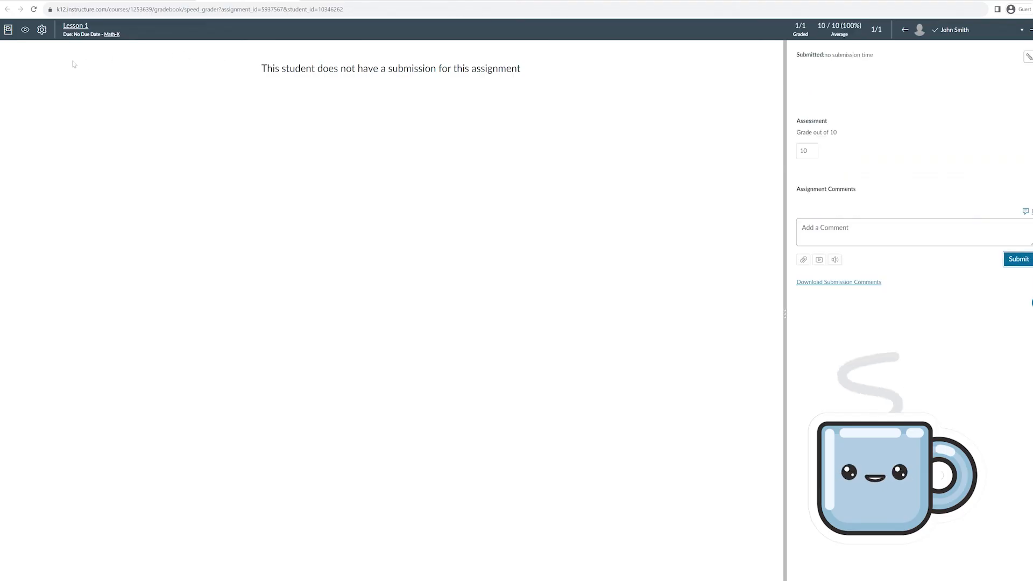
left_click(71, 27)
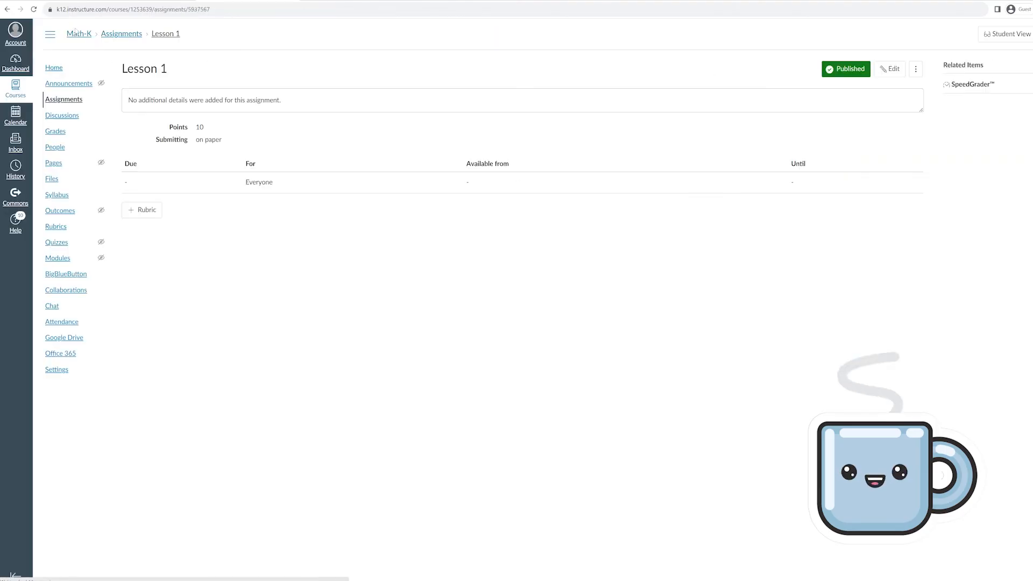
Check the Math-K gradebook, then open the course's attendance roll call
left_click(49, 146)
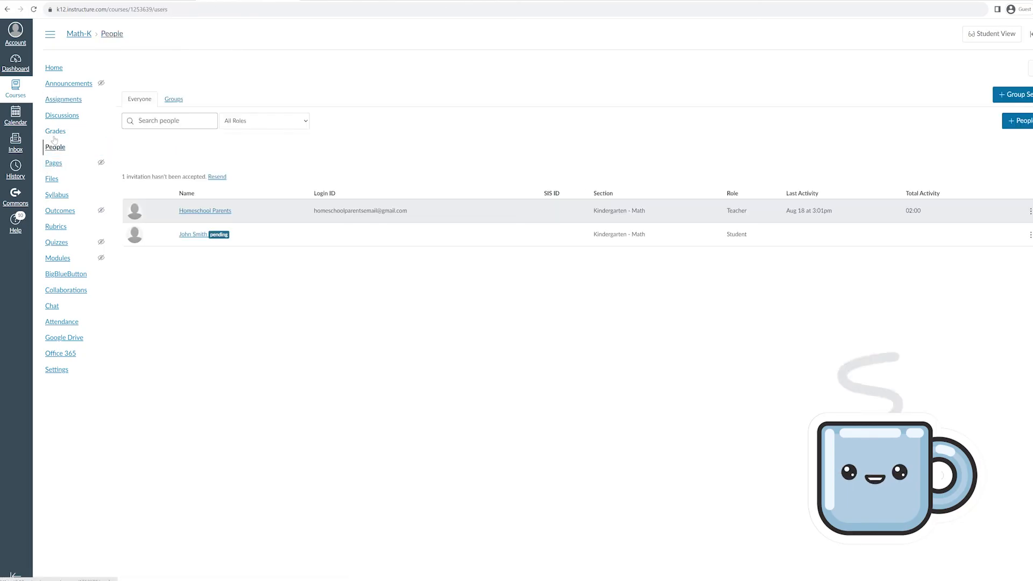
left_click(55, 134)
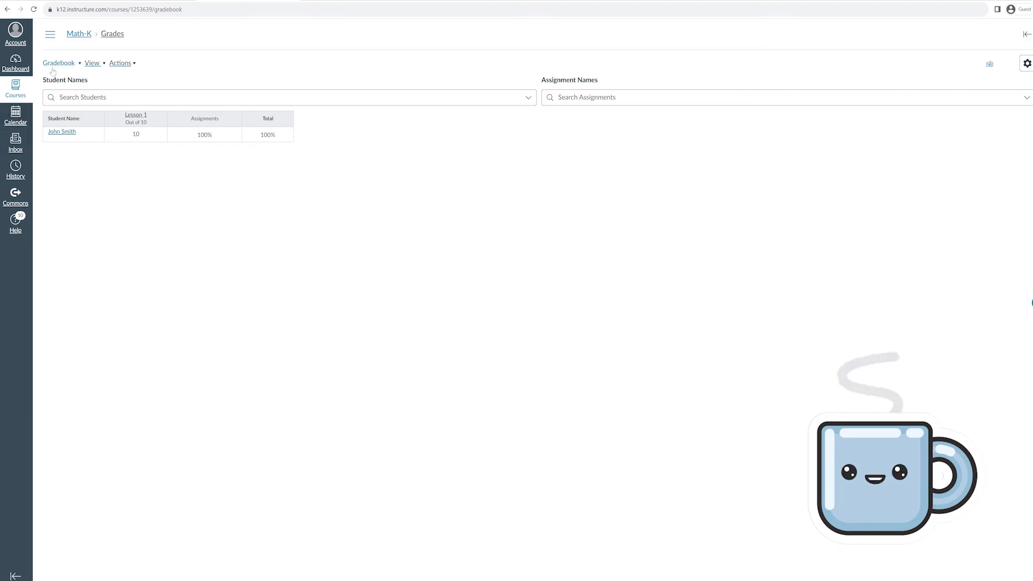
left_click(79, 33)
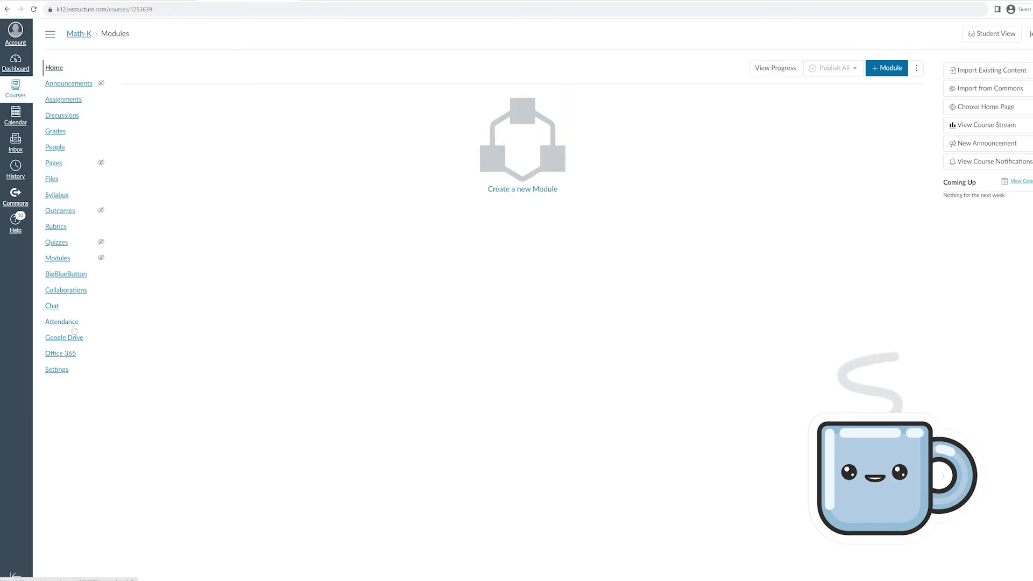
left_click(74, 322)
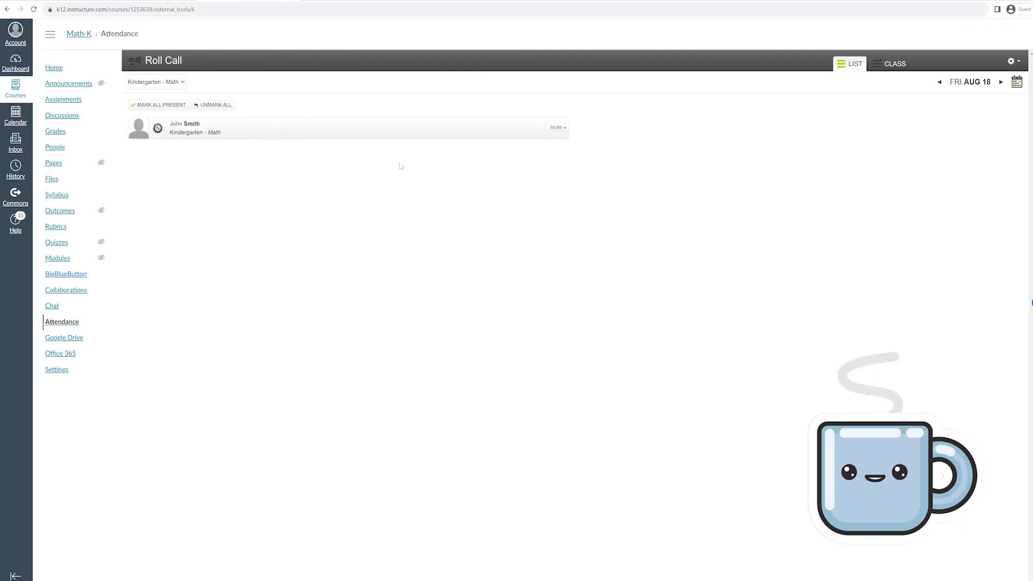
Switch the roll call to Thu Aug 17, mark the student Present, then return Home
left_click(565, 127)
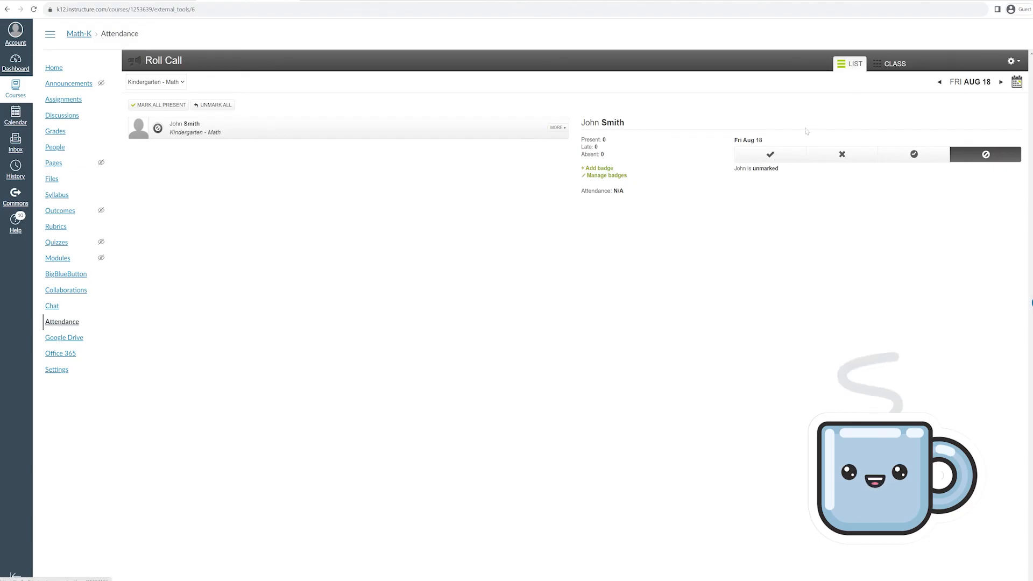
left_click(970, 82)
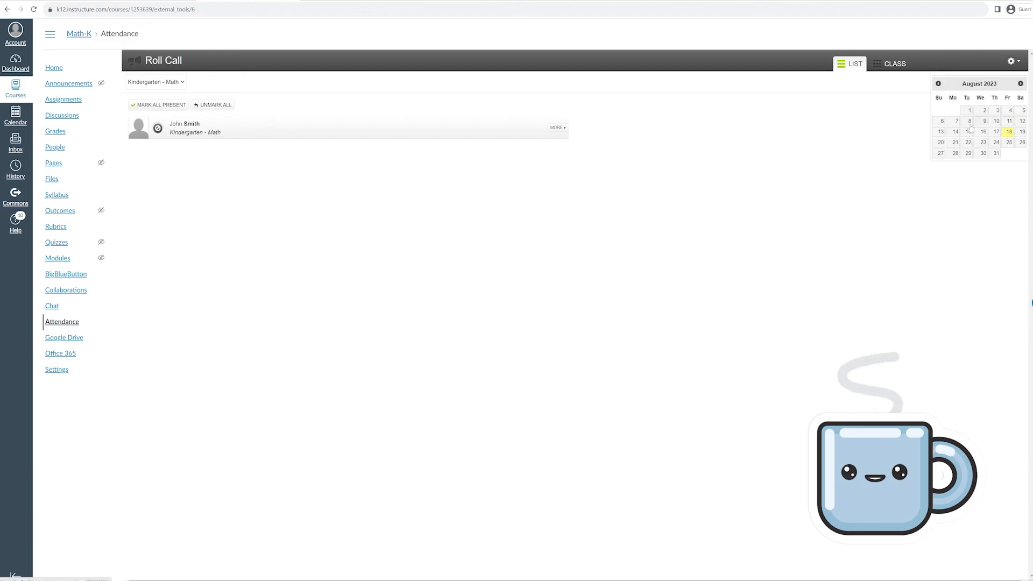
left_click(956, 142)
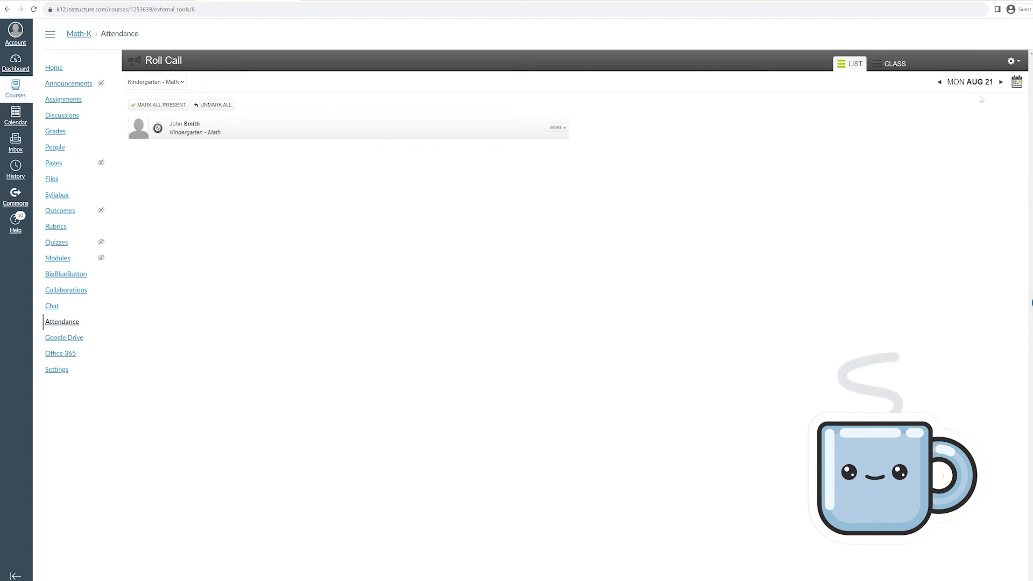
left_click(1016, 84)
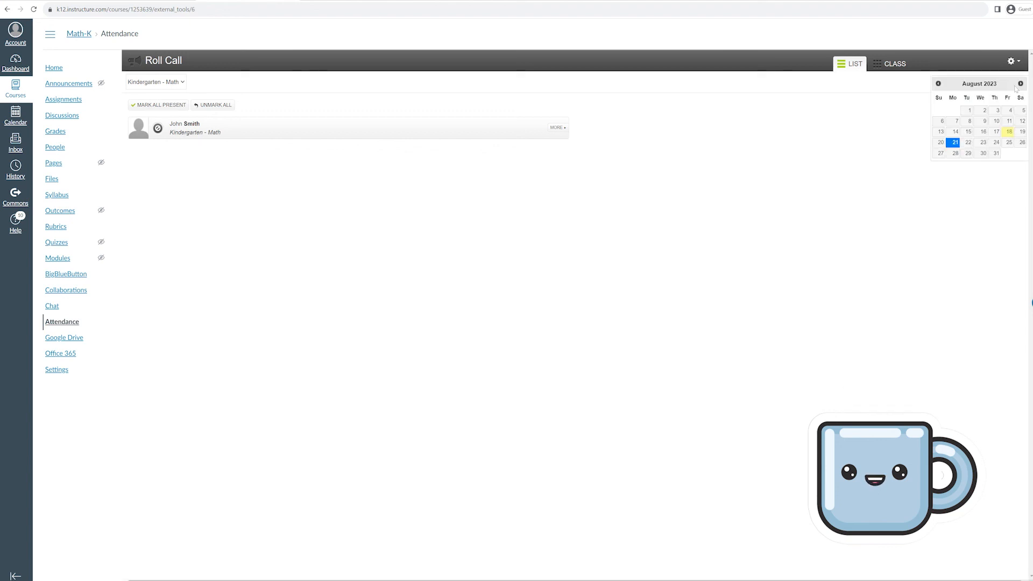
left_click(996, 132)
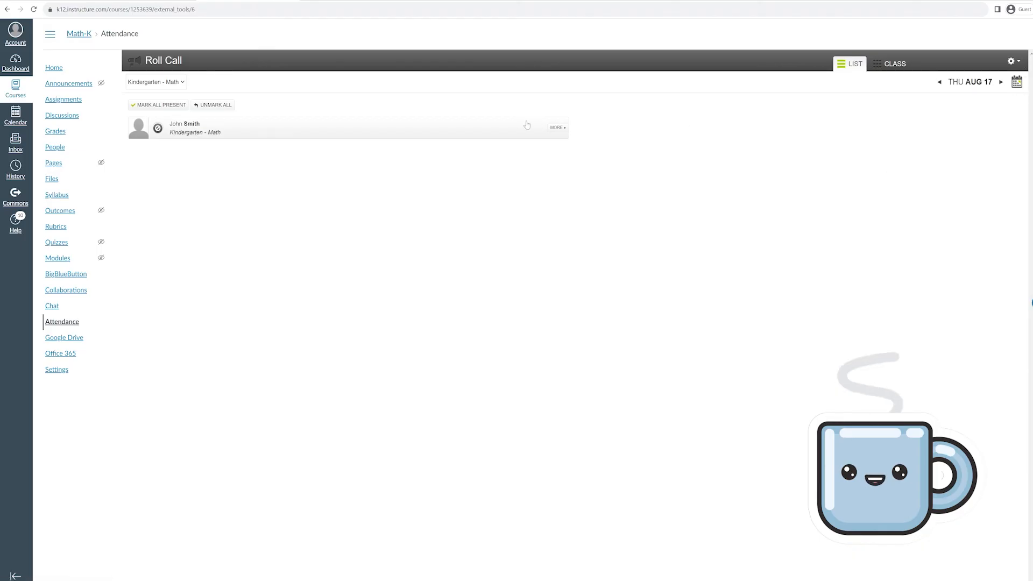
left_click(558, 129)
left_click(766, 157)
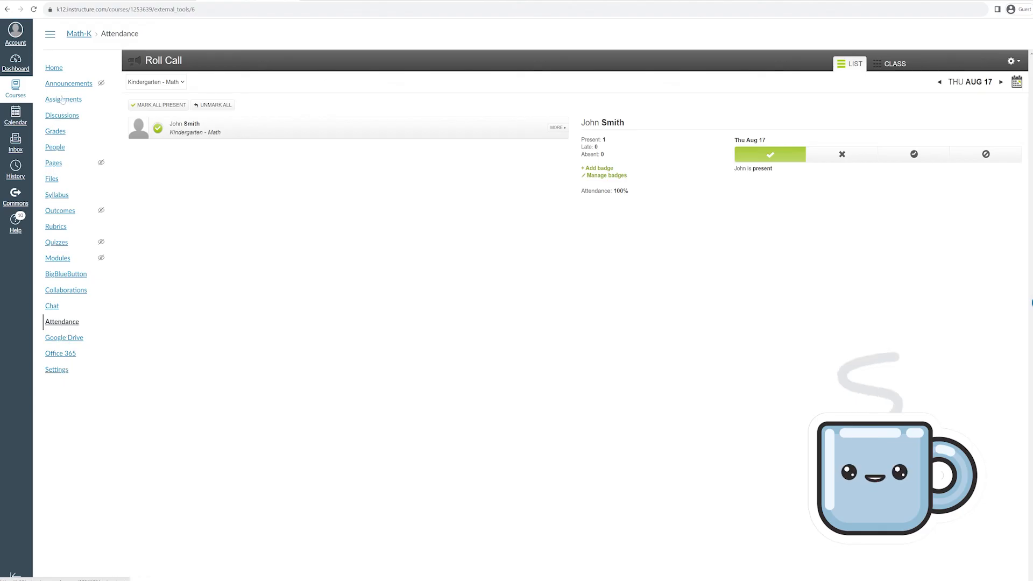
left_click(53, 67)
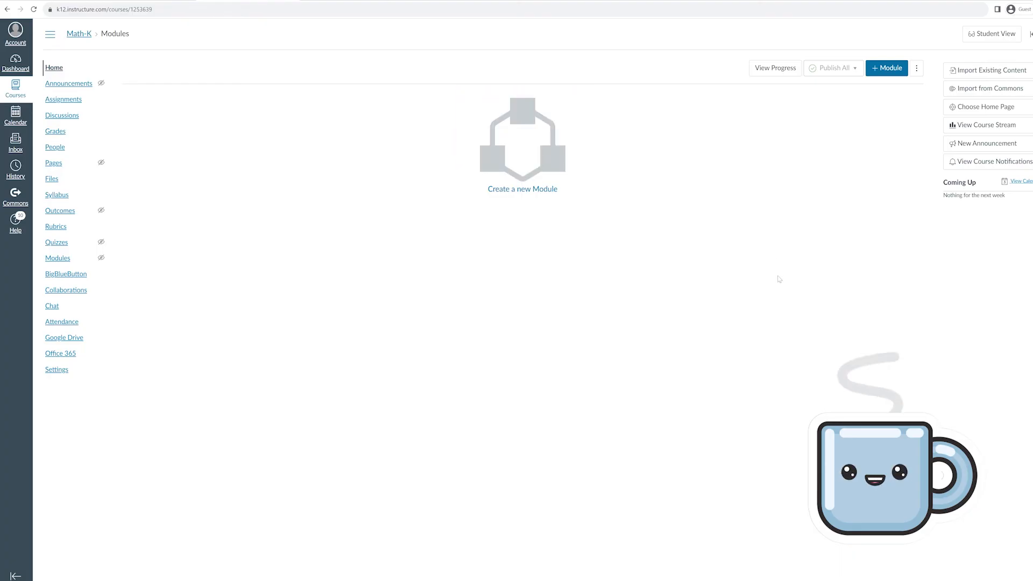
Return to the Dashboard showing Kindergarten - Language Arts and Kindergarten - Math
left_click(15, 62)
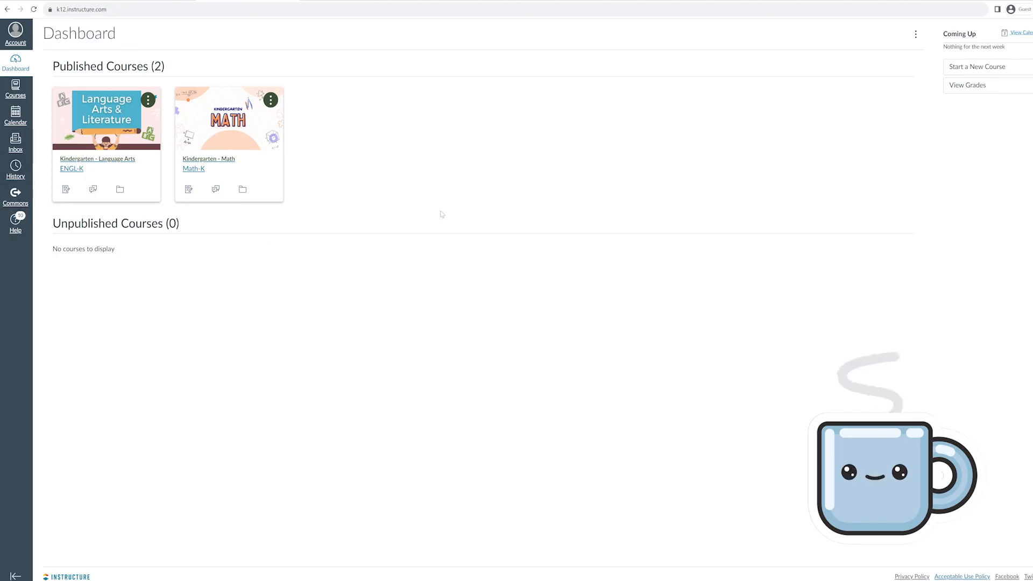
Create a course named 'Preschool' and save its default course details
left_click(985, 75)
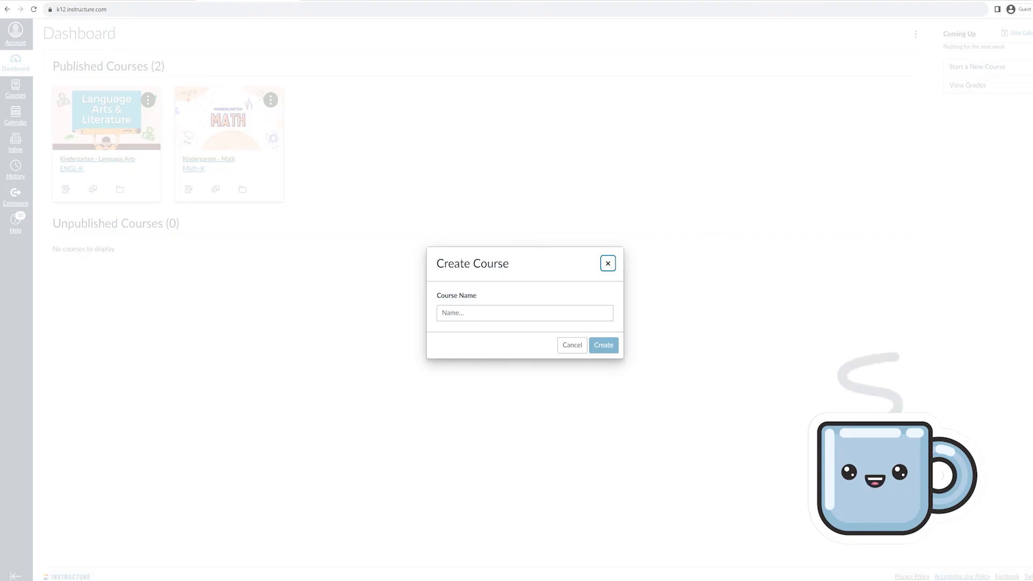
type("Preschool")
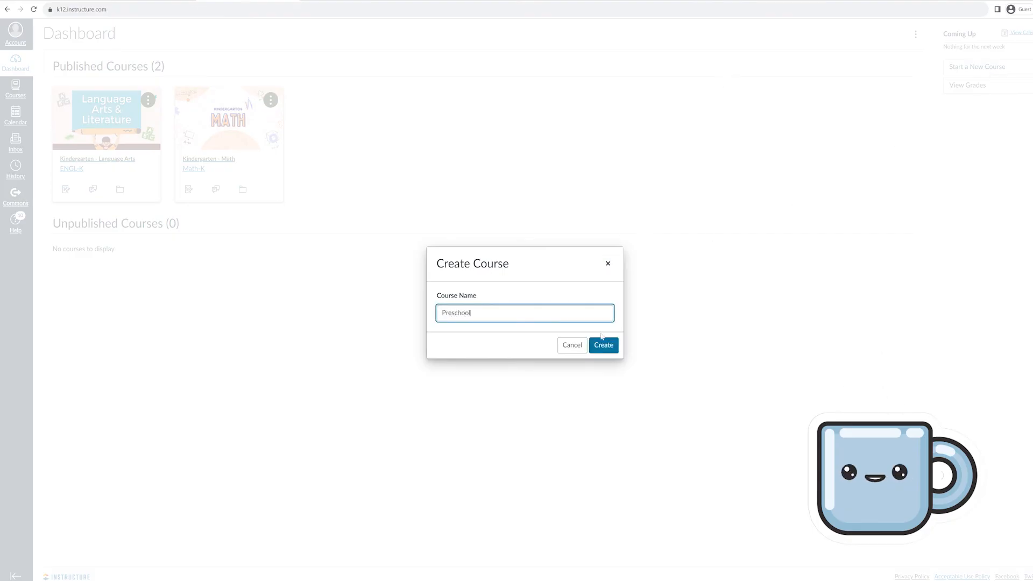
left_click(602, 342)
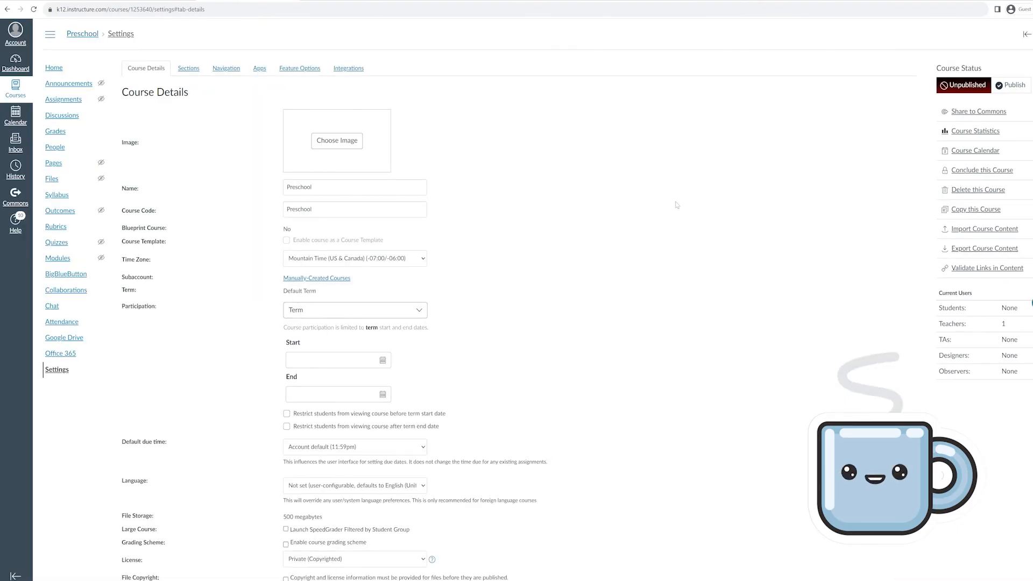
scroll(676, 207, "down", 5)
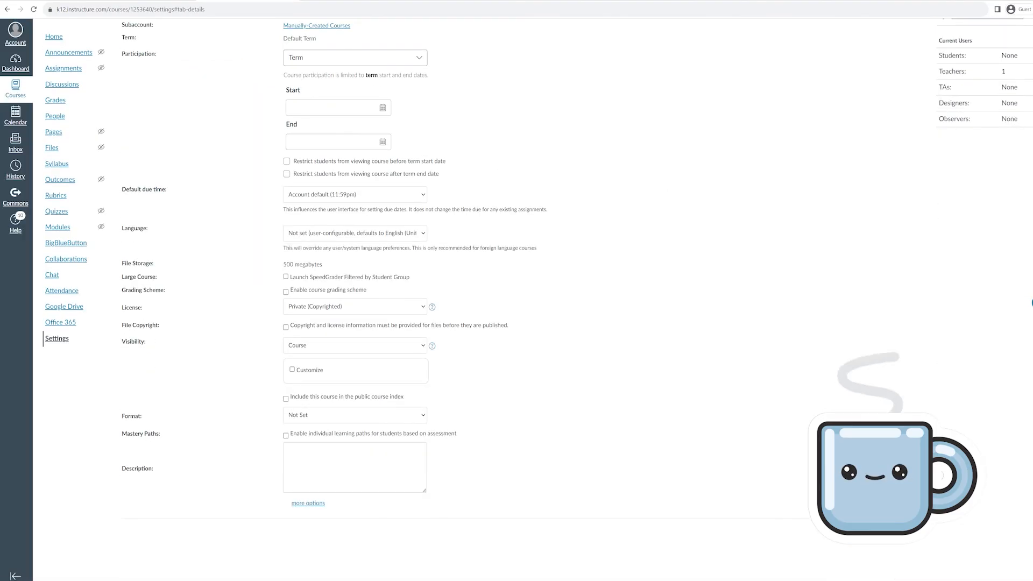
left_click(881, 532)
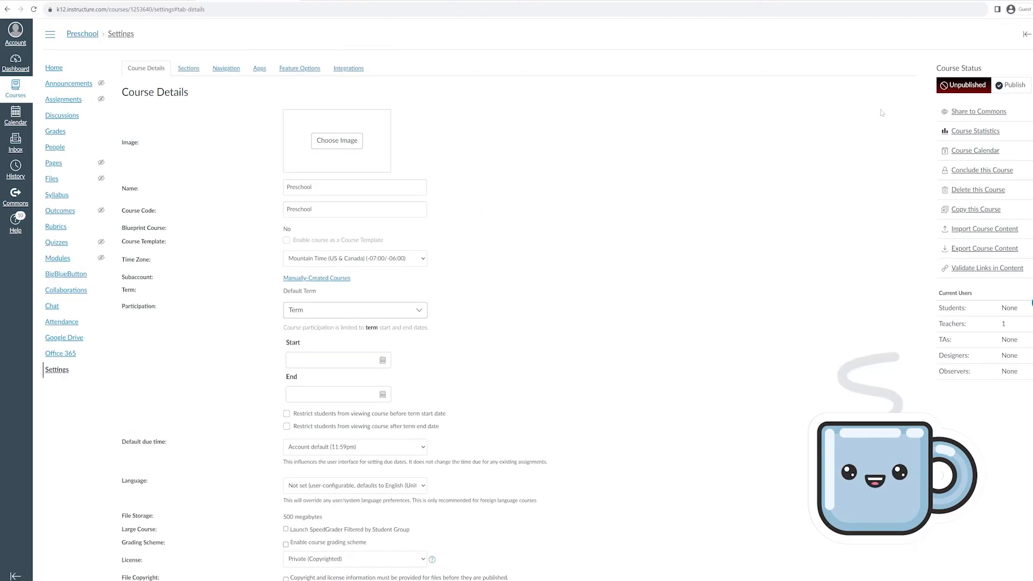
Import the Commons 'preschool' course into the new Preschool course, then return to the Dashboard
left_click(15, 200)
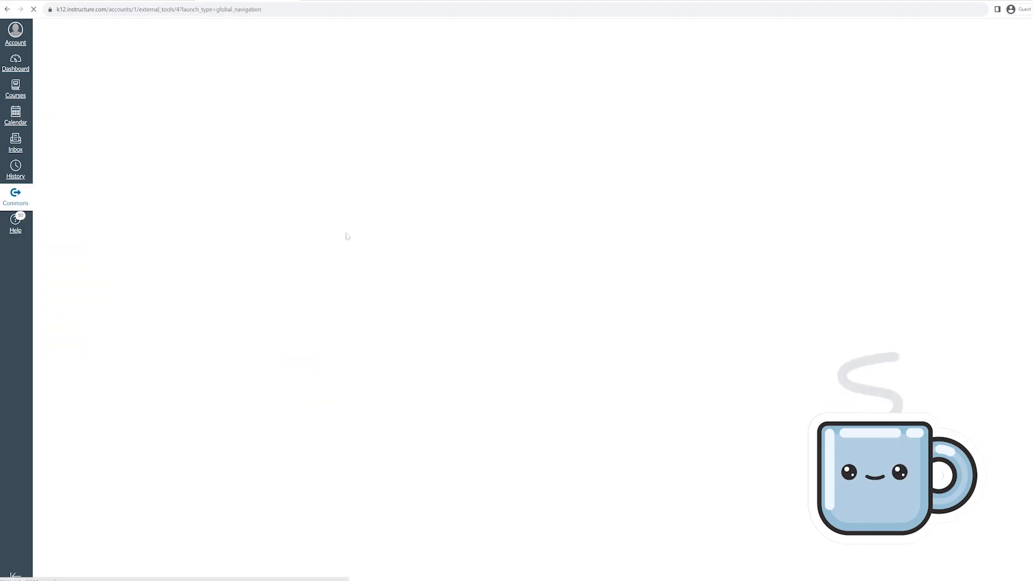
type("pre")
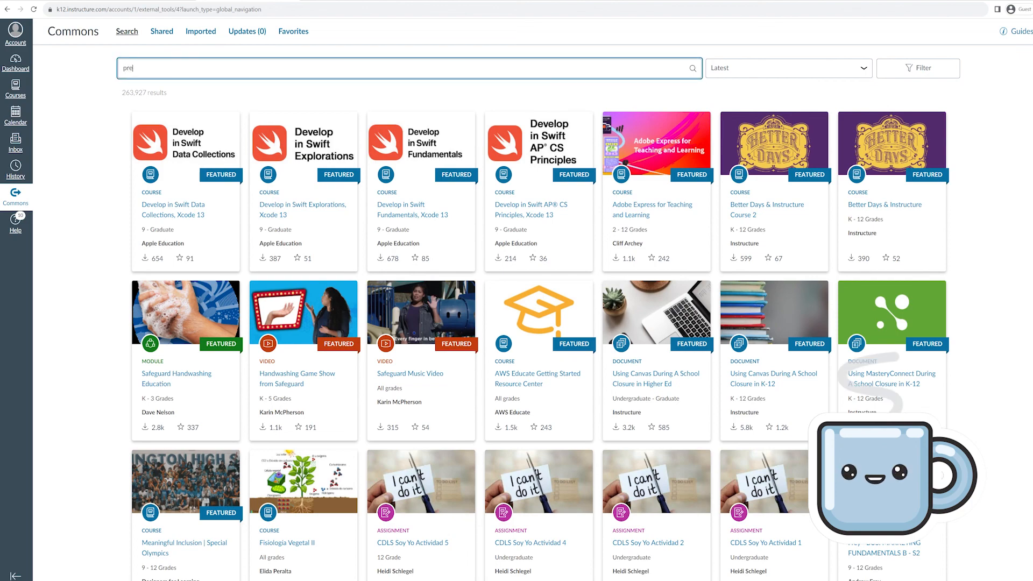
type("school")
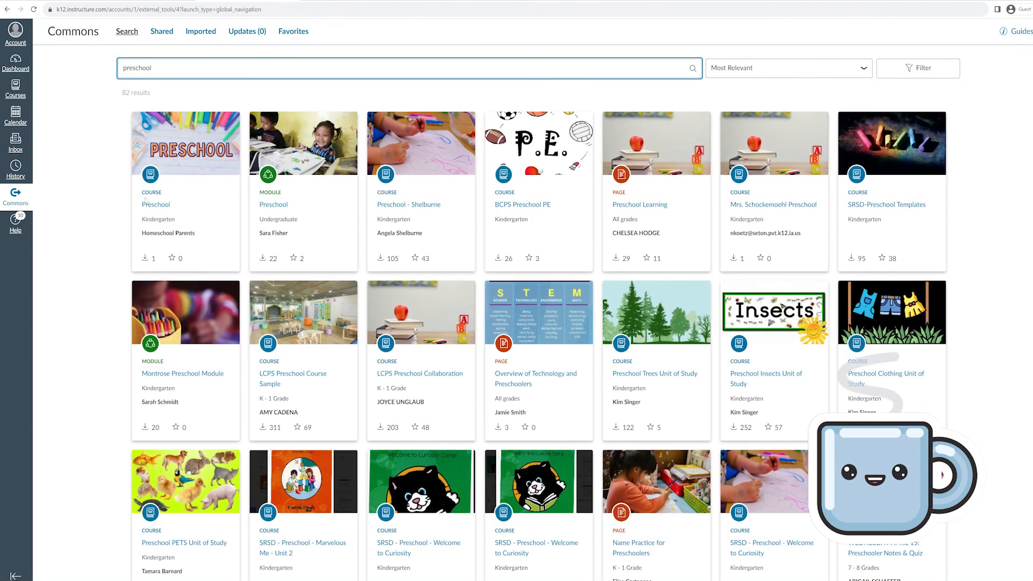
left_click(153, 205)
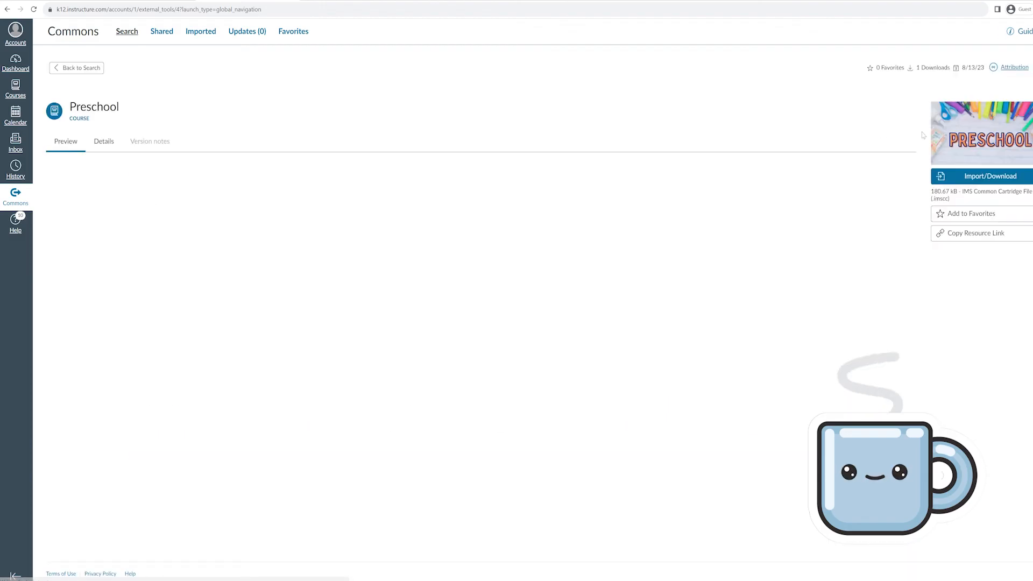
left_click(968, 176)
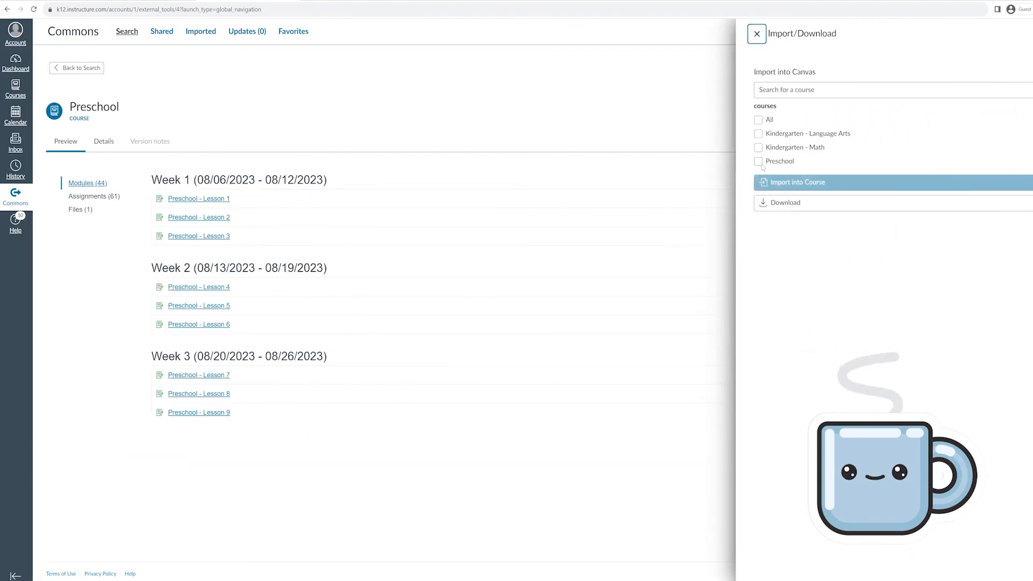
left_click(758, 162)
left_click(764, 183)
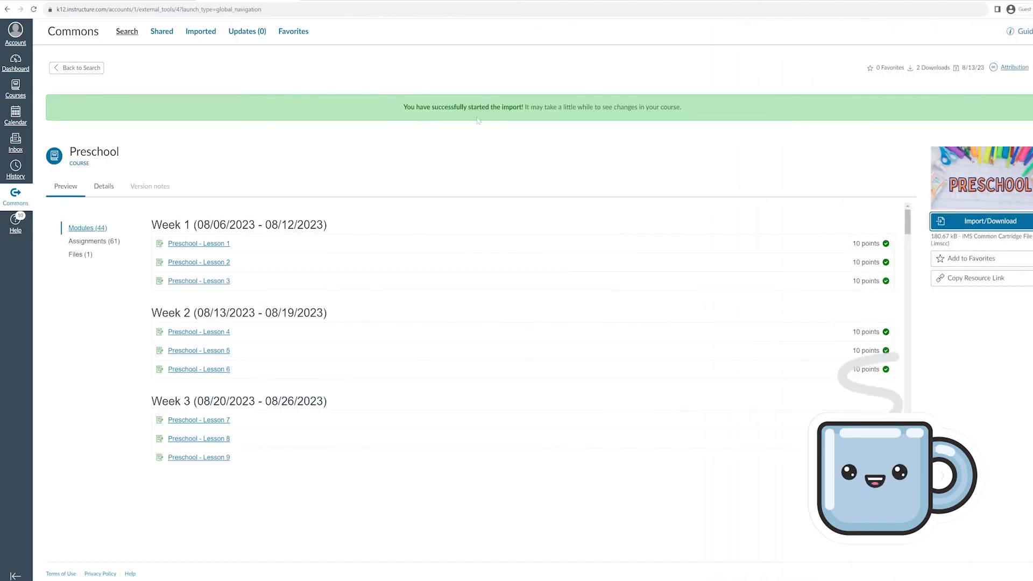
left_click(12, 70)
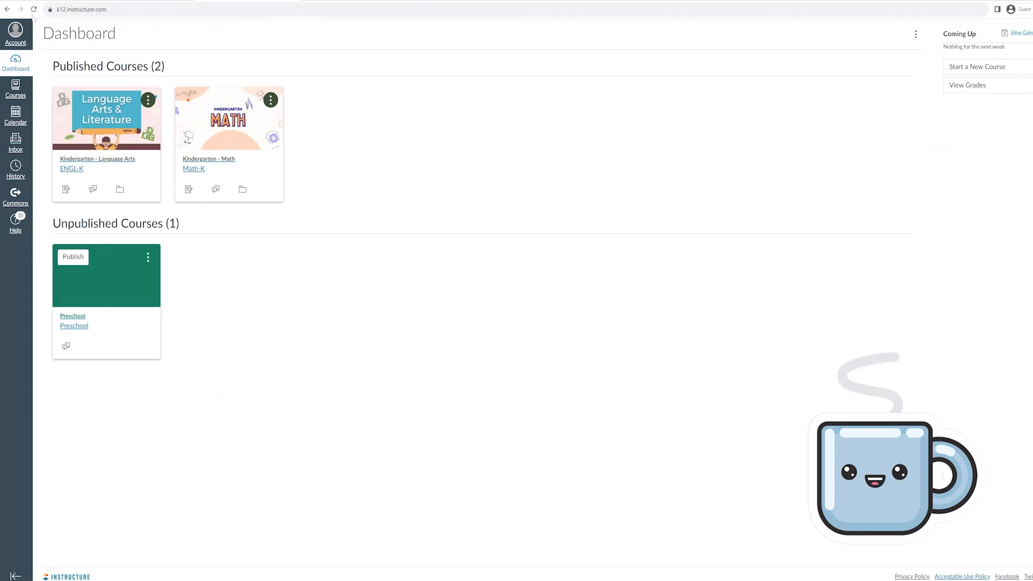
left_click(106, 276)
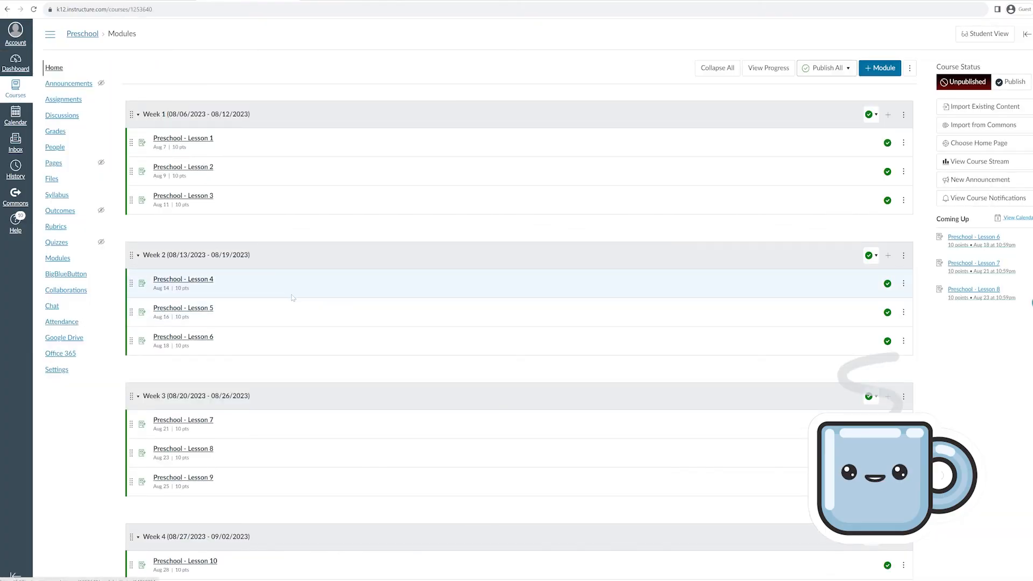
scroll(379, 311, "down", 10)
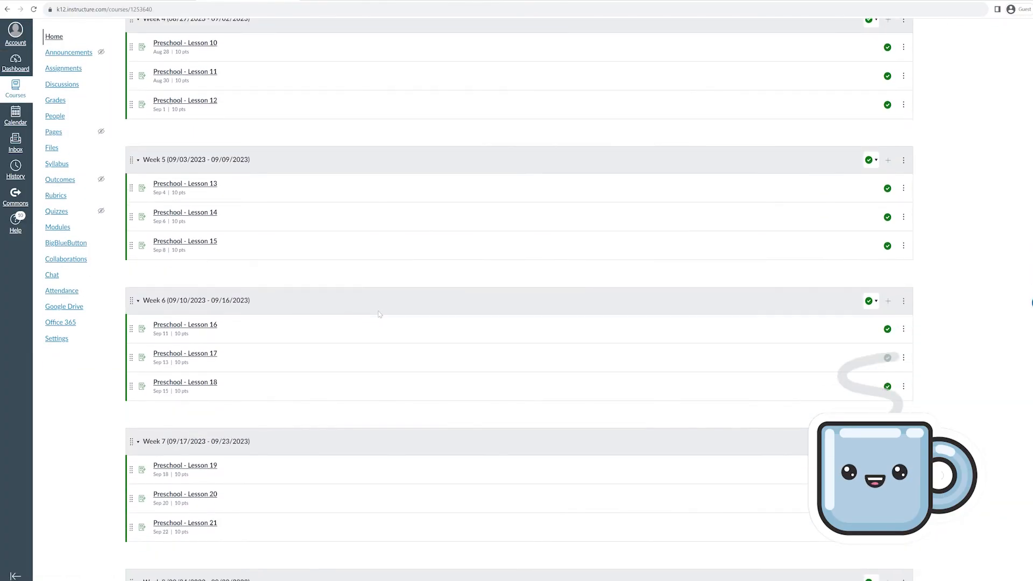
scroll(380, 313, "down", 15)
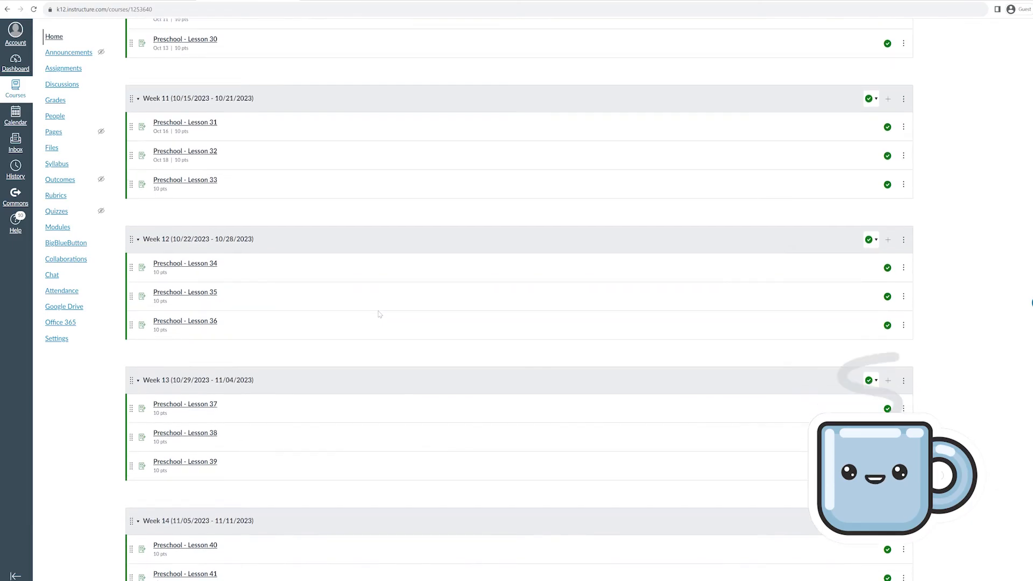
scroll(379, 314, "up", 15)
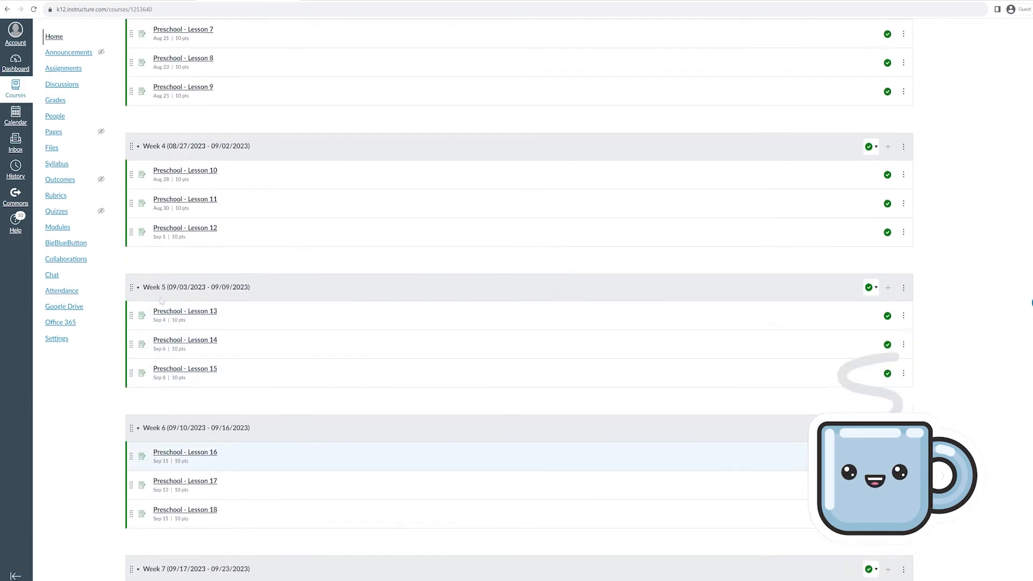
scroll(161, 301, "up", 8)
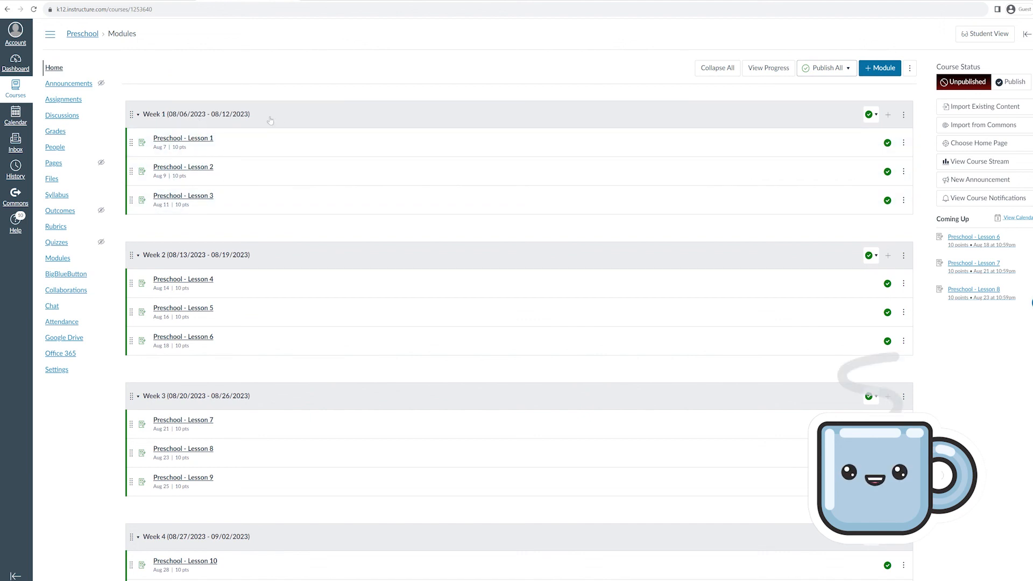
left_click(11, 64)
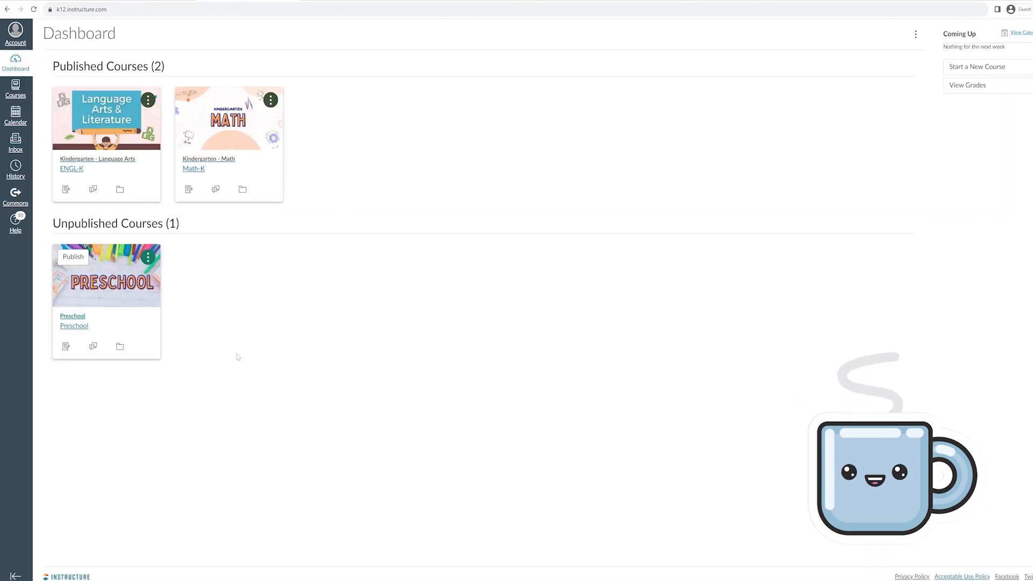
Publish the Preschool course from its Dashboard card, check its People list shows only the teacher, then return to the Dashboard
left_click(67, 257)
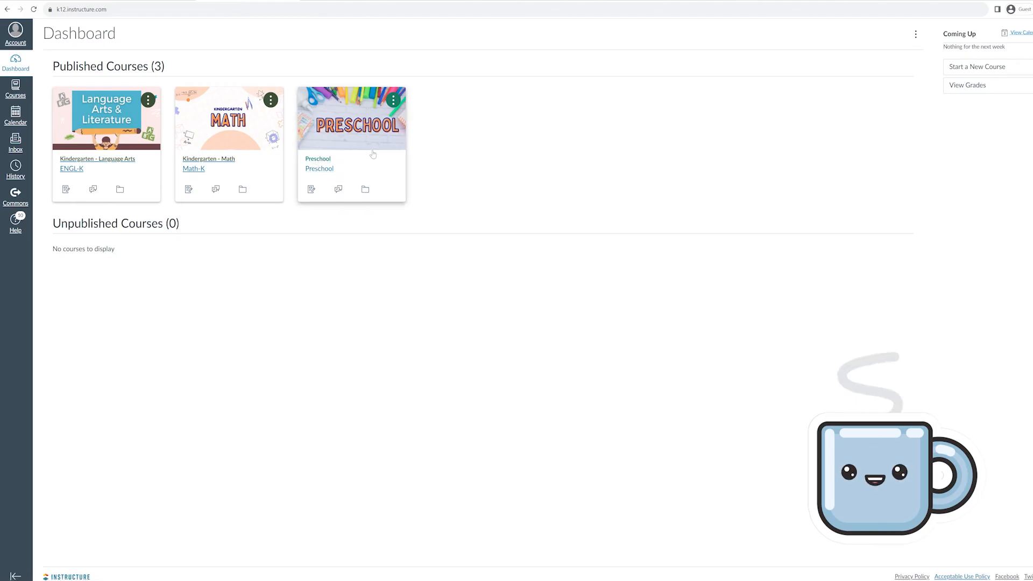
left_click(316, 170)
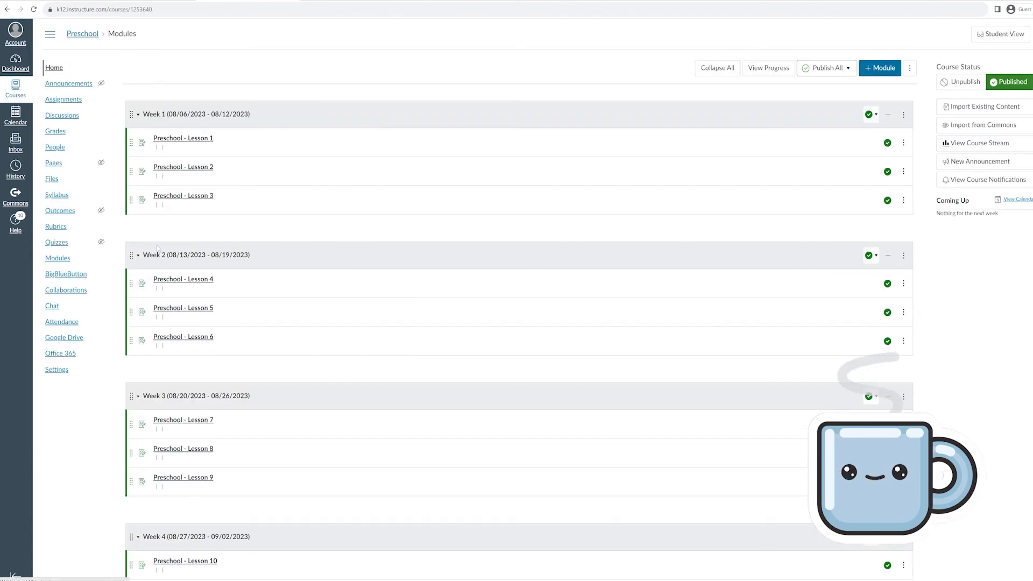
left_click(59, 149)
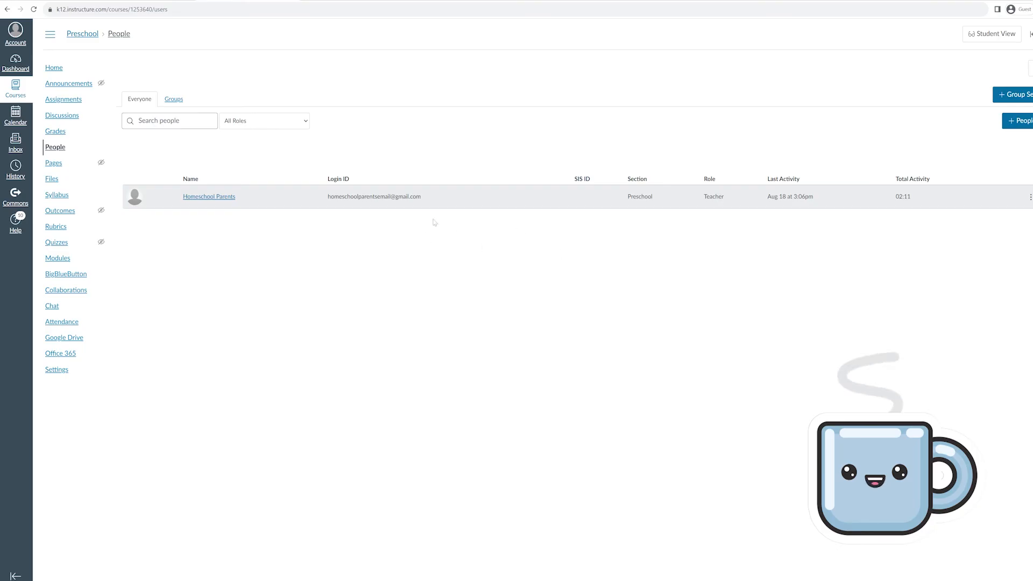
left_click(16, 62)
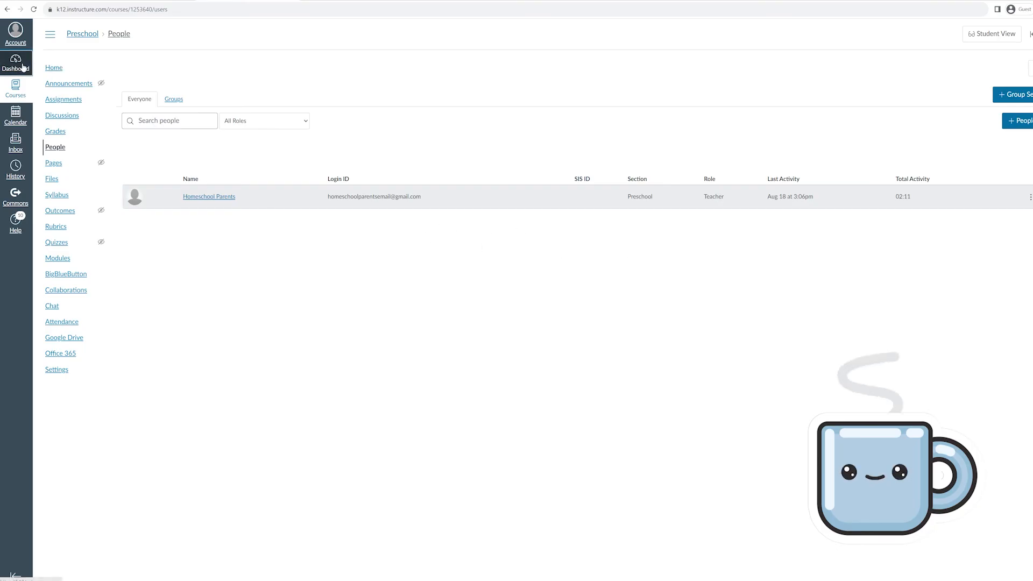